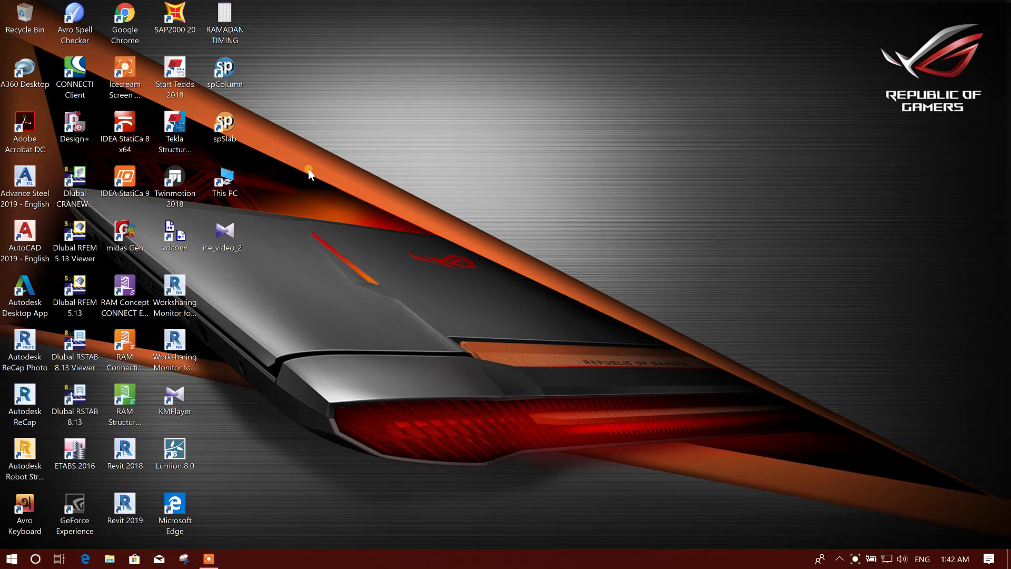
Open midas Design+ from the desktop and accept the license registration with the existing settings
right_click(80, 131)
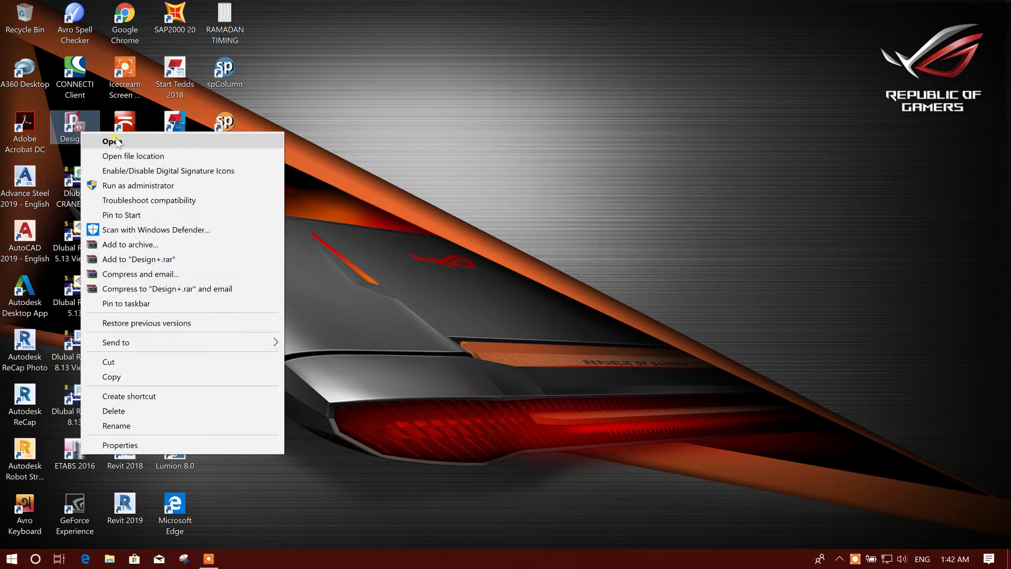
click(129, 147)
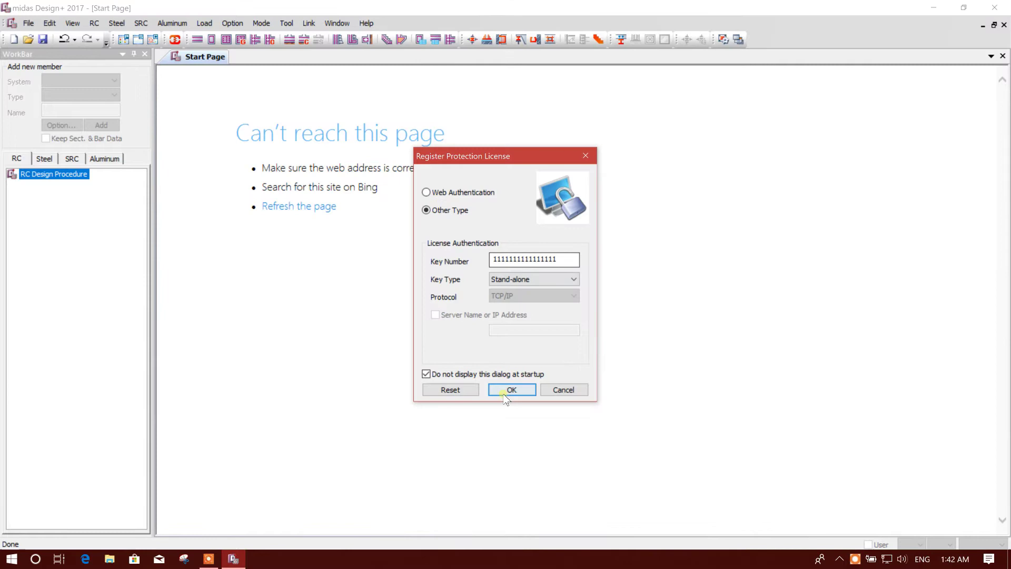
click(511, 390)
Create a new project and add an RC slab member to it
click(13, 39)
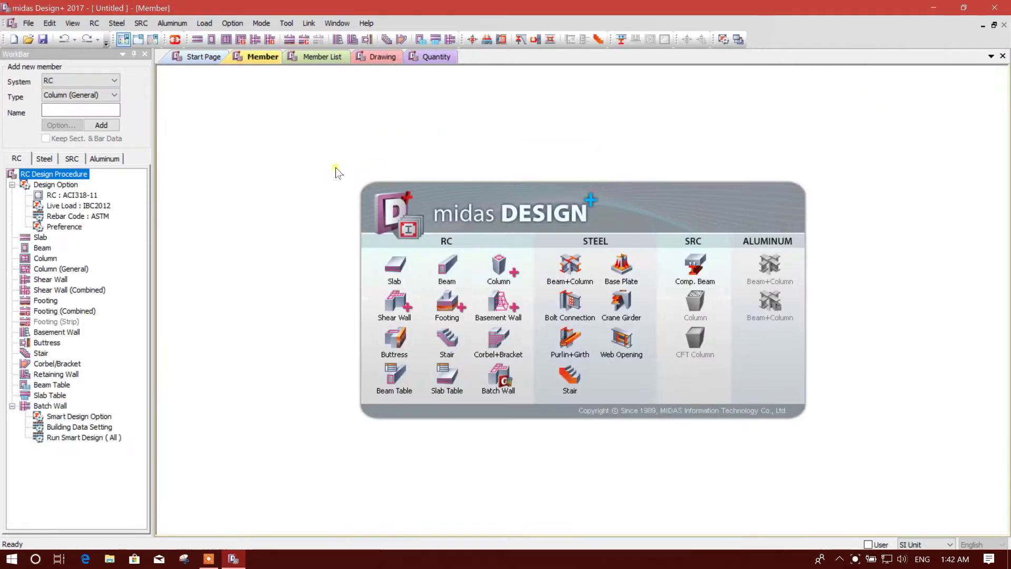
click(406, 272)
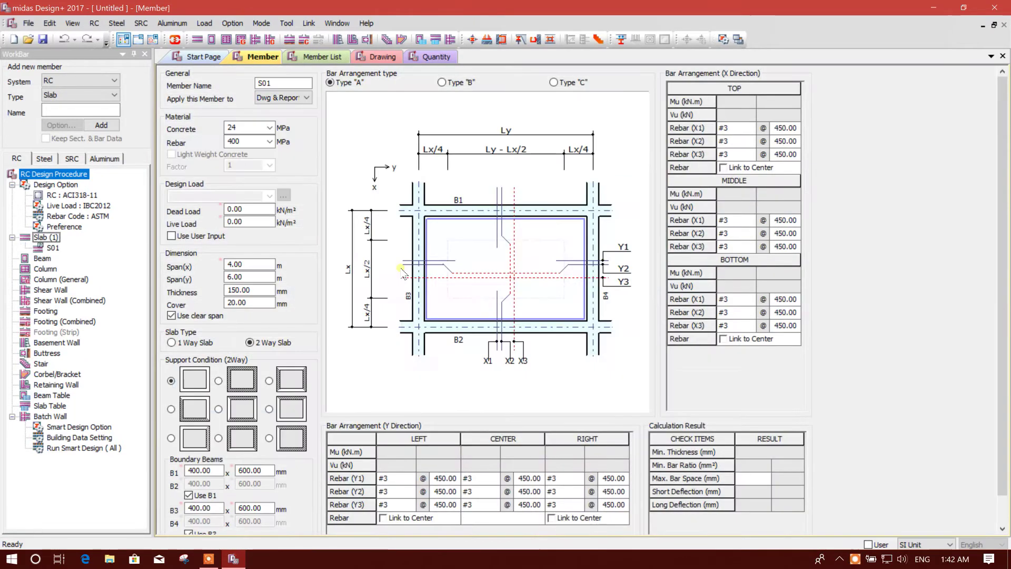
Save the project as SLAB in the MIDAS folder, replacing the existing file
click(37, 40)
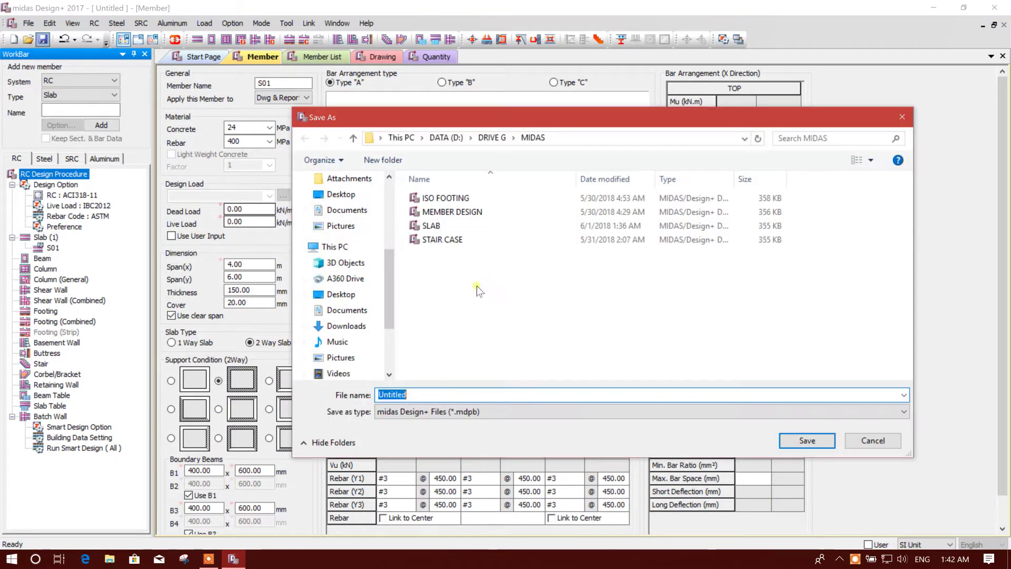
click(431, 225)
click(807, 441)
click(548, 285)
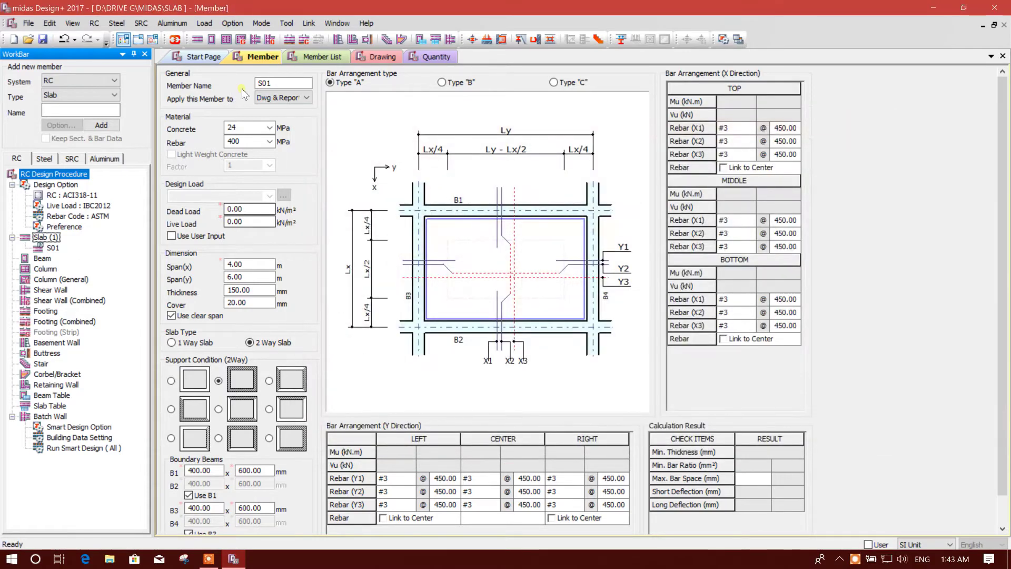
Rename the slab member to S1
right_click(53, 247)
click(93, 258)
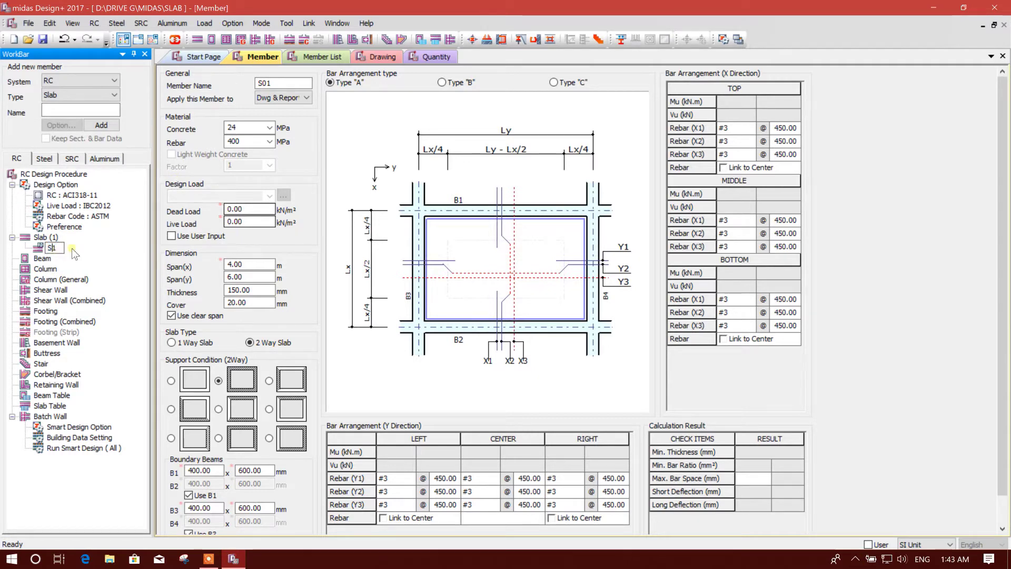
key(Return)
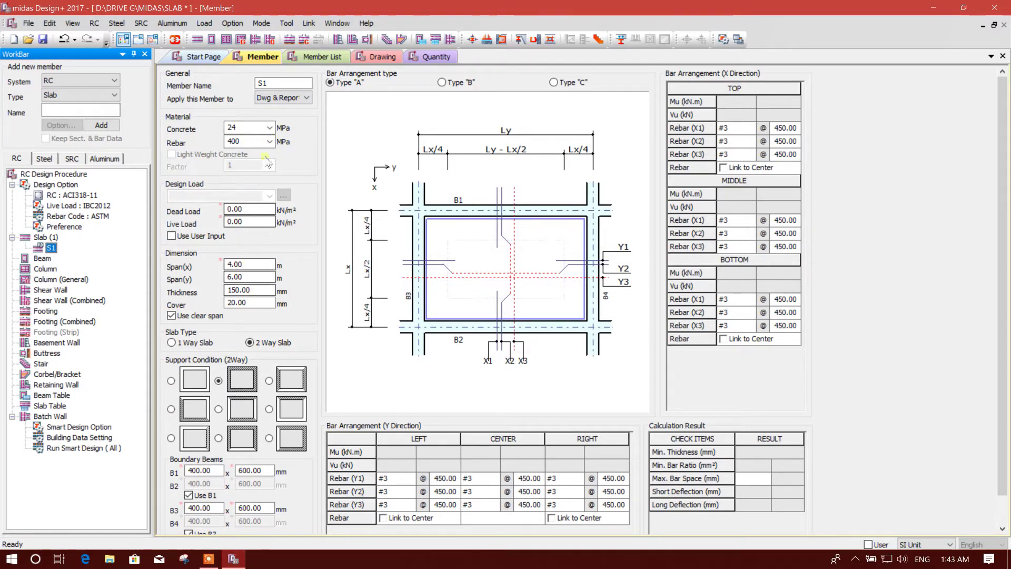
Keep the 400 MPa rebar strength and set the slab's dead load to 2 and live load to 3 kN/m²
click(269, 141)
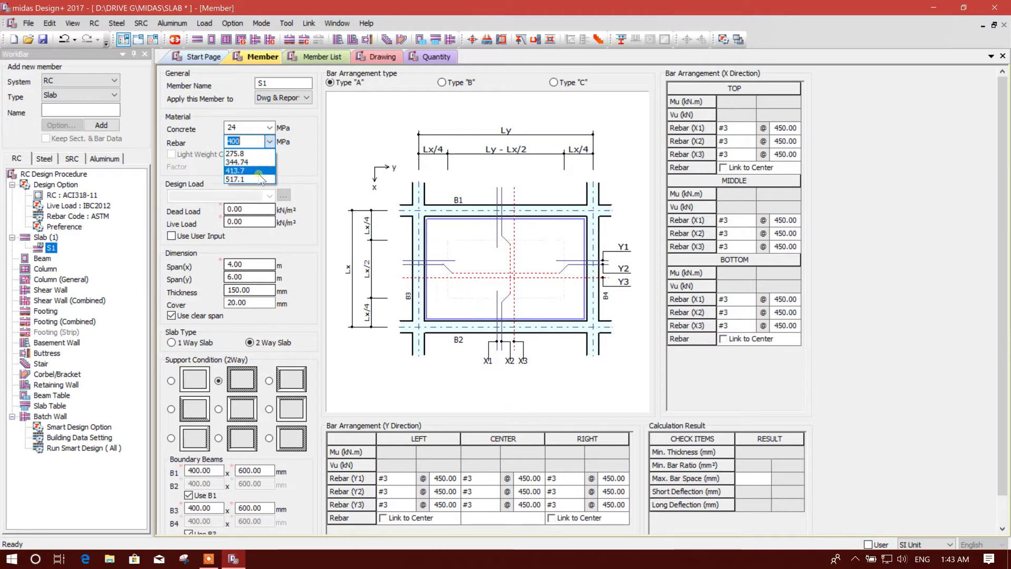
click(251, 214)
click(250, 210)
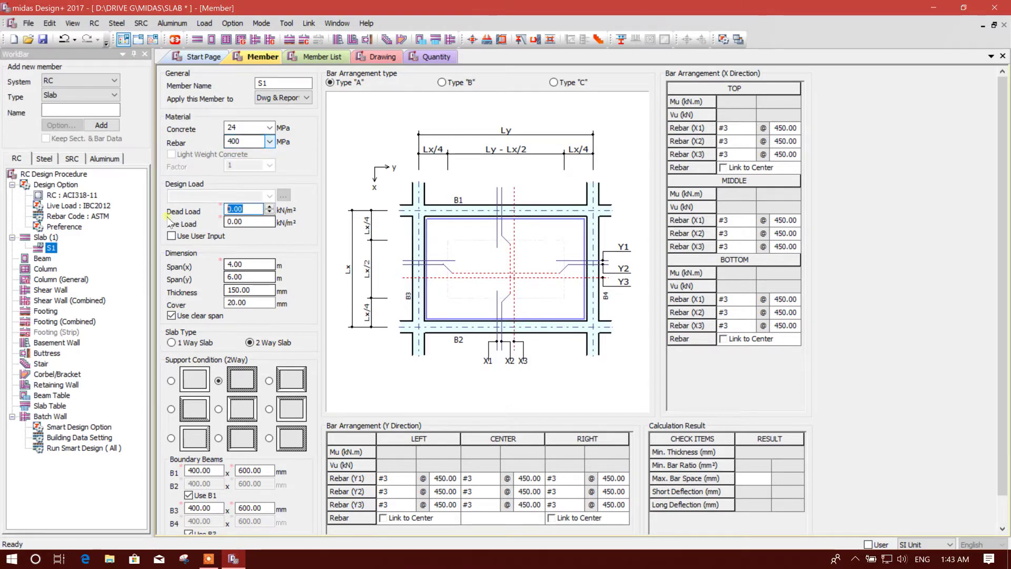
text(2)
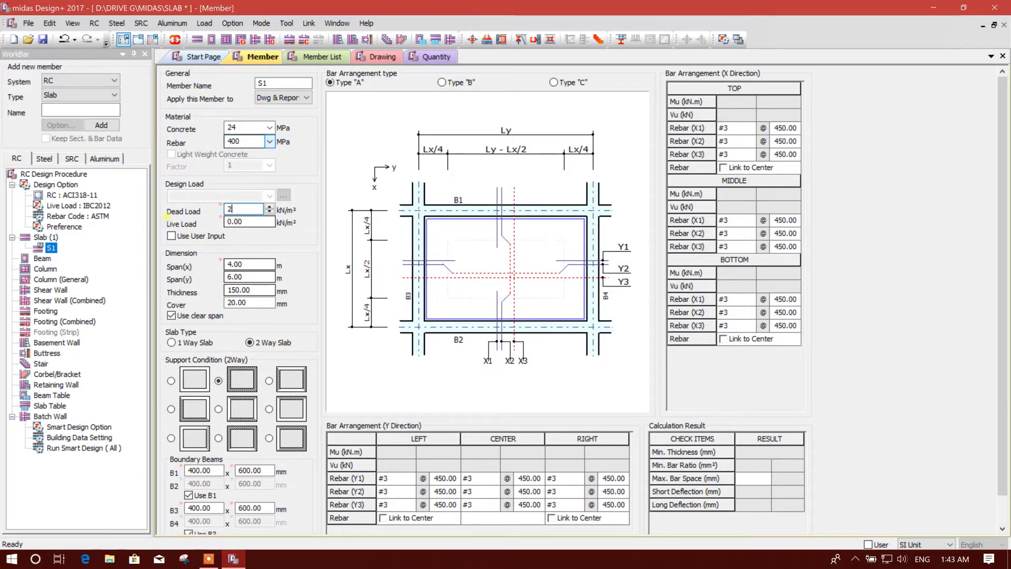
click(248, 223)
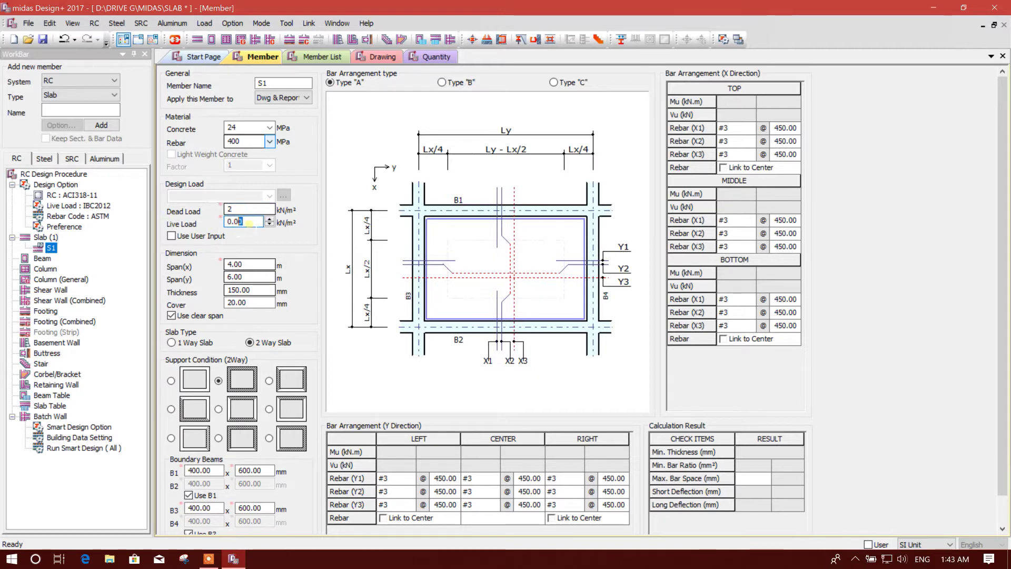
text(3)
key(Tab)
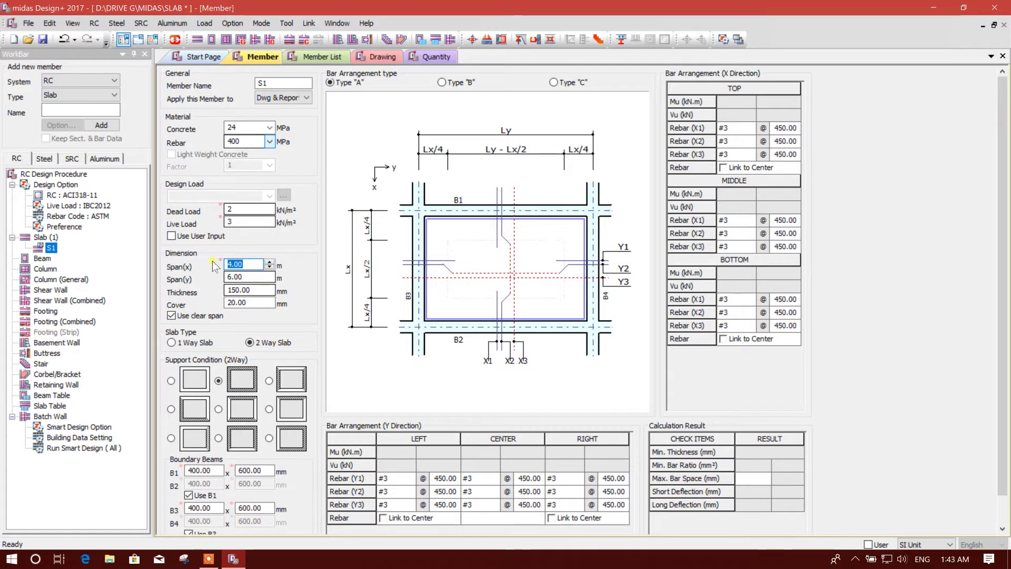
Set the slab's x span to 5 m and y span to 6.5 m, keeping the thickness and cover
text(5)
key(Tab)
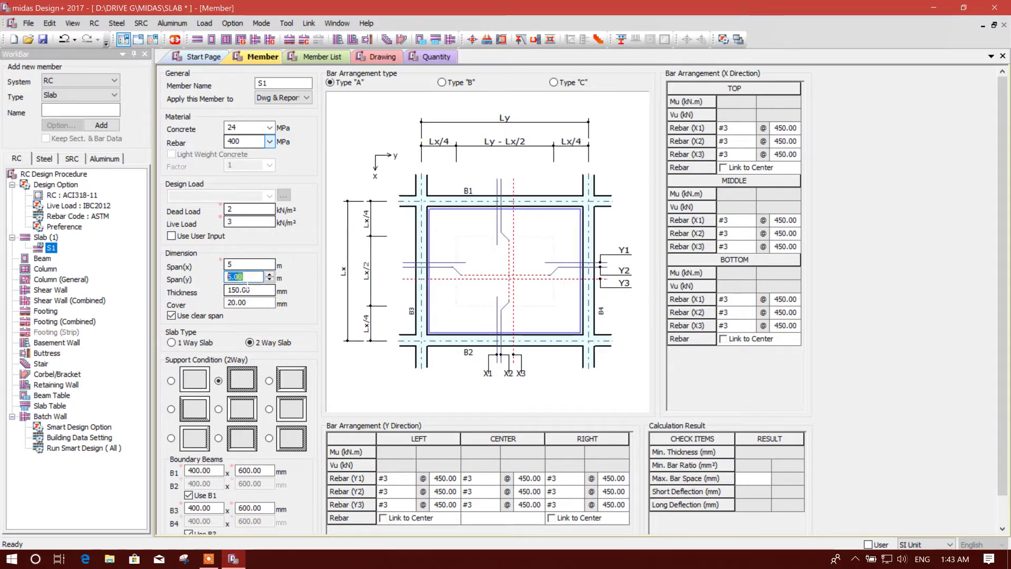
text(6.)
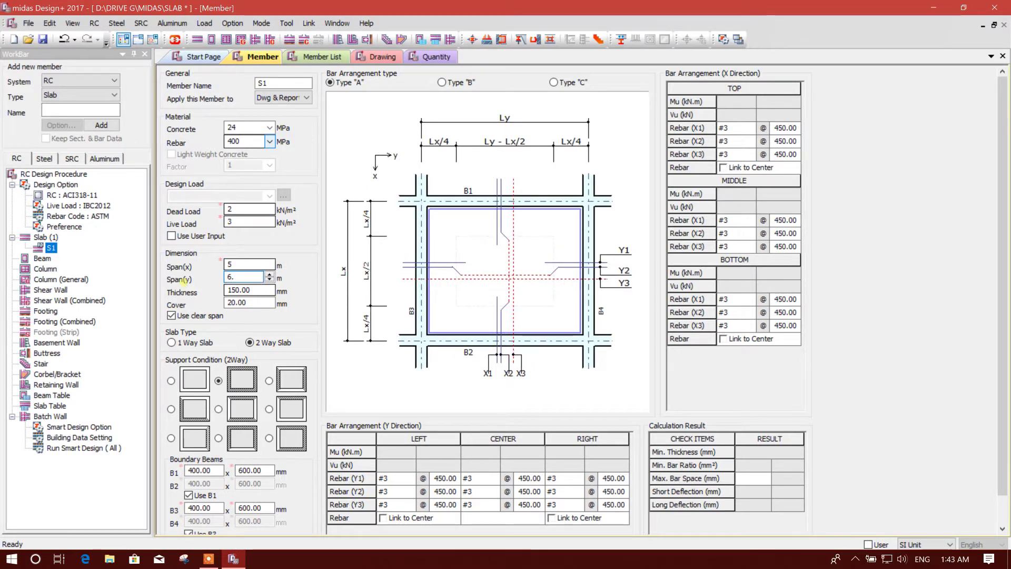
text(5)
key(Tab)
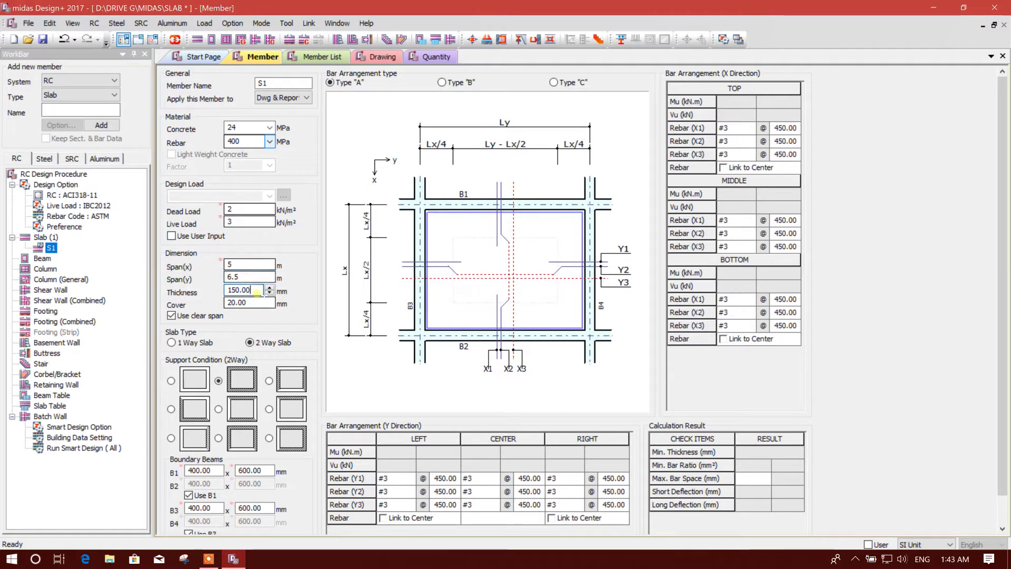
drag(258, 291, 220, 303)
click(252, 292)
key(Tab)
Choose the first support condition in the second row and set the B1 boundary beam width to 250 mm
scroll(192, 322, down, 1)
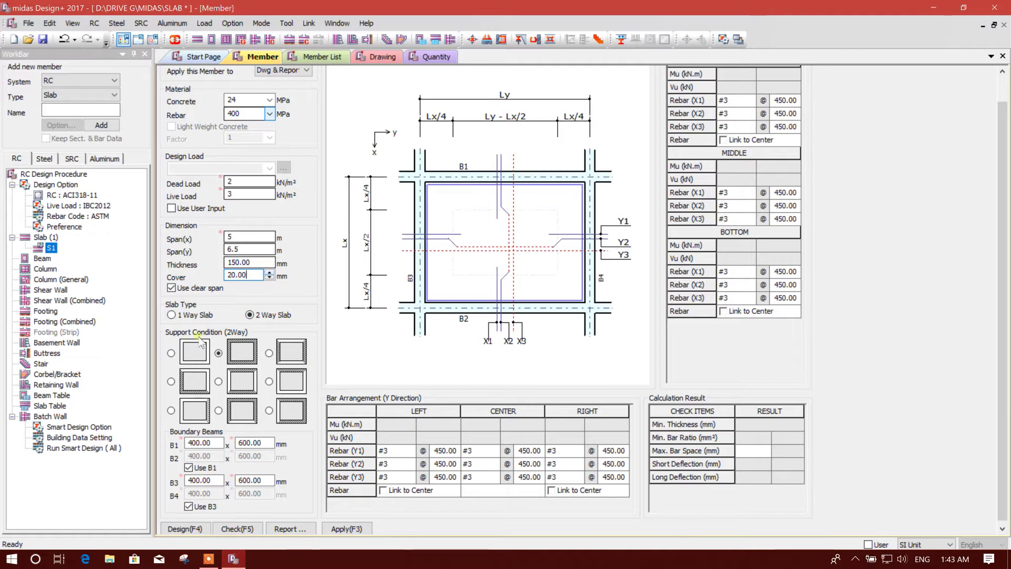
click(171, 381)
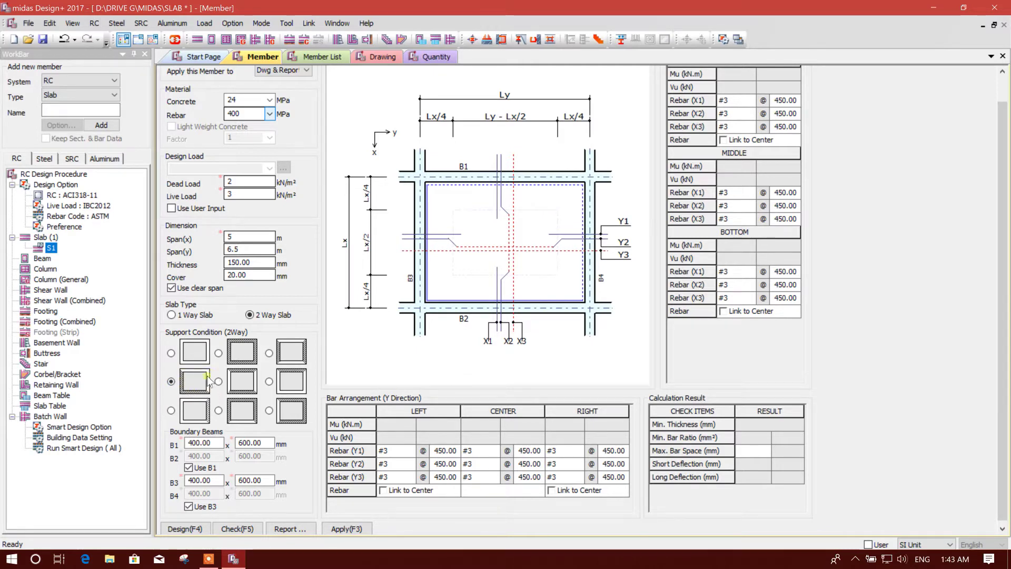
scroll(224, 428, down, 1)
click(203, 439)
scroll(199, 440, up, 1)
click(218, 442)
click(217, 442)
click(218, 442)
click(218, 442)
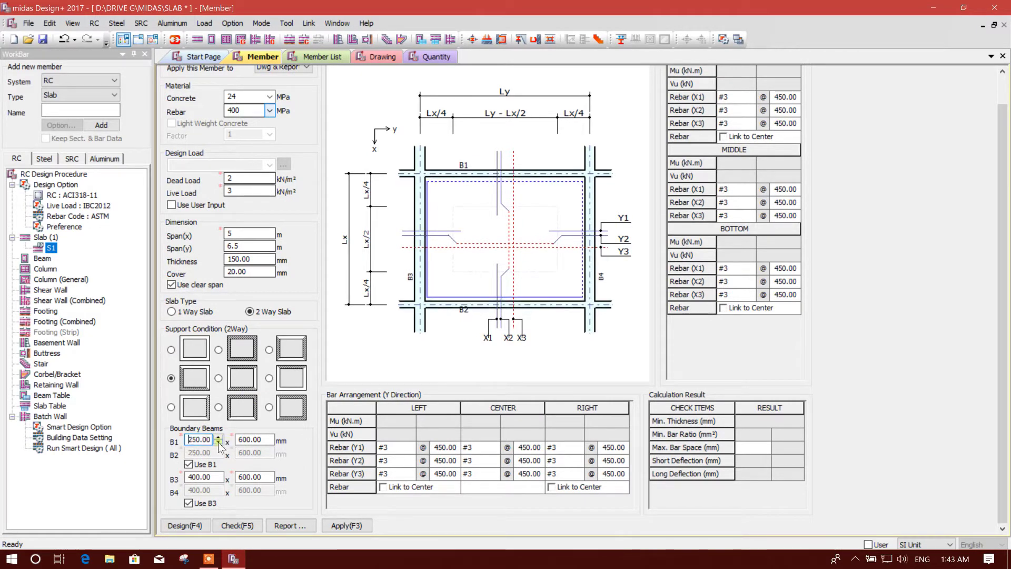
Set the B3 boundary beam width to 250 mm, keeping the beam depths
click(255, 439)
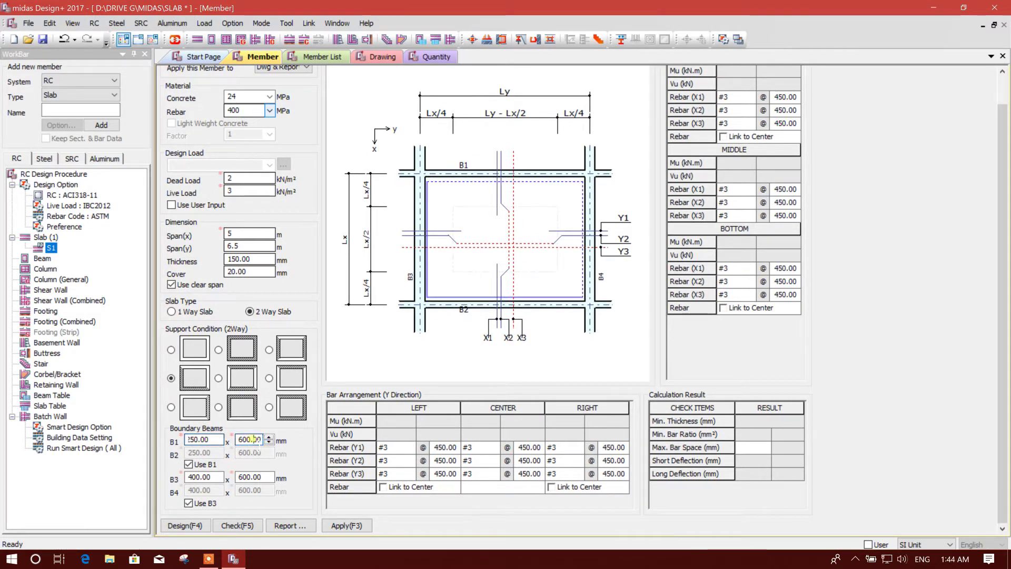
click(219, 479)
click(219, 479)
click(219, 478)
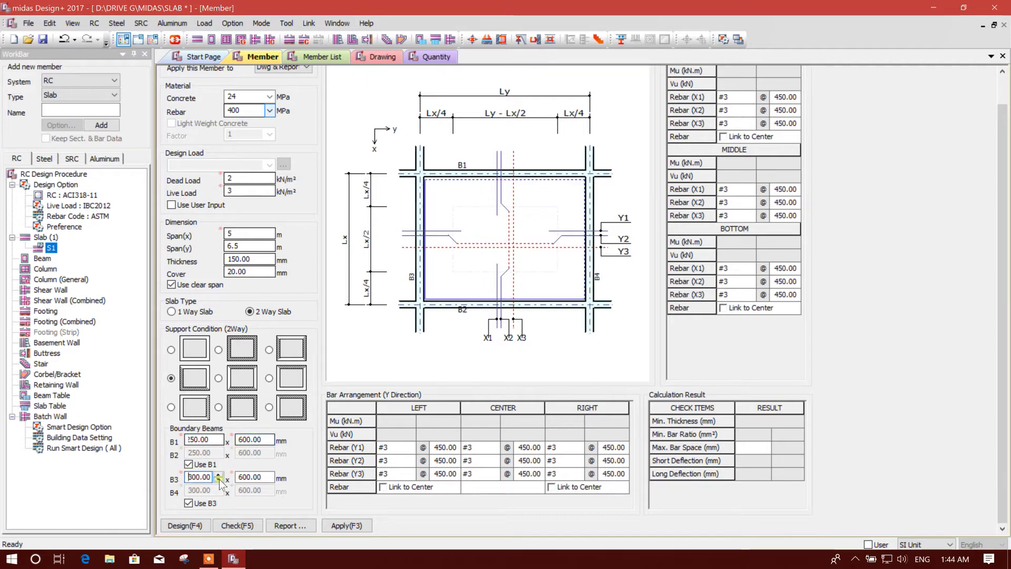
click(219, 479)
click(258, 477)
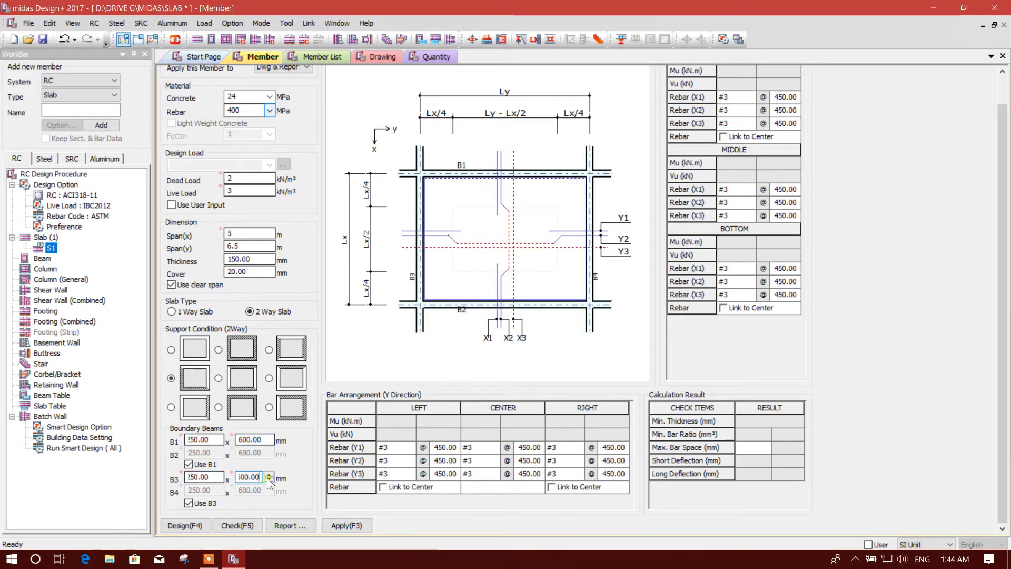
click(254, 439)
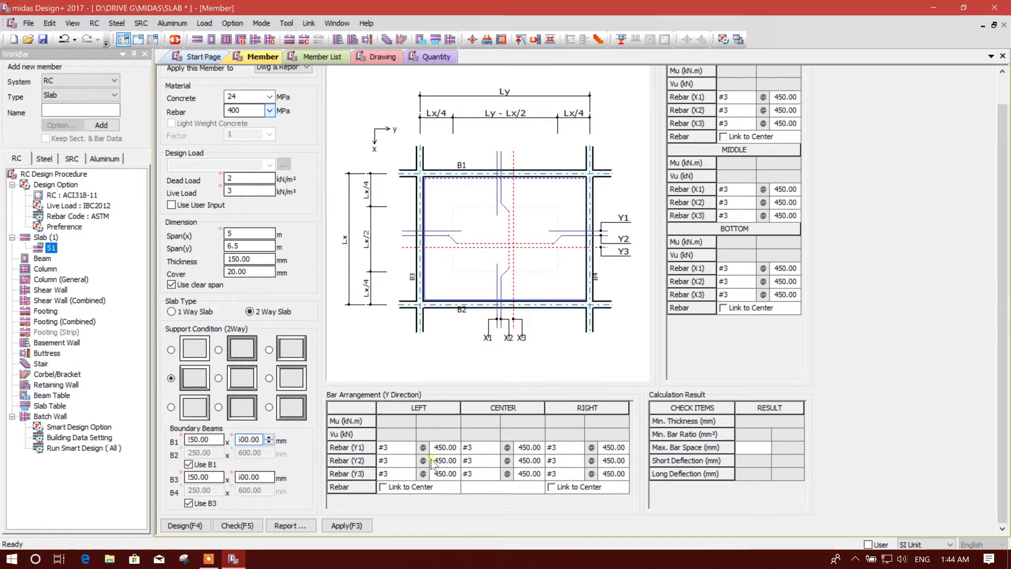
Apply the design options with ACI318-11 as the RC design code and KBC2016 as the uniform live load standard
click(232, 23)
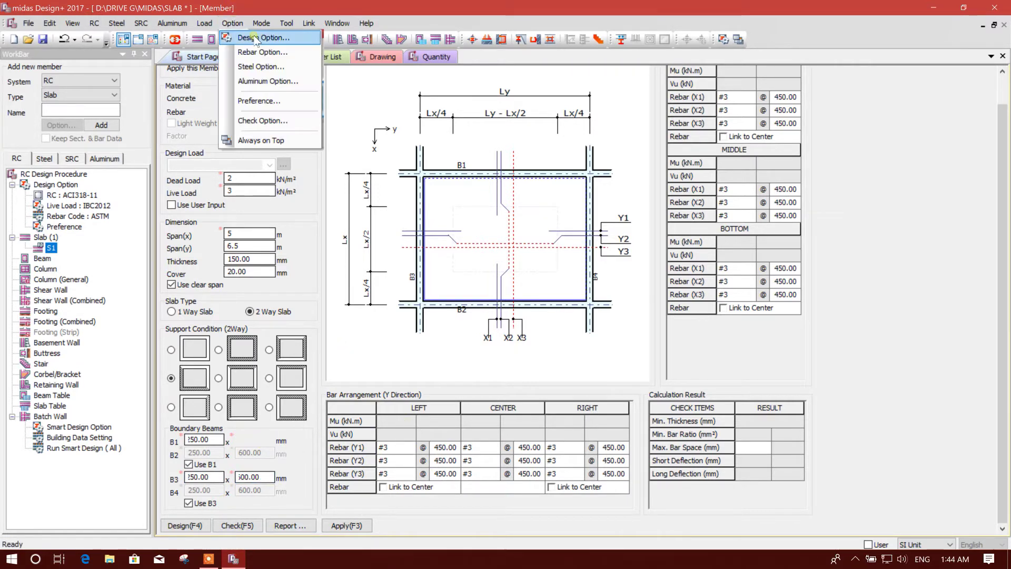
click(253, 36)
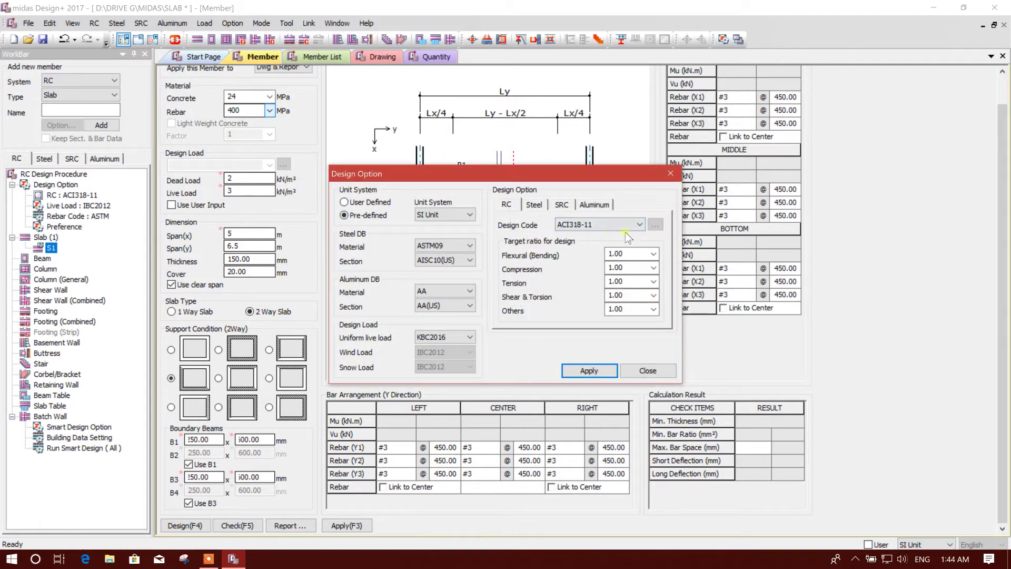
click(602, 370)
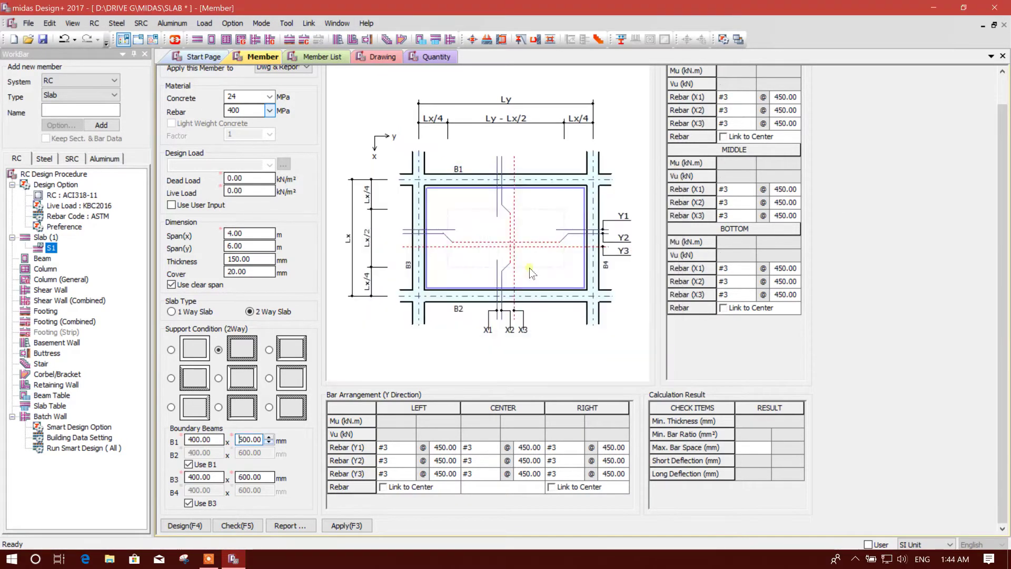
click(248, 178)
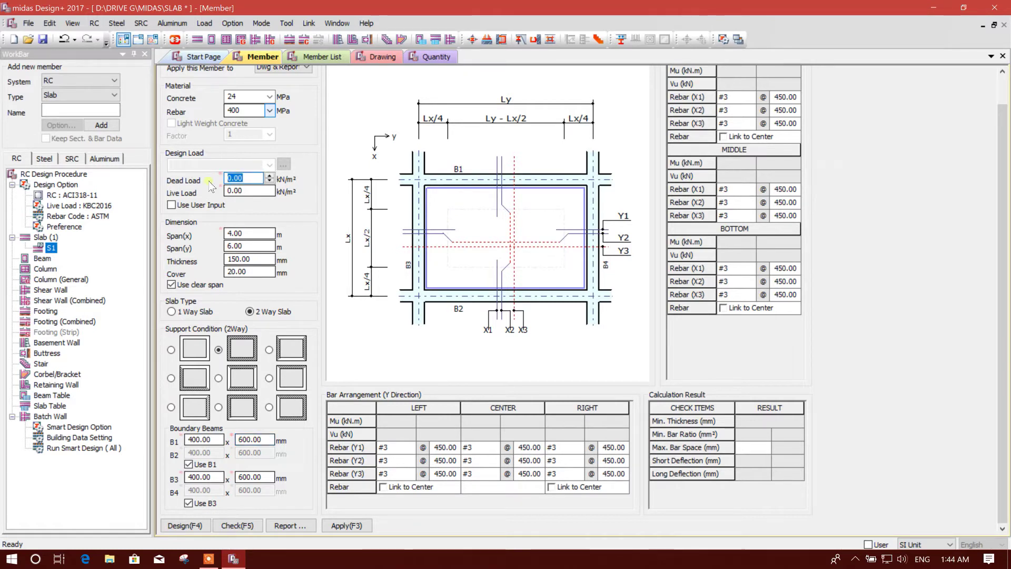
drag(253, 192, 227, 191)
click(244, 177)
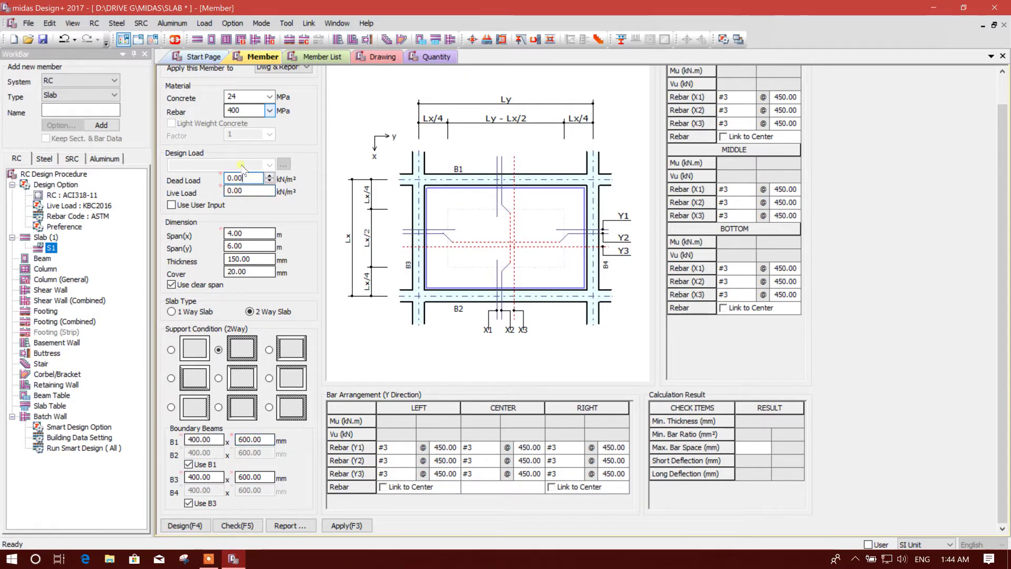
Review the design options again, keep ACI318-11 as the RC design code in SI units, and reapply them
click(232, 24)
click(247, 35)
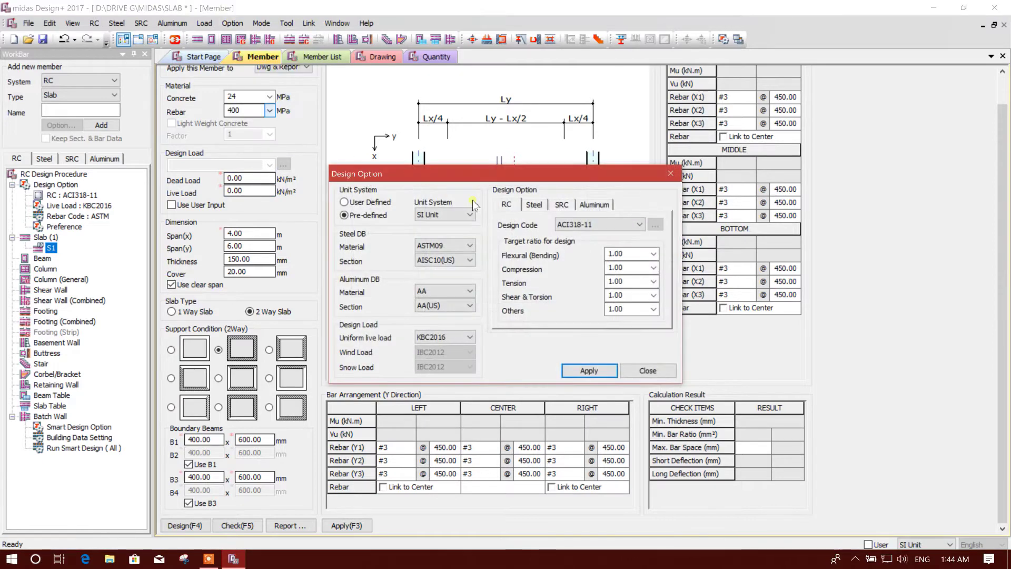
drag(418, 179, 423, 178)
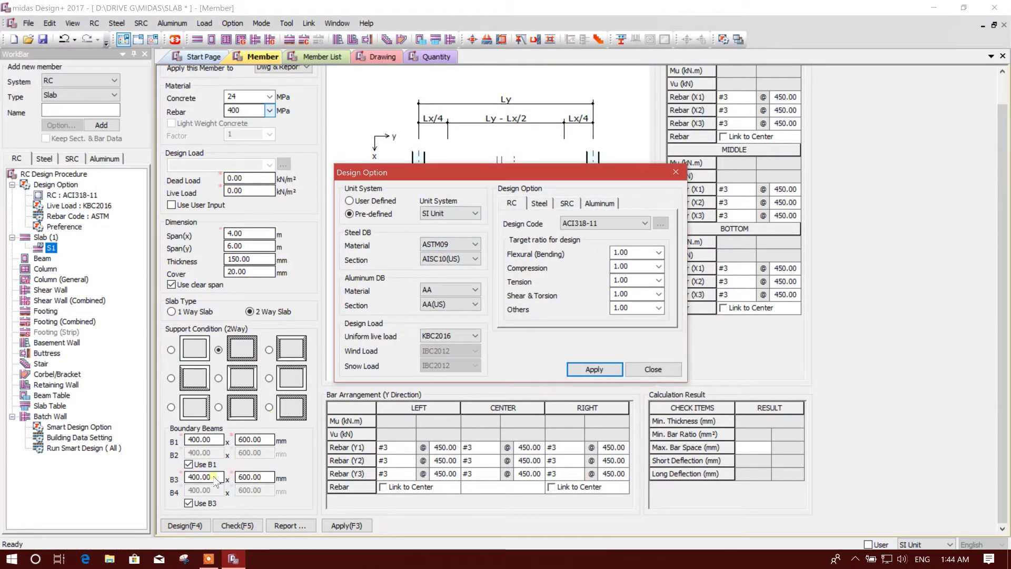
drag(449, 167, 460, 138)
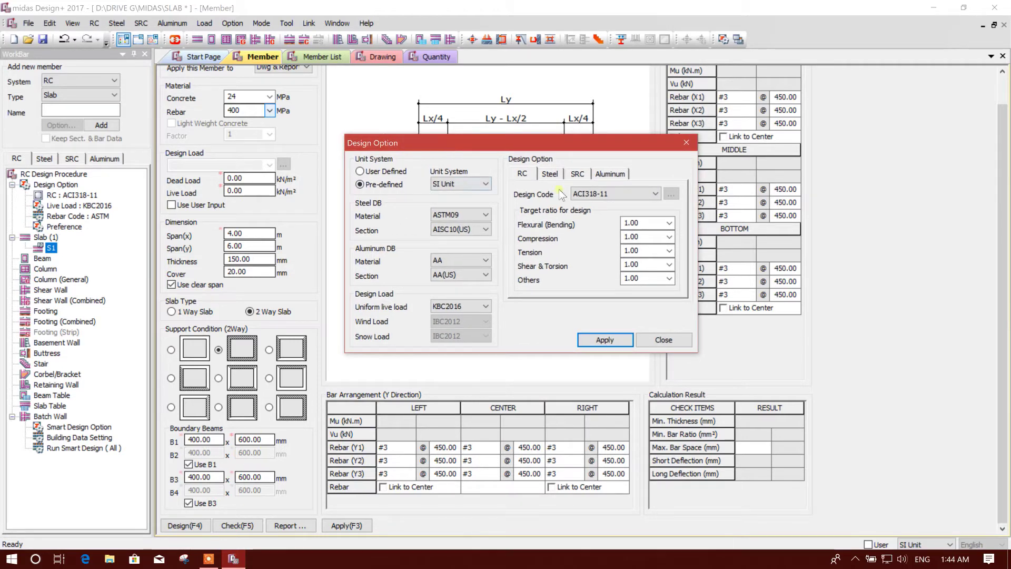
click(605, 192)
click(605, 203)
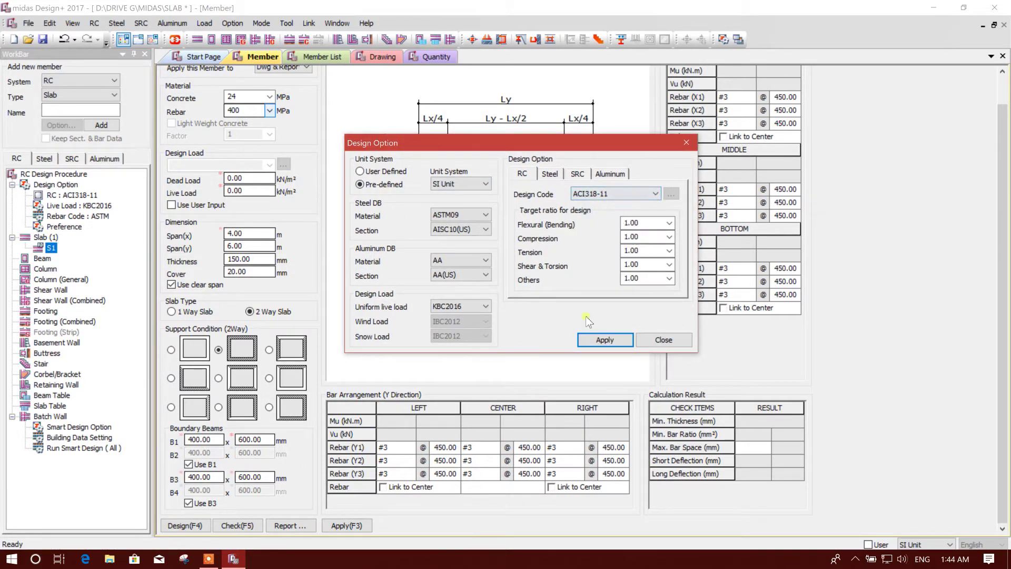
click(604, 339)
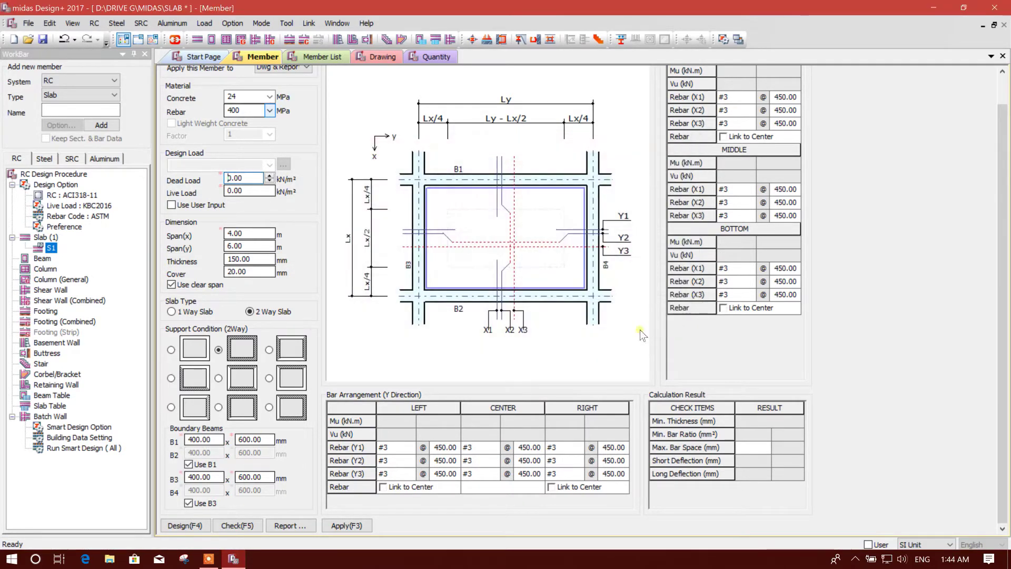
Set the rebar code in the rebar options to GB and apply it
click(232, 23)
click(262, 52)
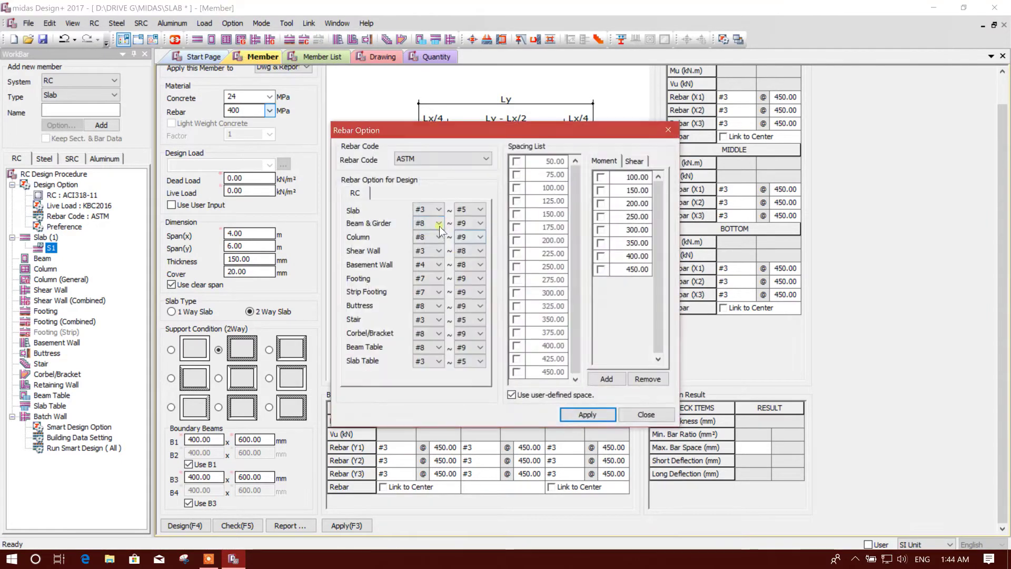
click(467, 158)
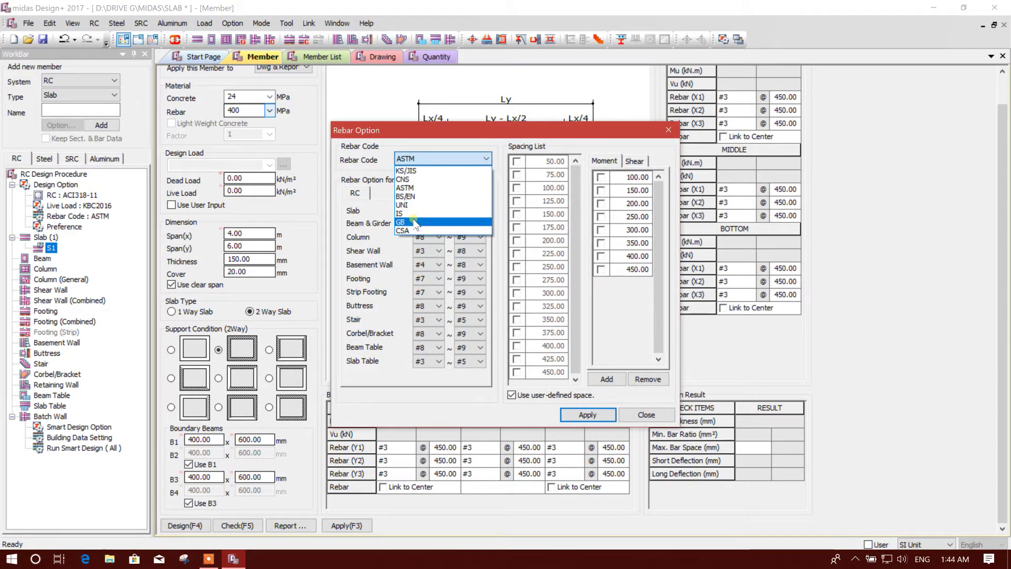
click(413, 222)
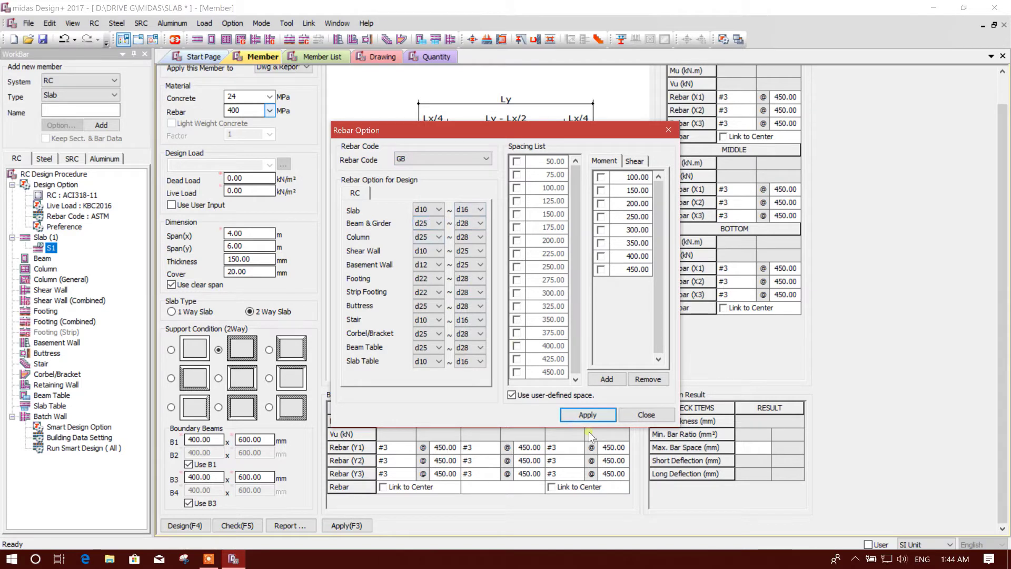
click(587, 414)
click(639, 417)
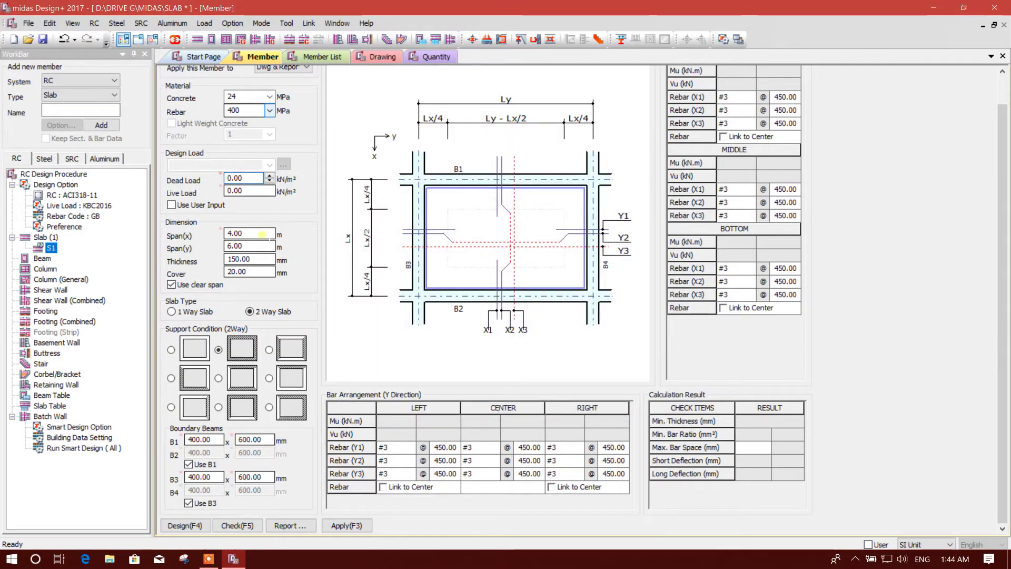
Set the slab's dead load to 2 kN/m² and its live load to 3 kN/m²
text(2)
key(Tab)
text(3)
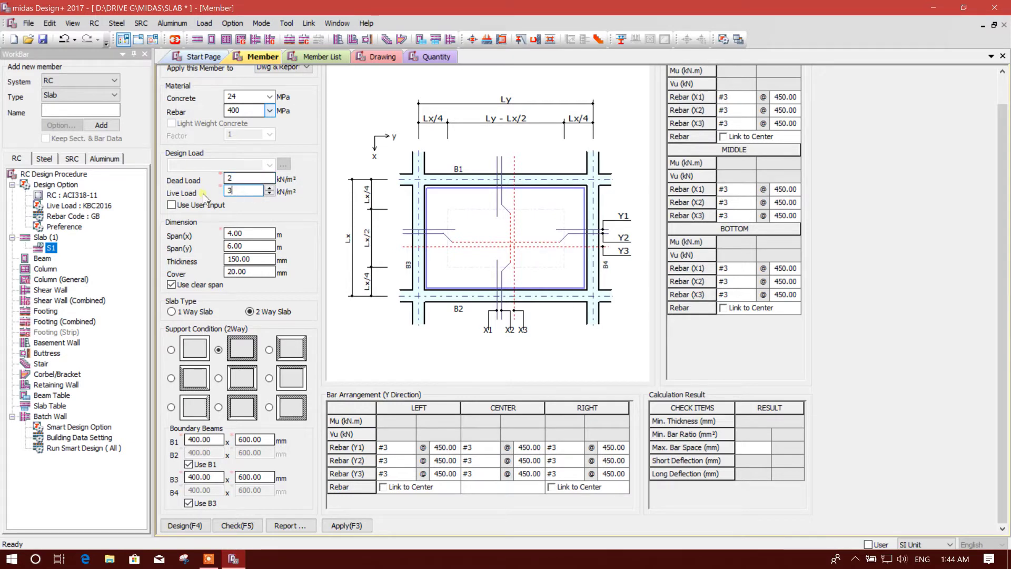
Set the slab's x span to 5 m and its y span to 6.5 m
key(Tab)
text(5)
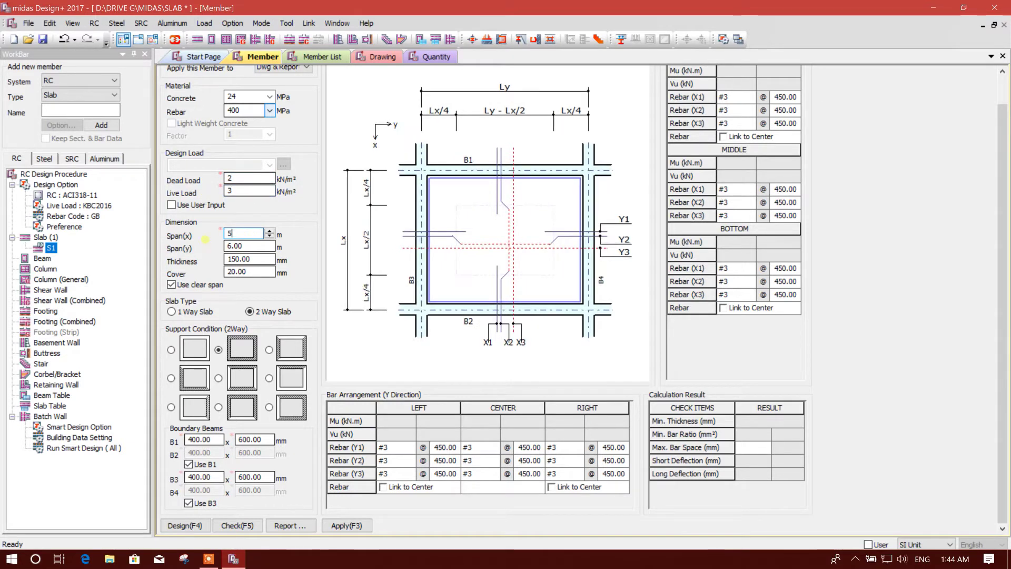
key(Tab)
text(6)
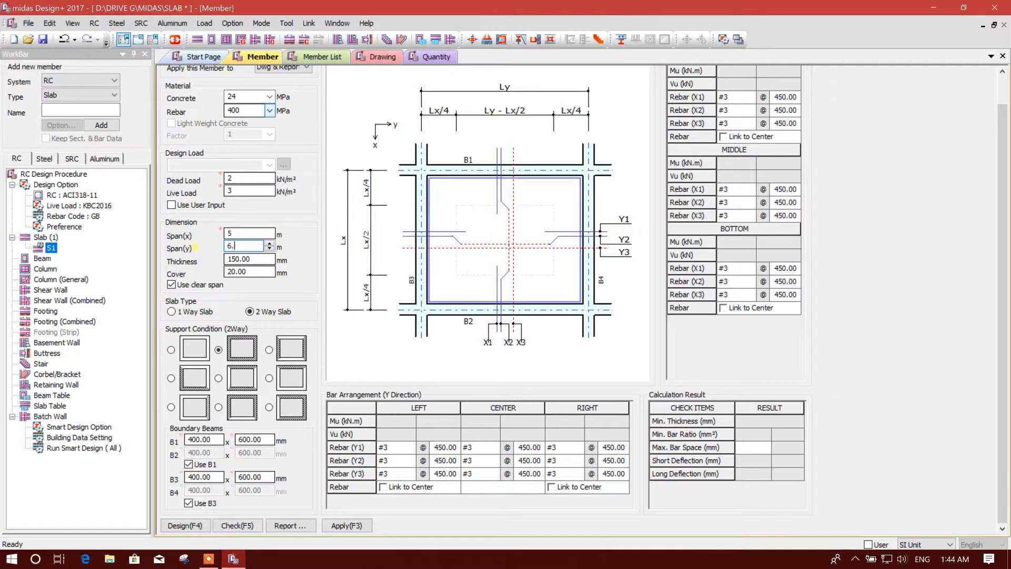
text(.5)
click(254, 273)
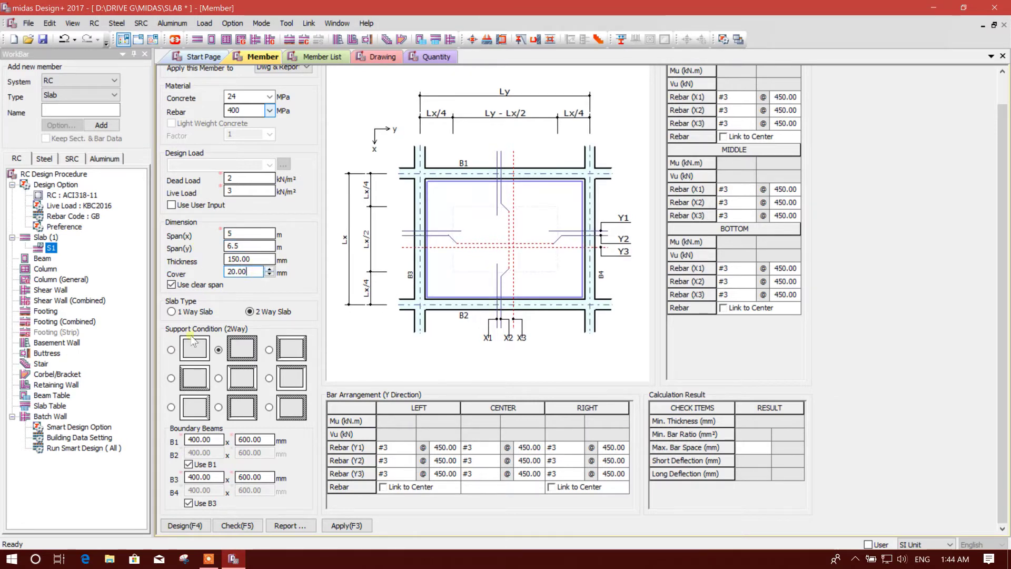
Choose the first support condition in the second row and set the B1 and B3 boundary beam widths to 250 mm
click(171, 378)
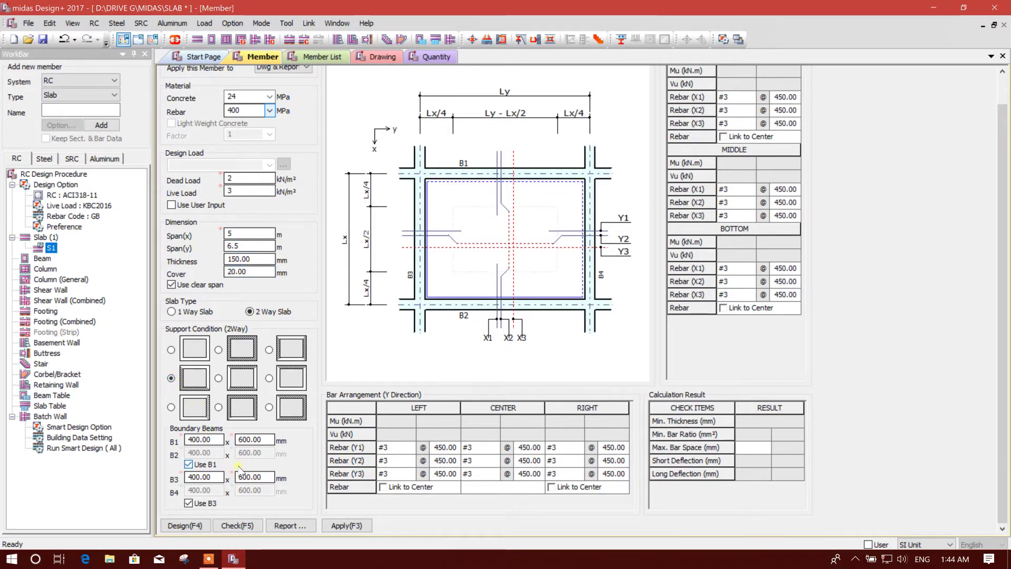
click(205, 439)
text(250)
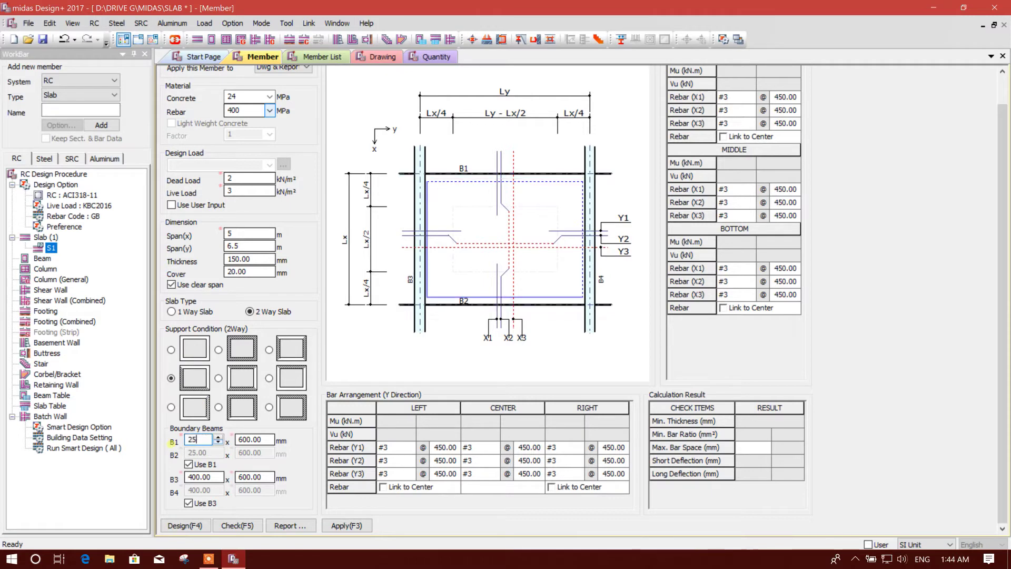
click(215, 477)
click(217, 474)
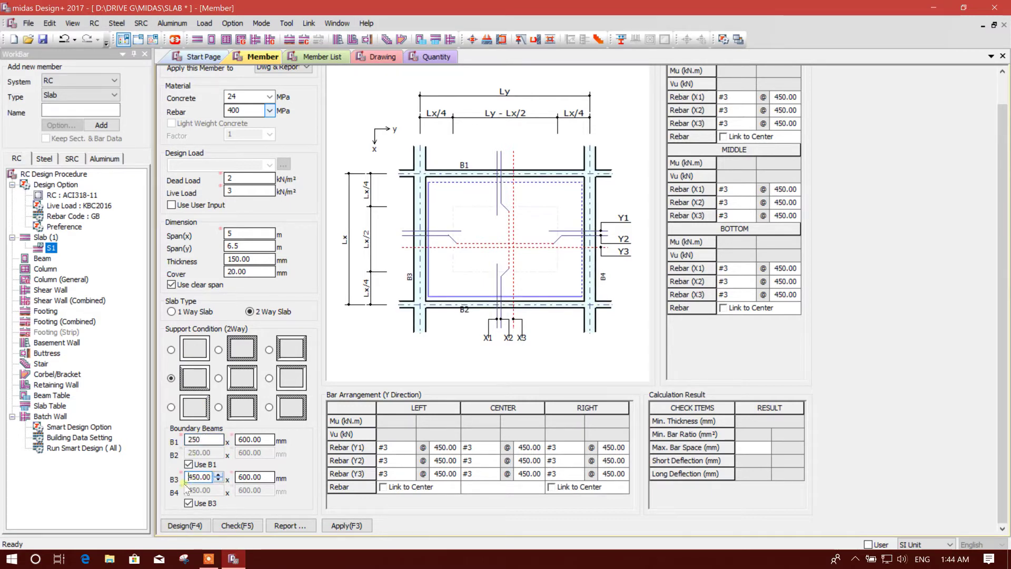
text(250)
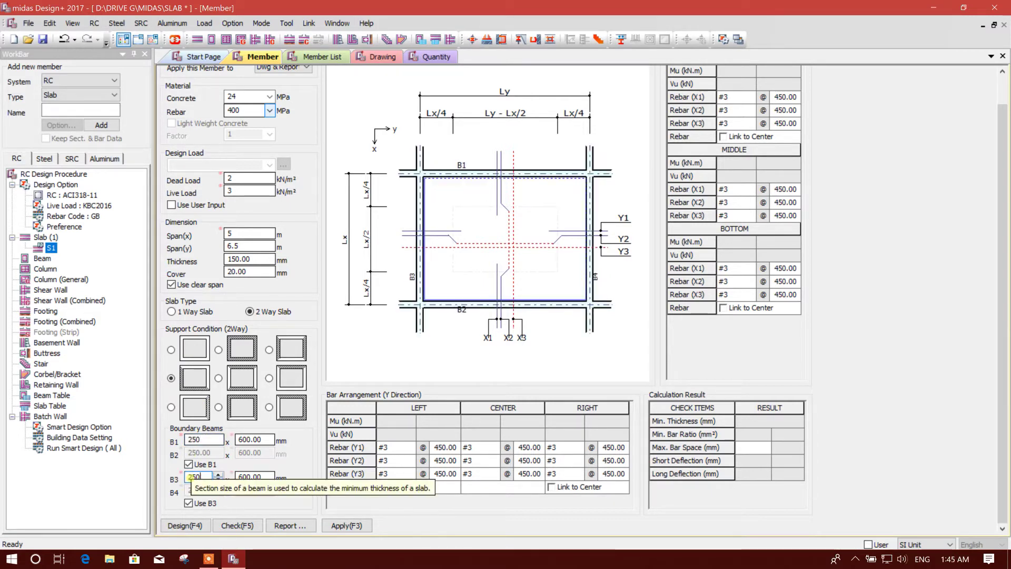
click(247, 439)
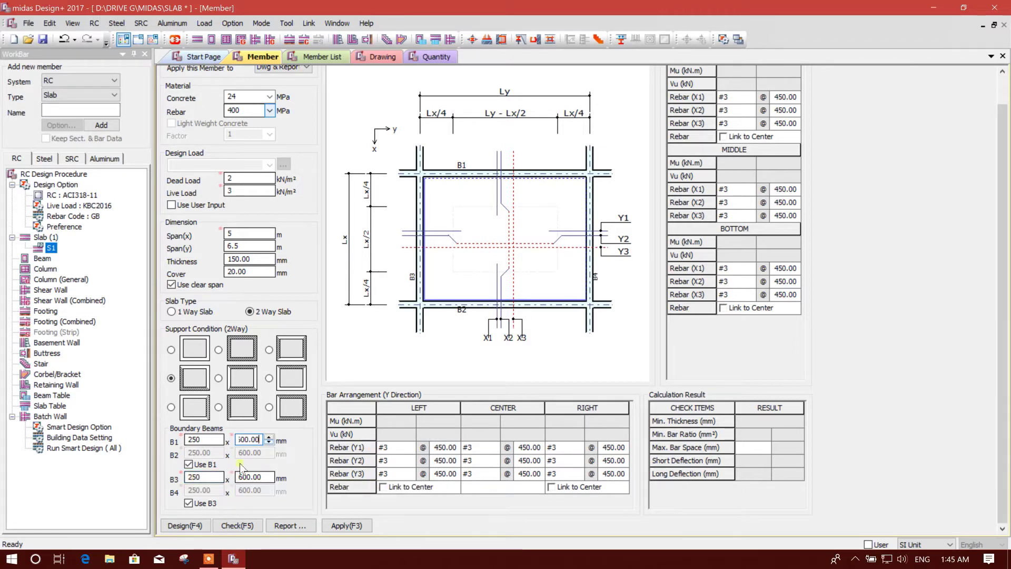
Set the Y-direction centre bars Y1, Y2 and Y3 to d10
click(408, 447)
click(403, 448)
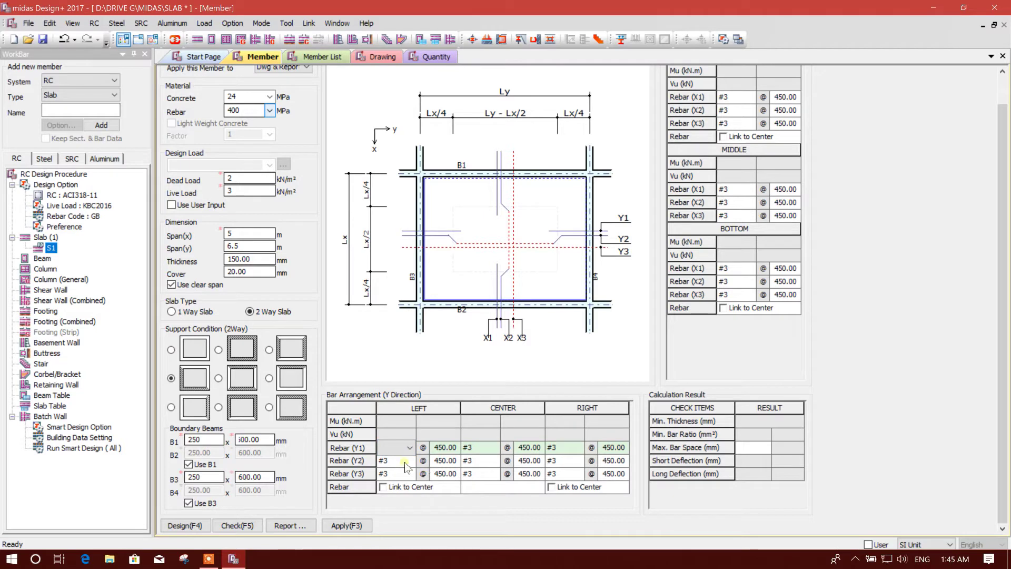
click(493, 448)
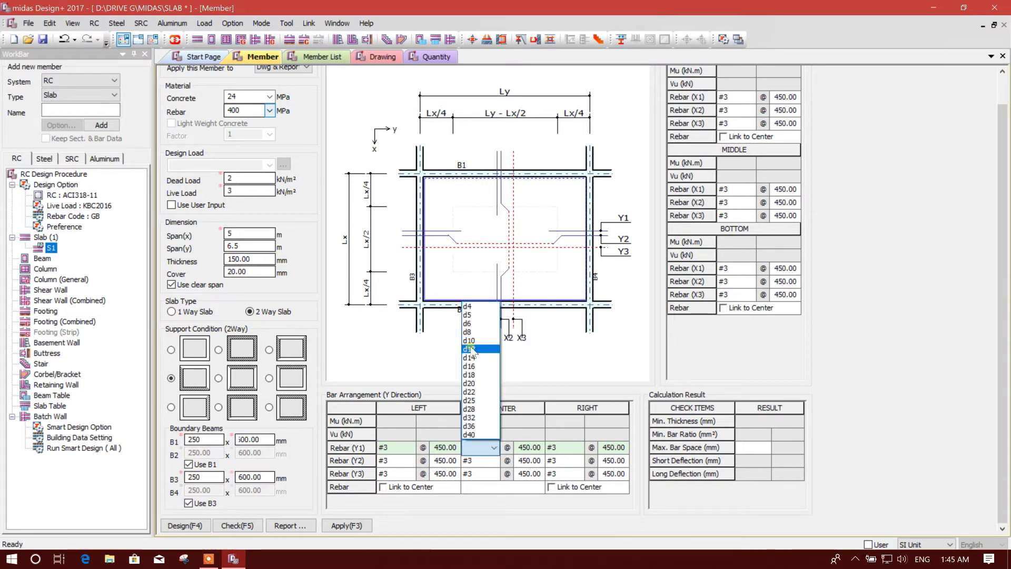
click(492, 461)
click(493, 460)
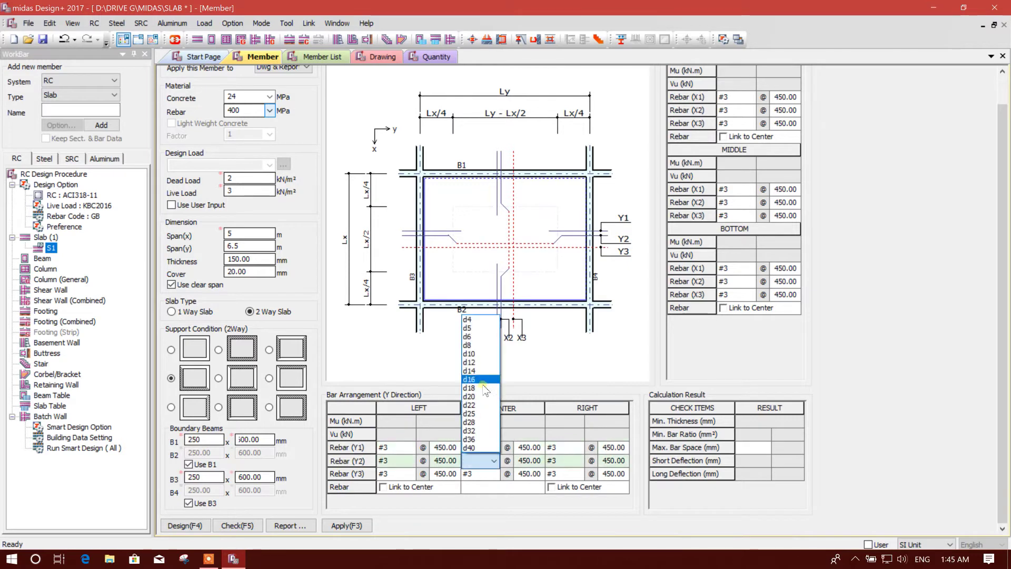
click(484, 356)
click(493, 473)
click(494, 472)
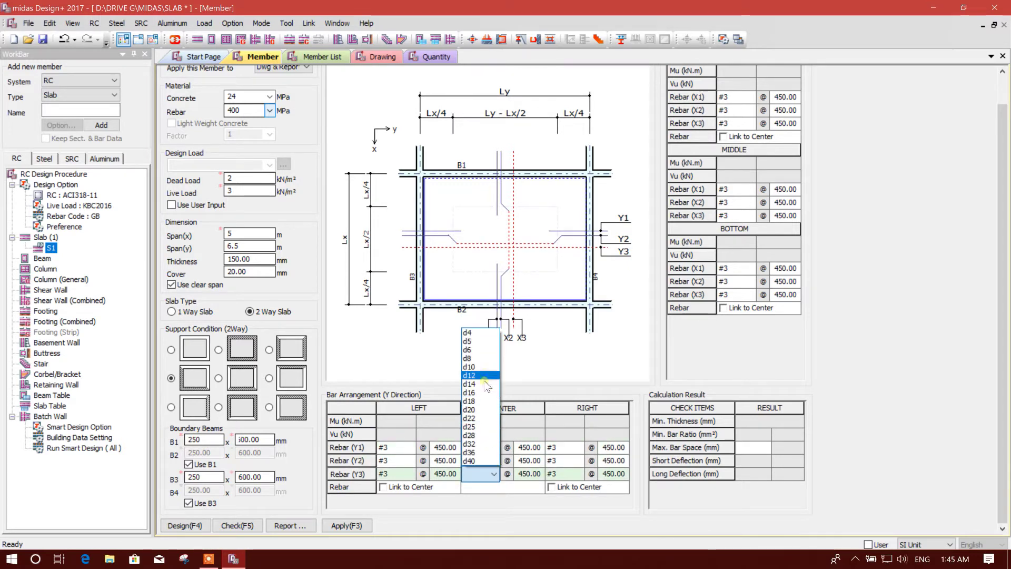
click(487, 367)
Set the spacing of the Y-direction centre bars Y1, Y2 and Y3 to 200 mm
click(531, 447)
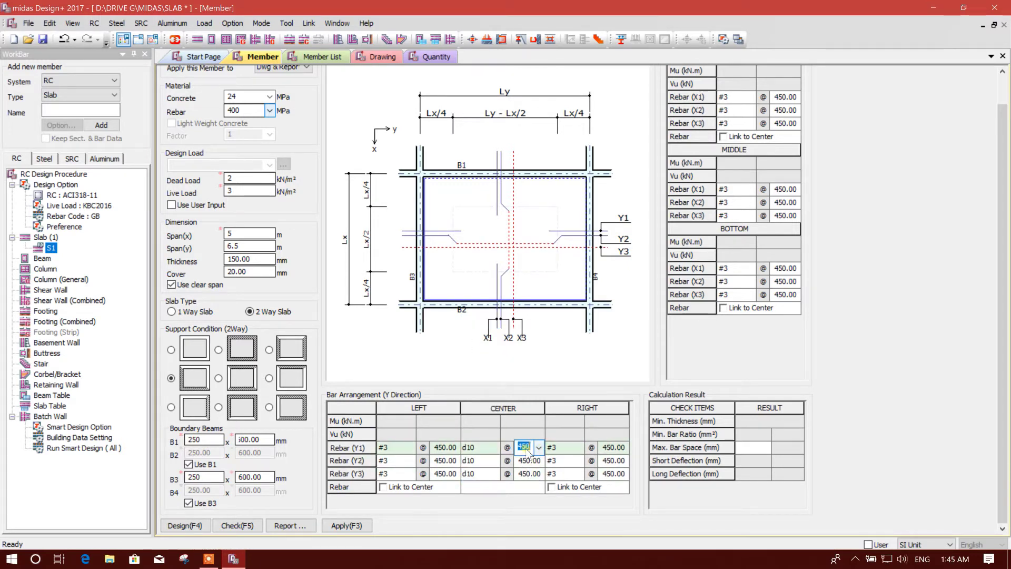
click(538, 447)
click(526, 467)
click(529, 461)
click(539, 461)
click(529, 480)
click(539, 474)
click(539, 473)
click(531, 491)
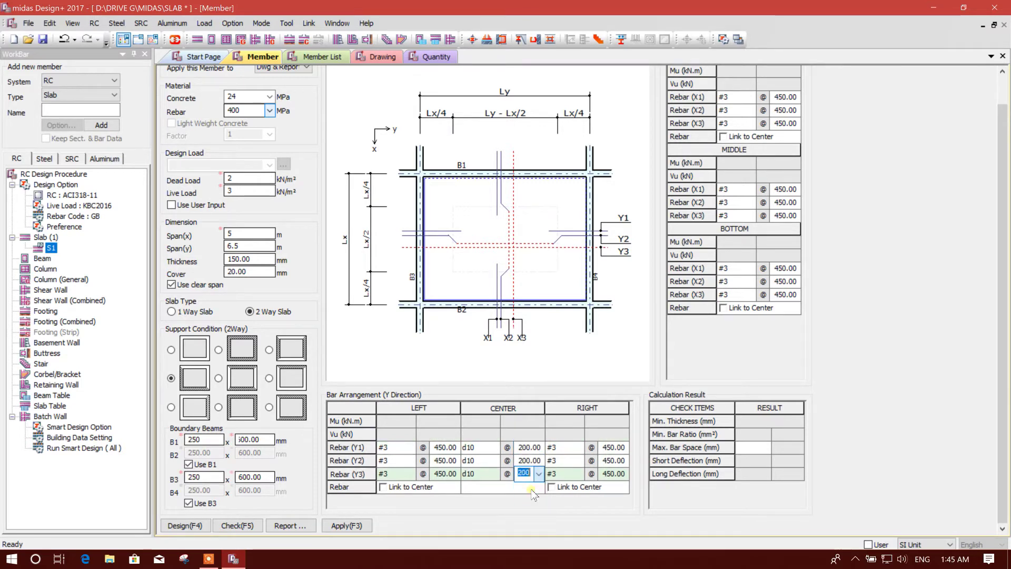
Set the centre spacing of bars Y1, Y2 and Y3 to 300 mm and link the left and right rebar to the centre
click(539, 447)
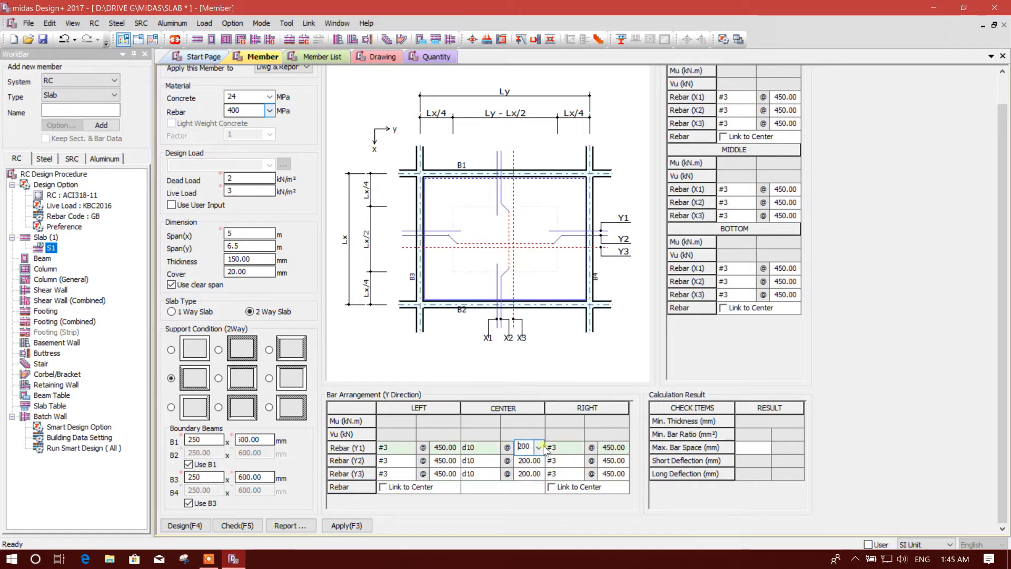
click(539, 447)
click(523, 469)
click(538, 460)
click(538, 460)
click(523, 482)
click(539, 473)
click(538, 474)
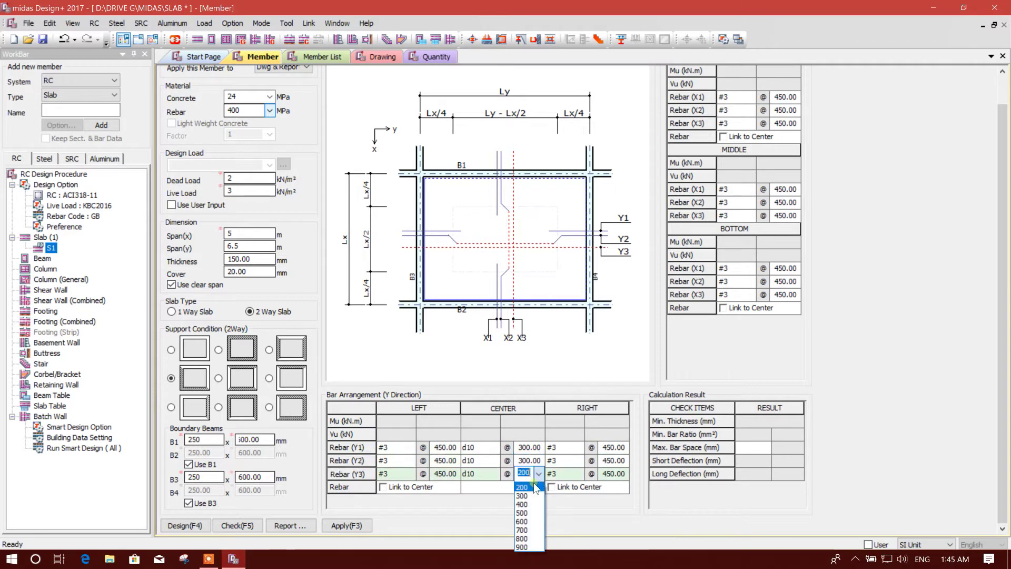
click(524, 495)
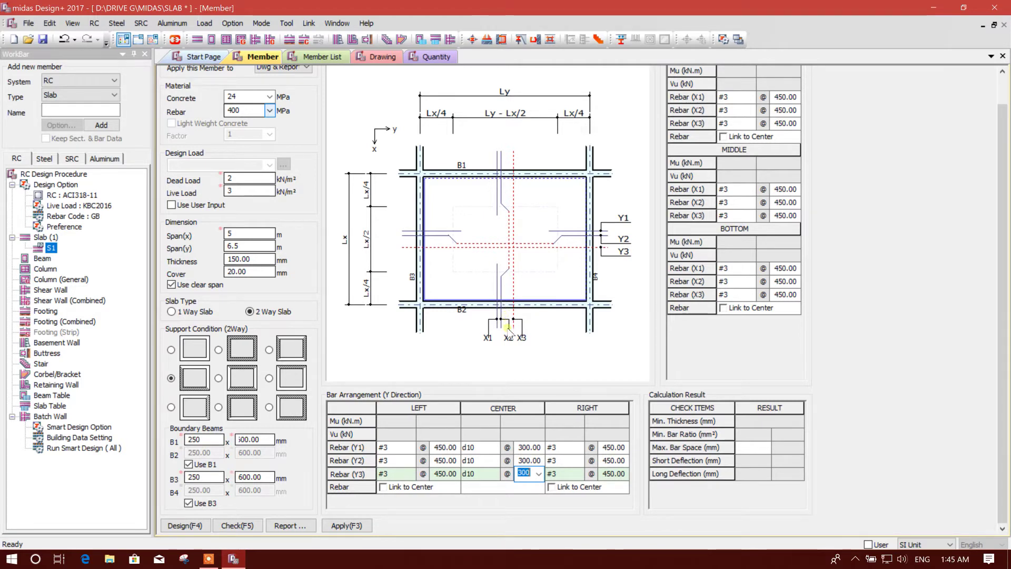
click(383, 486)
click(551, 487)
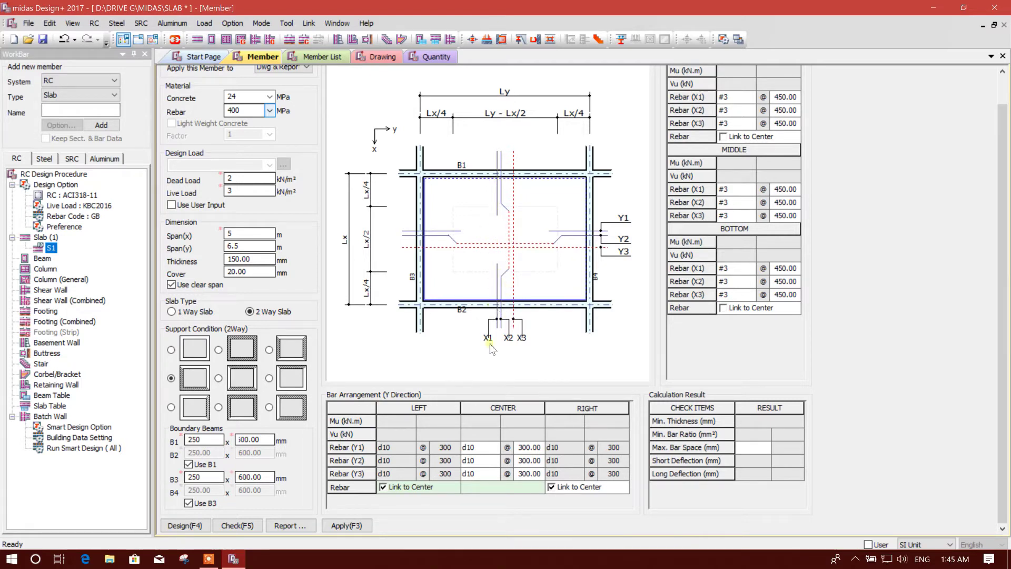
Set the X-direction middle bar X1 to d10 at 300 mm spacing
click(740, 99)
click(735, 189)
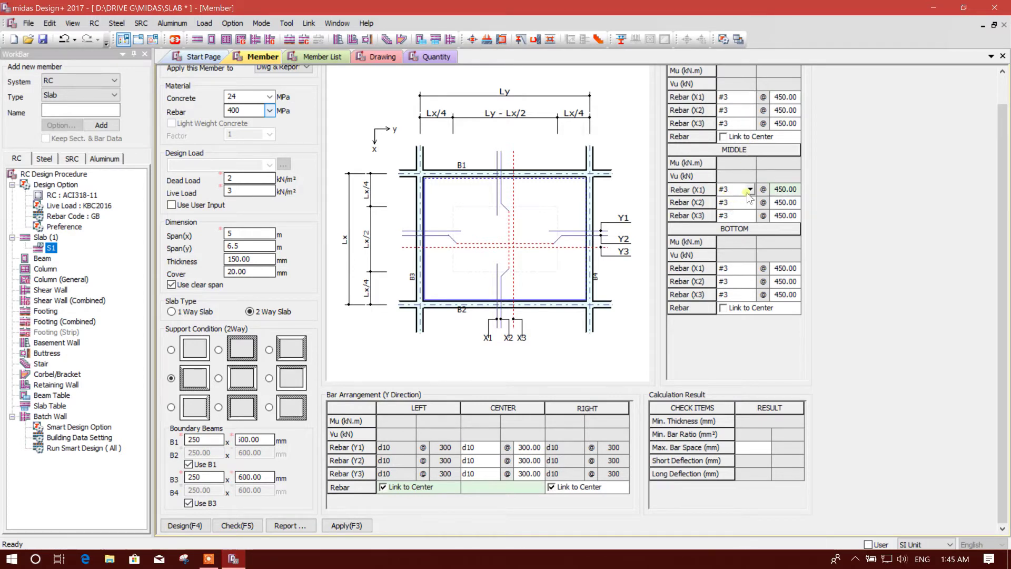
click(749, 189)
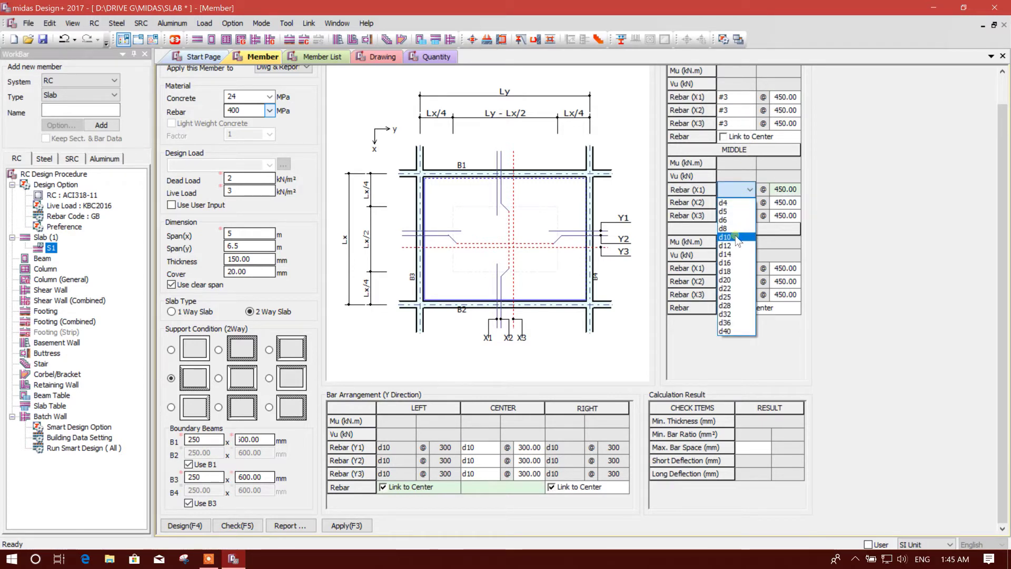
click(738, 237)
click(779, 191)
click(794, 189)
click(779, 210)
Set the X-direction middle bars X2 and X3 to d10 at 300 mm spacing
click(746, 203)
click(751, 203)
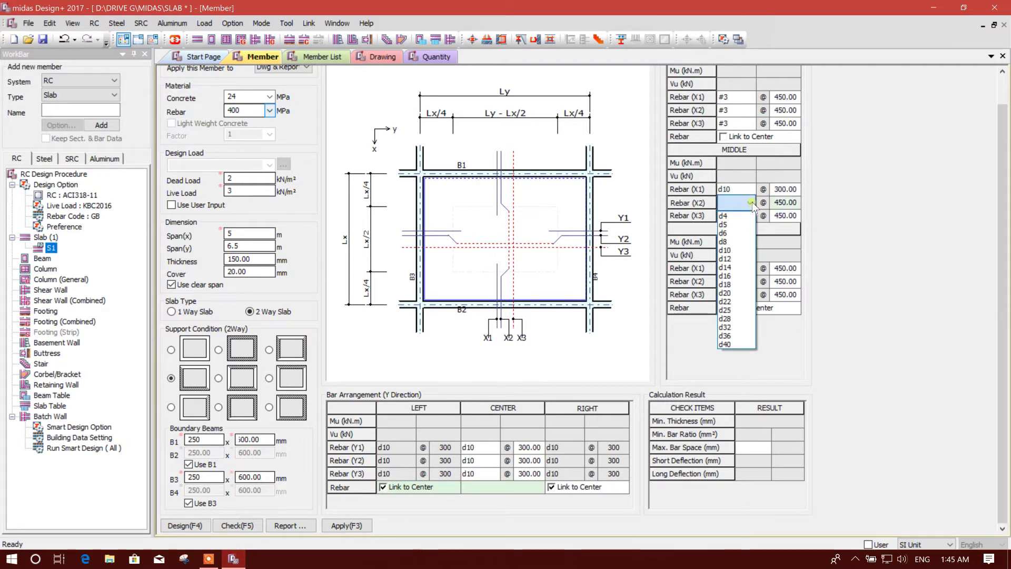
click(738, 250)
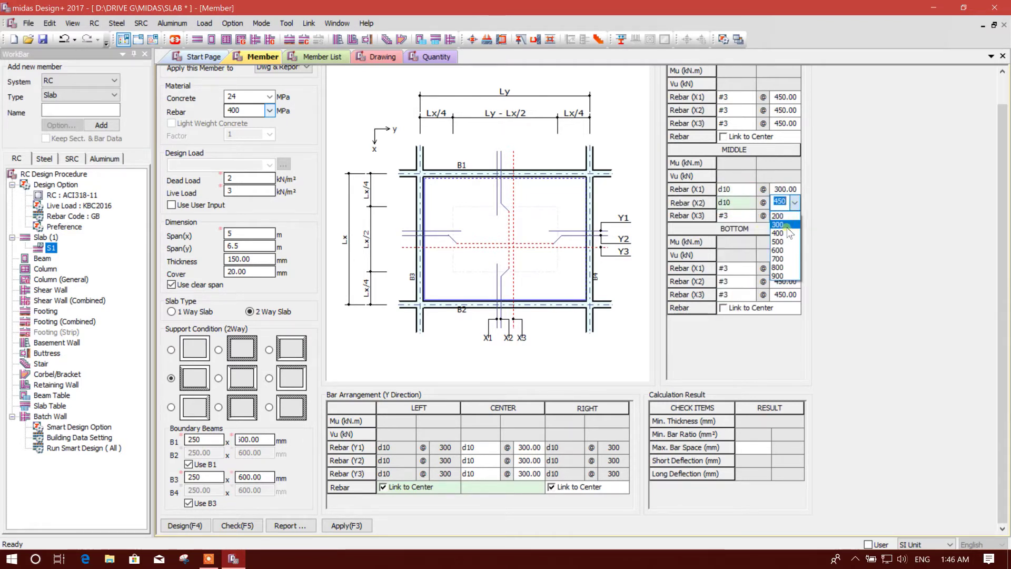
click(778, 221)
click(750, 215)
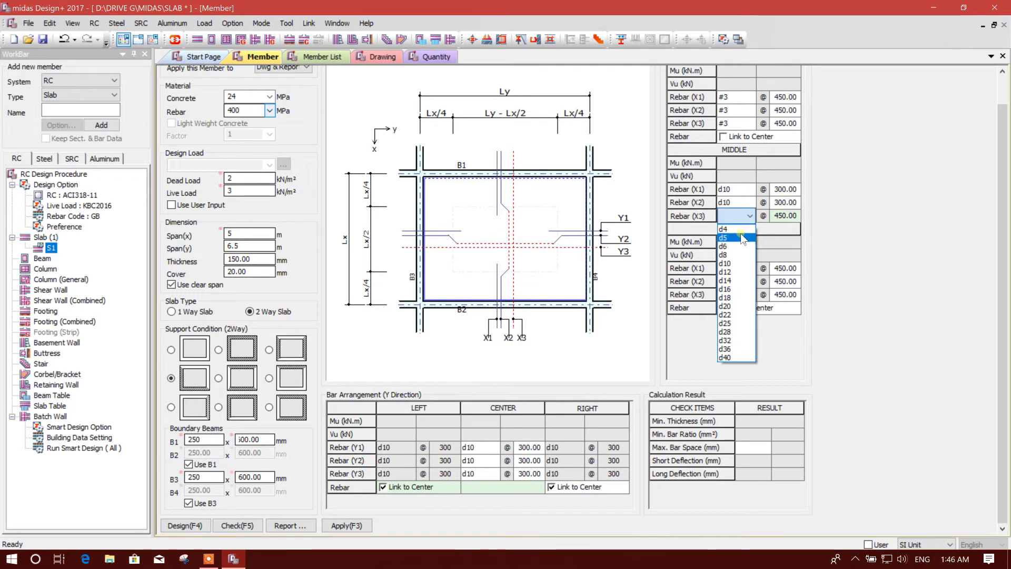
click(724, 263)
click(794, 215)
click(786, 237)
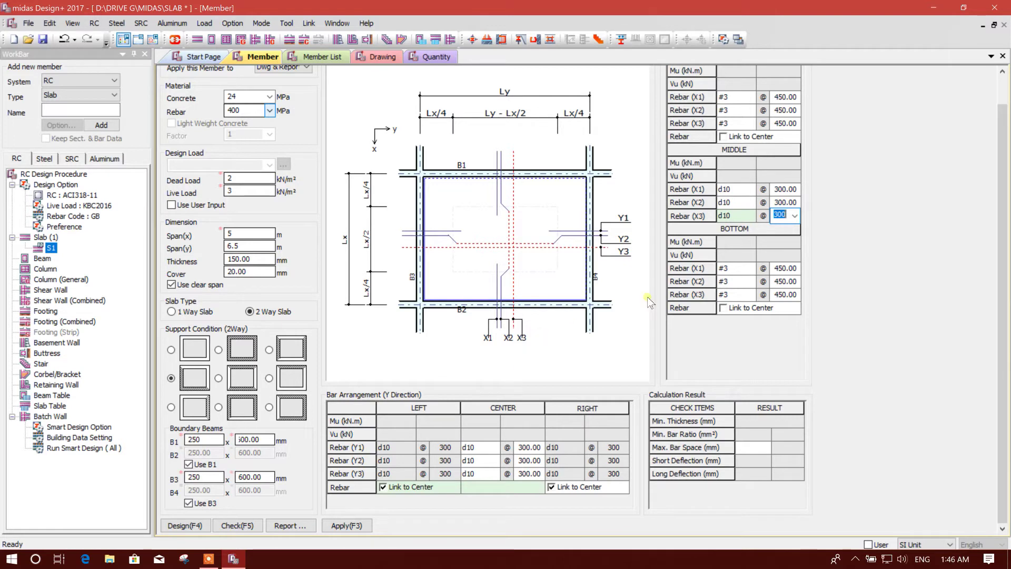
Link the X-direction bottom and top rebar to the centre and run the slab check
click(723, 308)
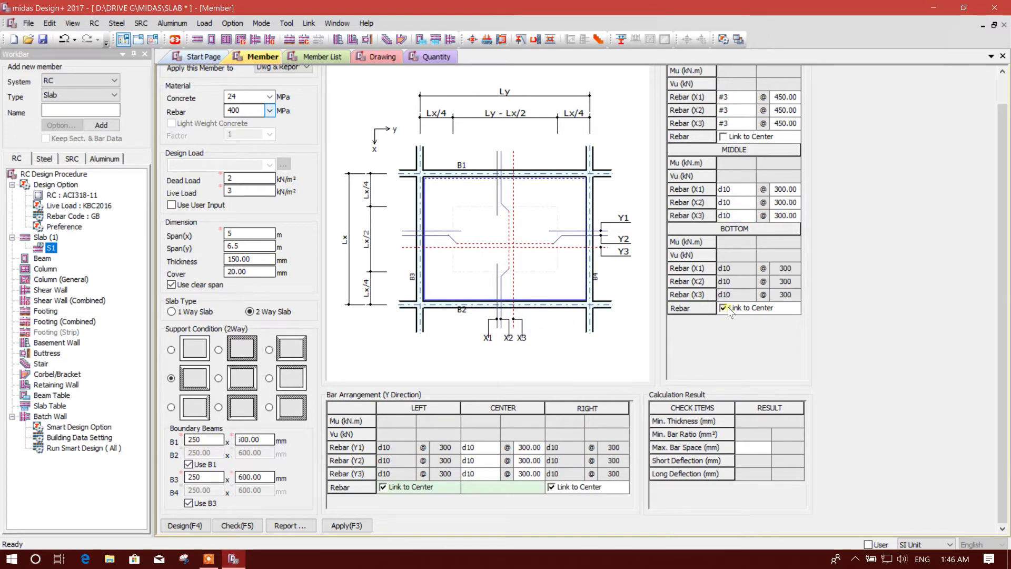
click(724, 136)
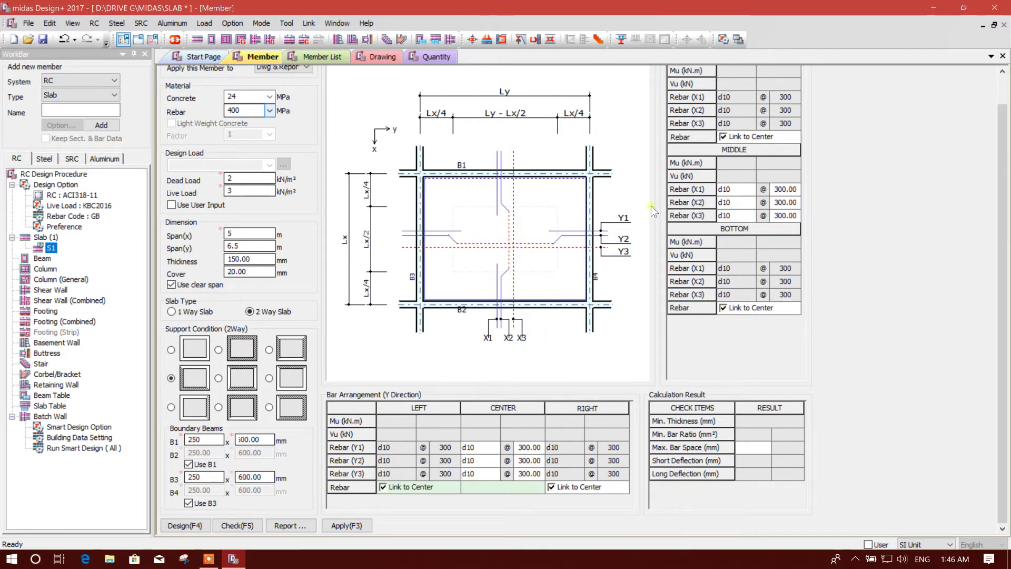
click(237, 526)
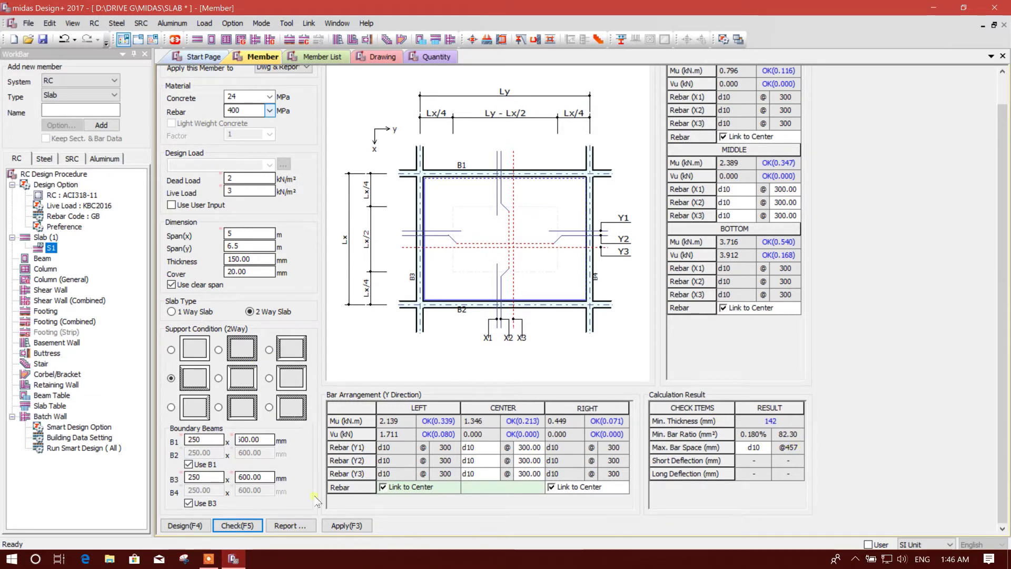
Generate the summary report for slab S1, read through it in Word, and return to midas Design+
click(299, 526)
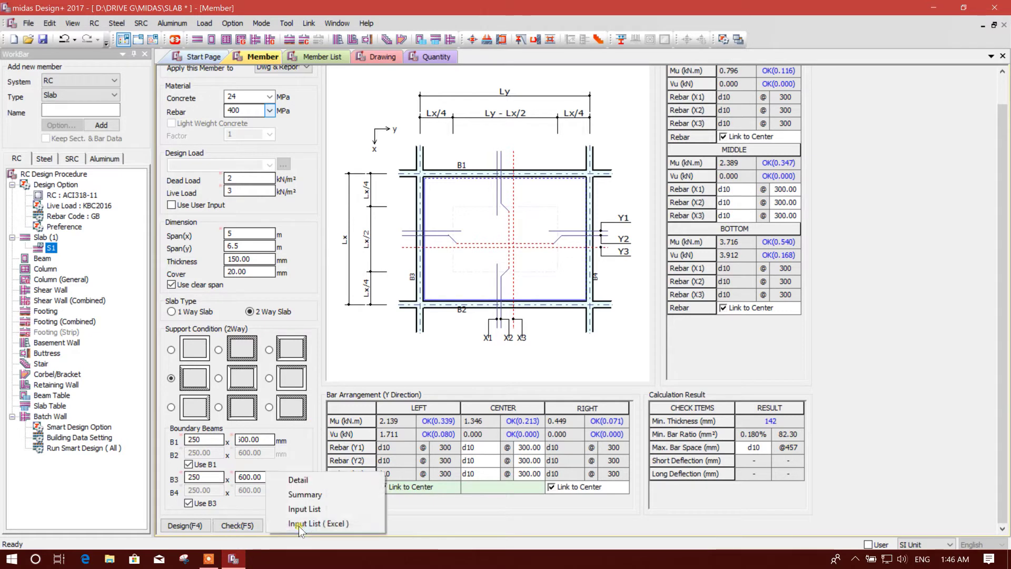
click(328, 494)
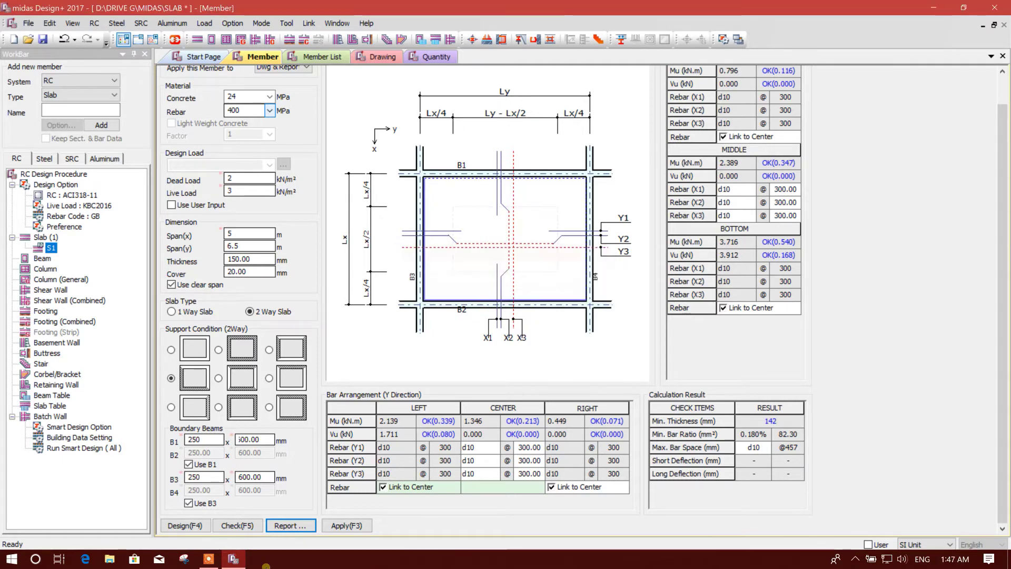
click(262, 561)
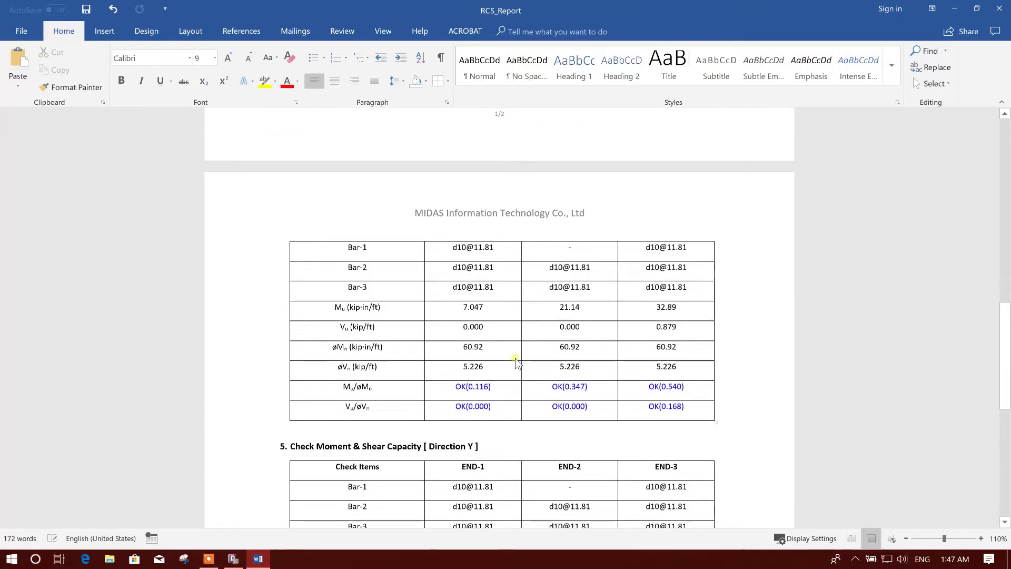
scroll(529, 288, up, 12)
scroll(529, 288, up, 5)
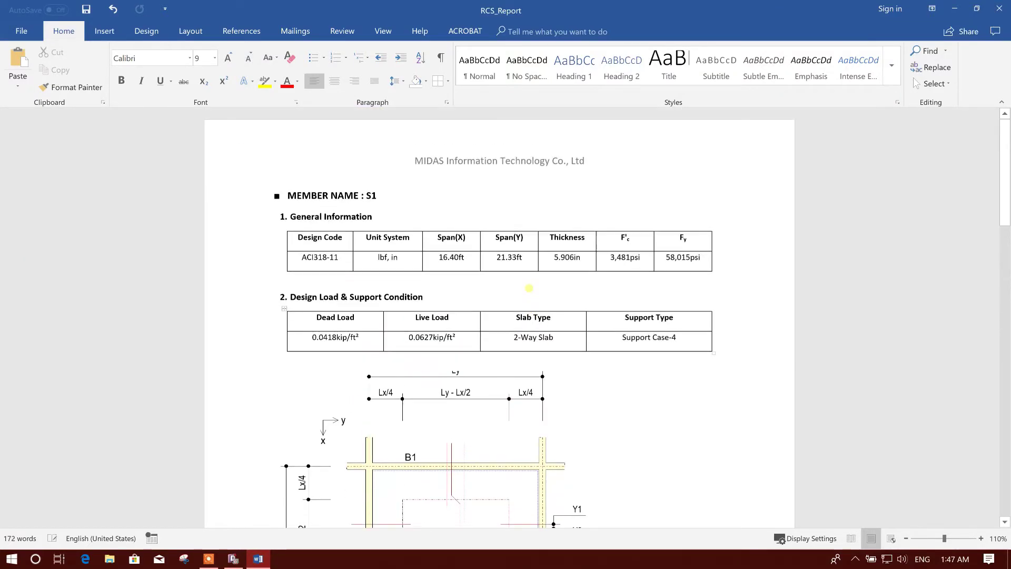
drag(1004, 158, 1004, 445)
click(955, 9)
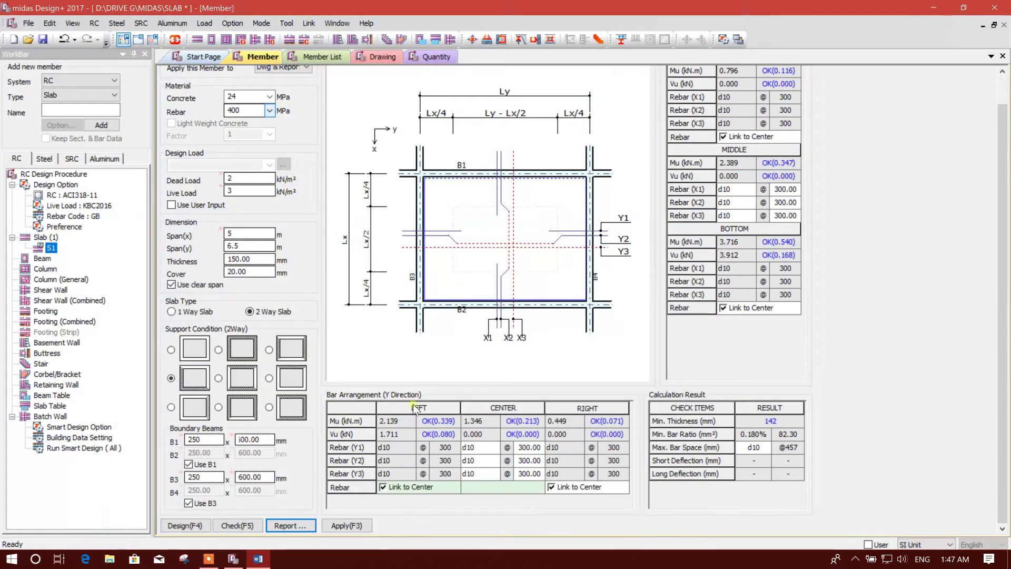
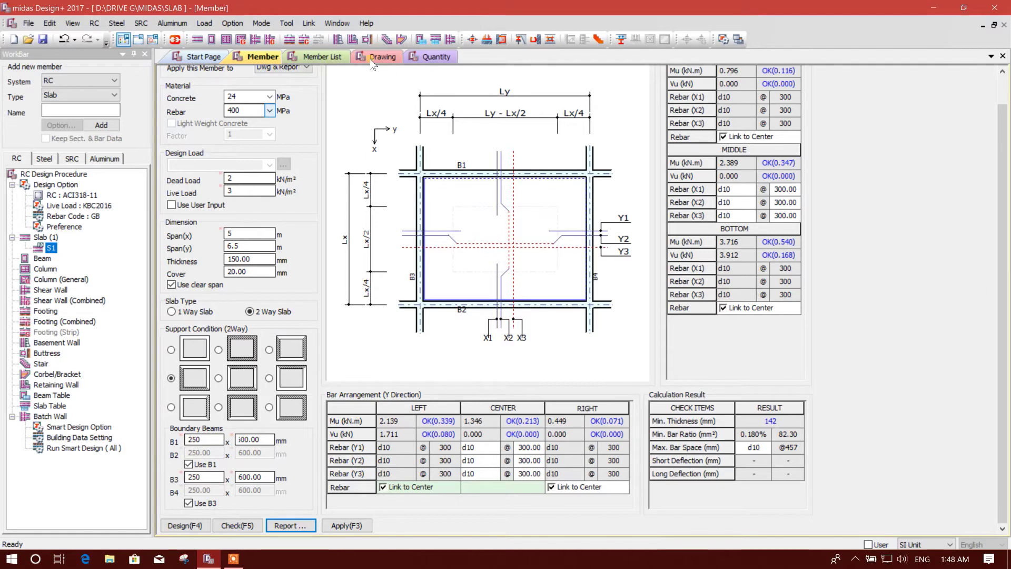
click(317, 59)
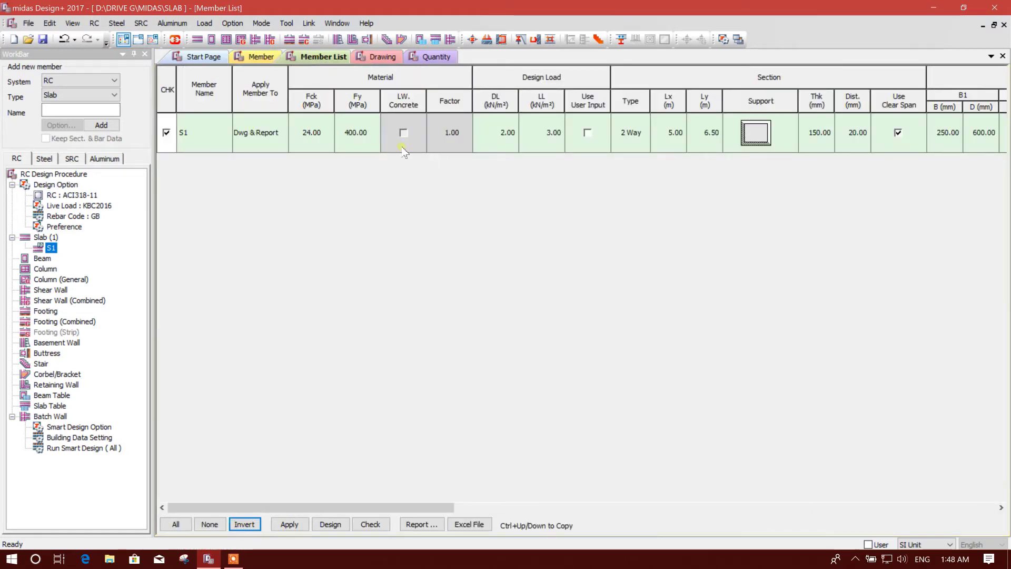
click(260, 57)
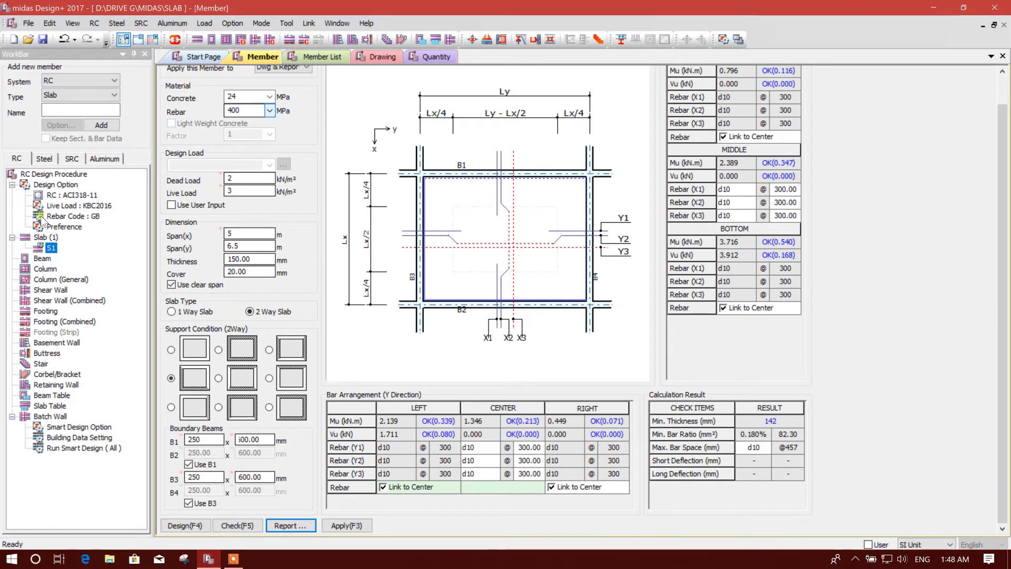
right_click(48, 251)
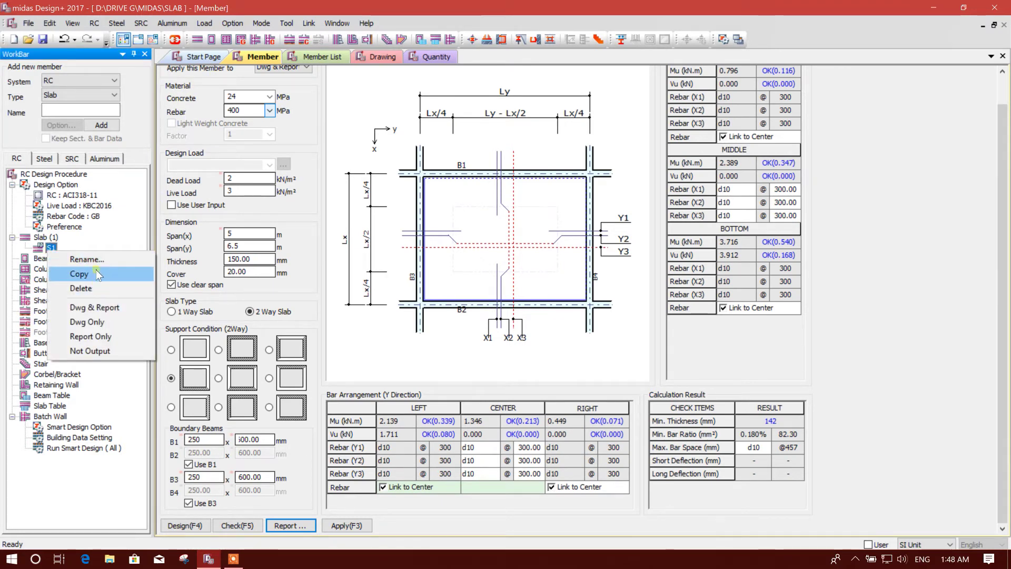
click(80, 289)
Add a second slab member to the slab group and rename it S2
right_click(47, 238)
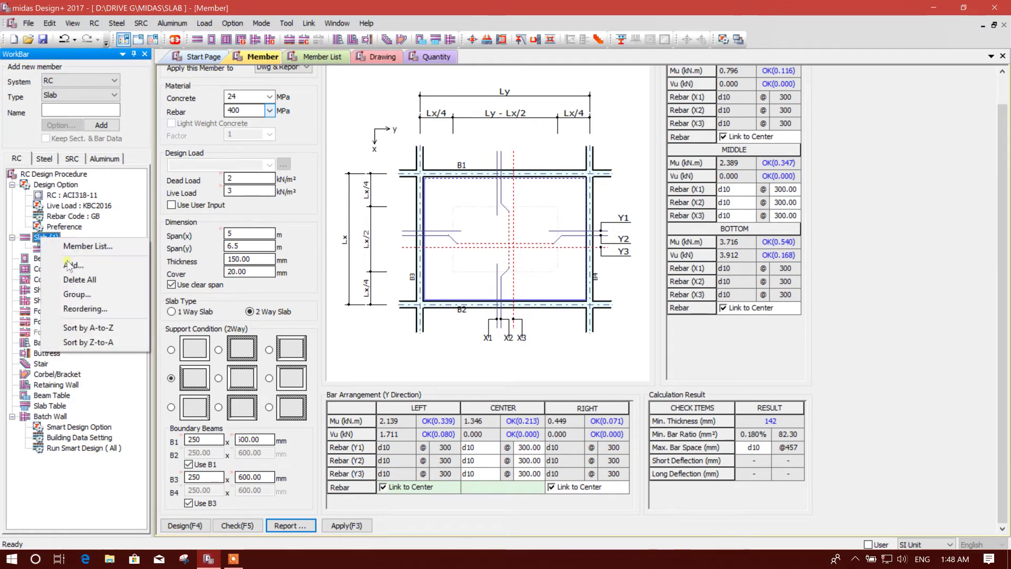
click(72, 265)
click(53, 258)
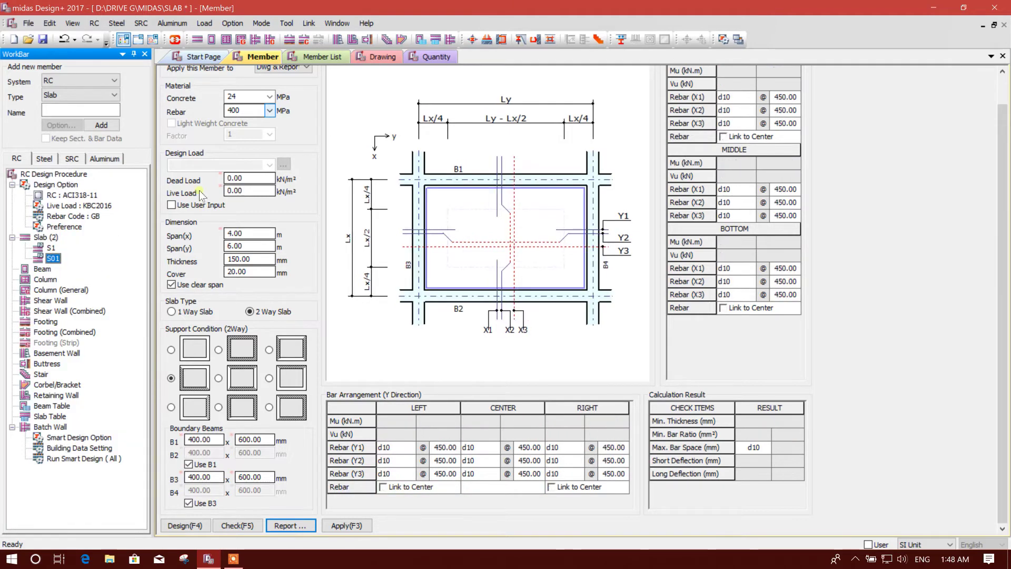
right_click(56, 255)
click(84, 265)
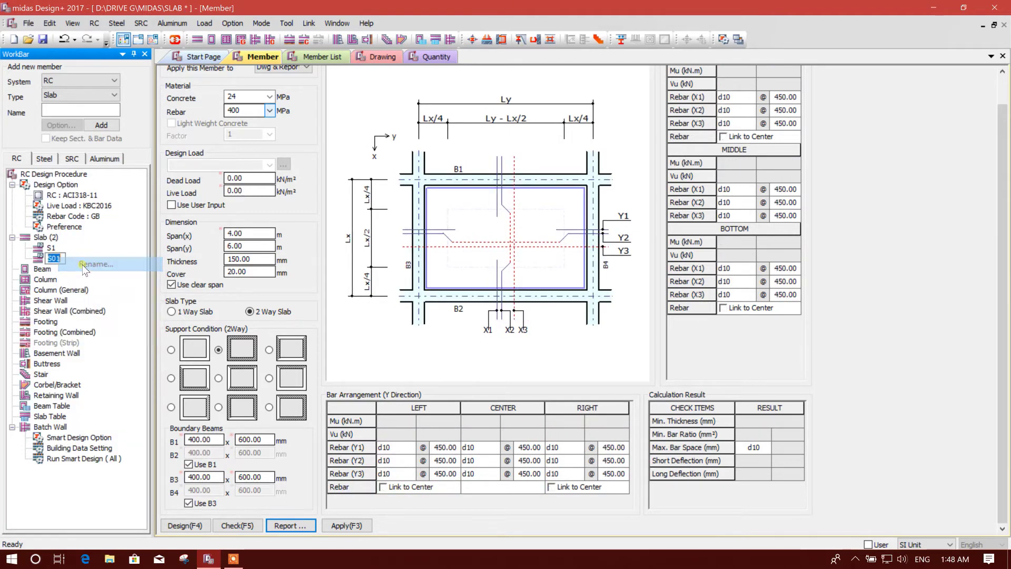
text(S1)
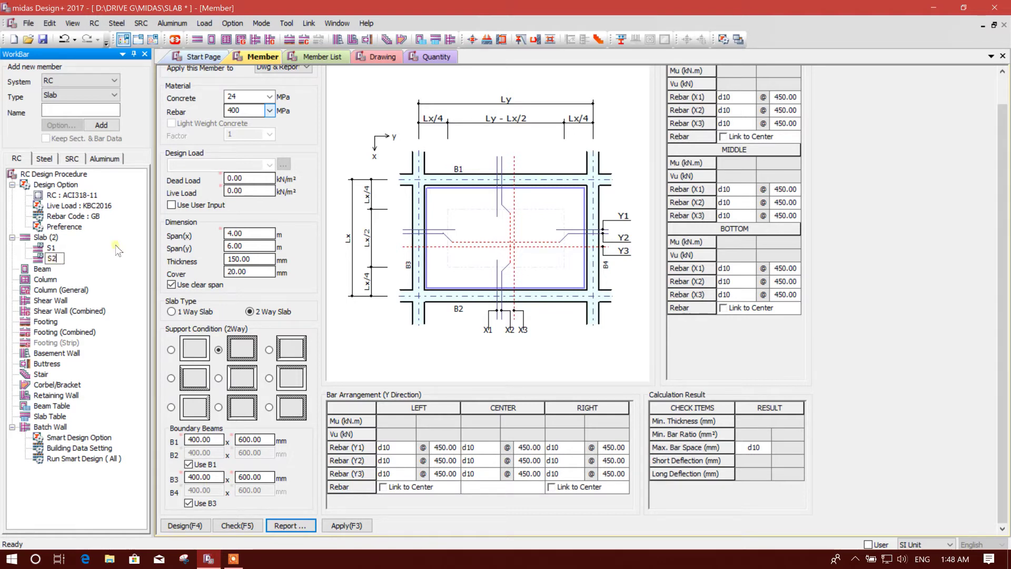
Set slab S2's dead load to 2 kN/m² and live load to 3 kN/m²
click(252, 233)
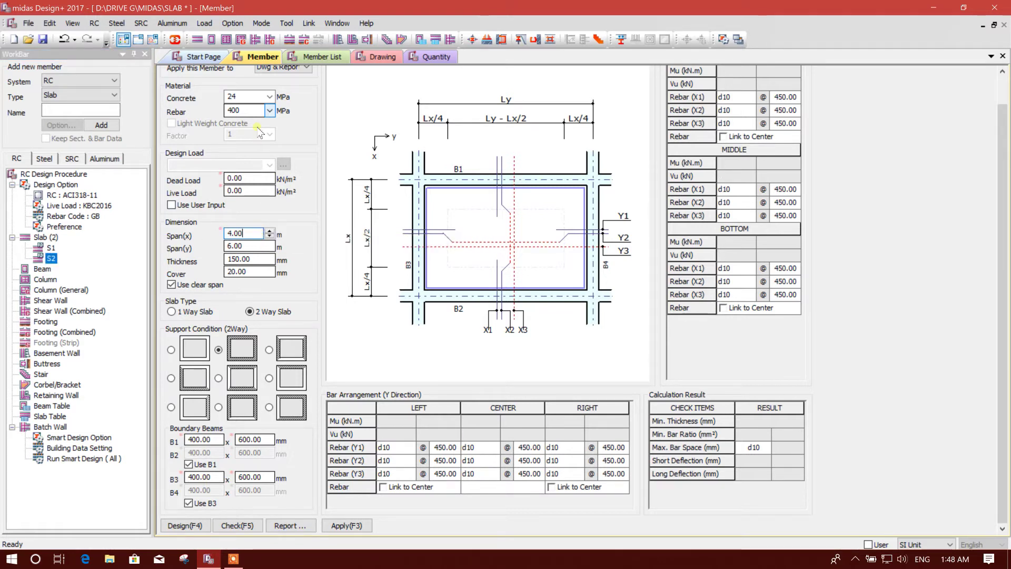
scroll(264, 190, up, 1)
click(244, 179)
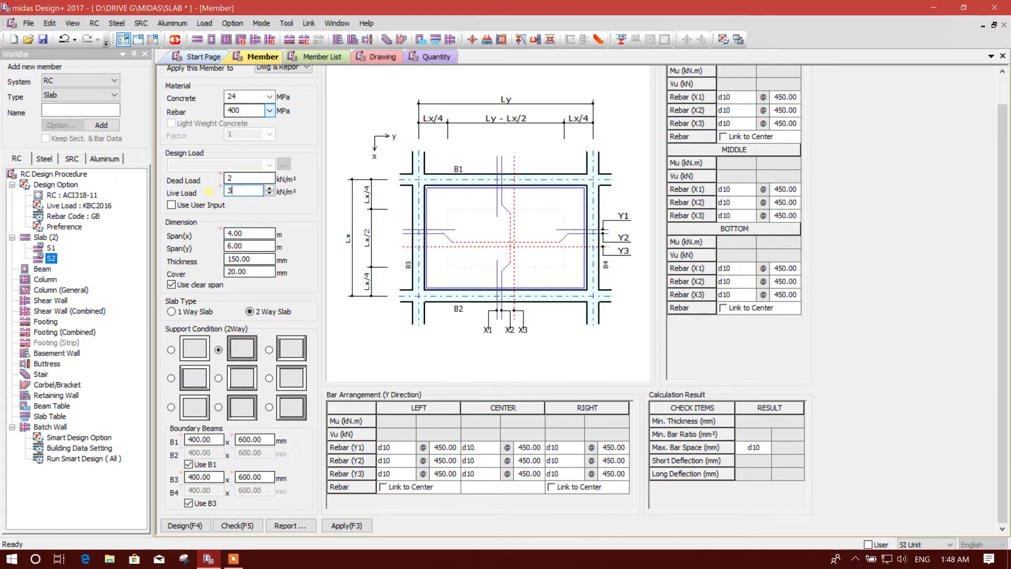
Set slab S2's spans to 6.5 m in x and 7.5 m in y, with a thickness of 175 mm
click(249, 233)
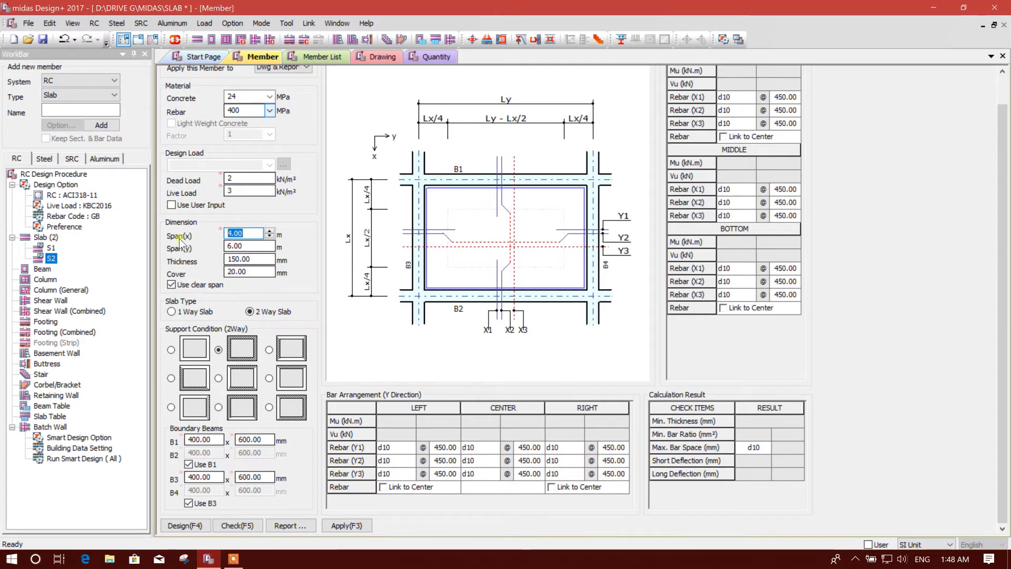
text(6.5)
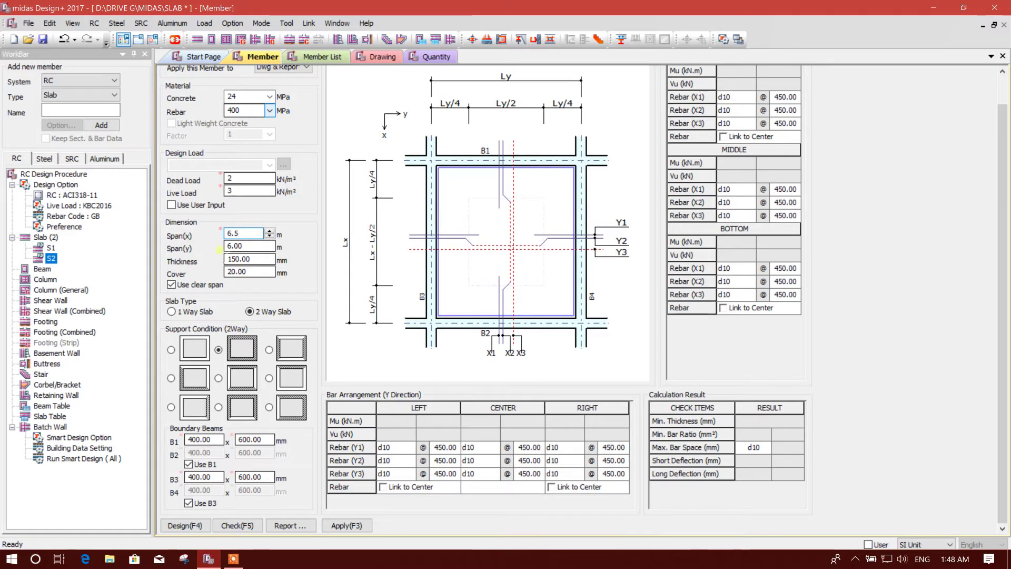
click(245, 246)
text(7.)
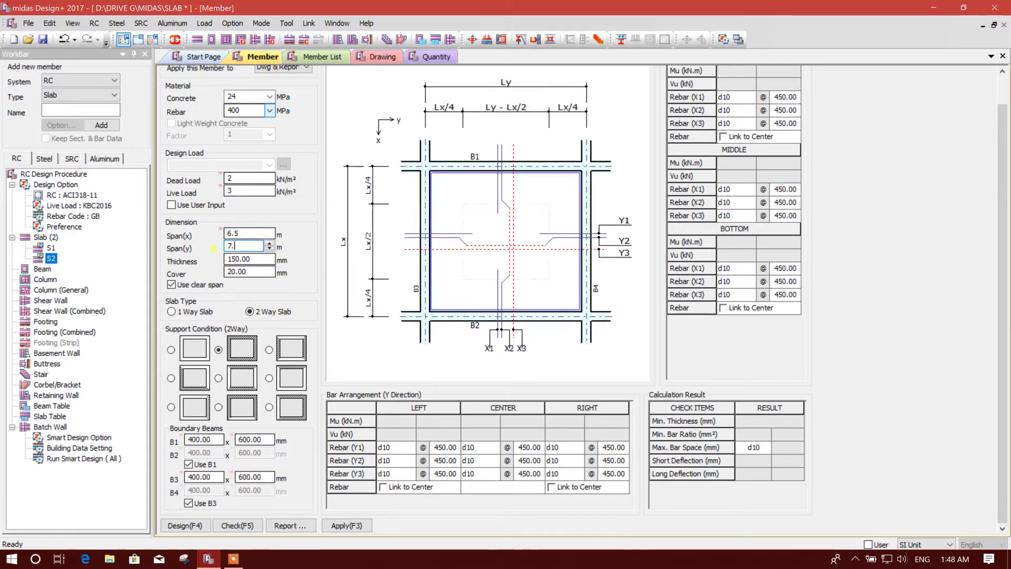
text(5)
key(Tab)
text(175)
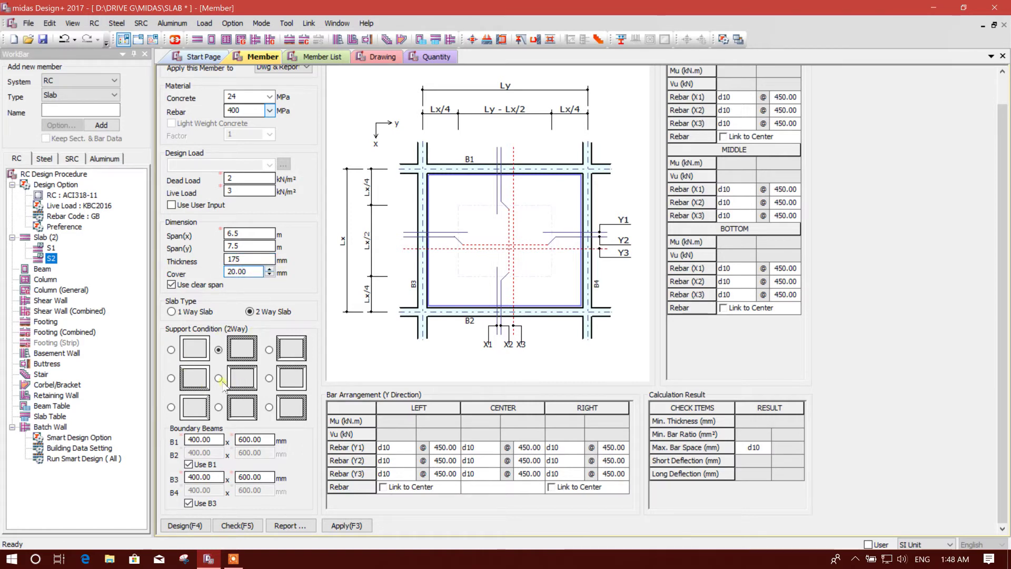
Give S2 the two-way support condition without continuous edges and set the widths of boundary beams B1 and B3 to 250 mm
click(171, 350)
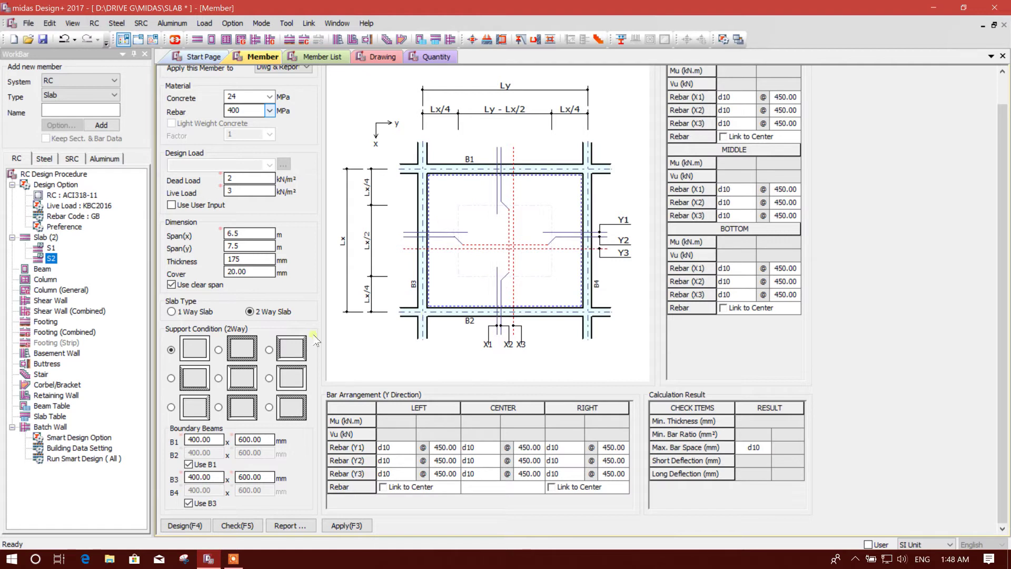
drag(213, 440, 166, 441)
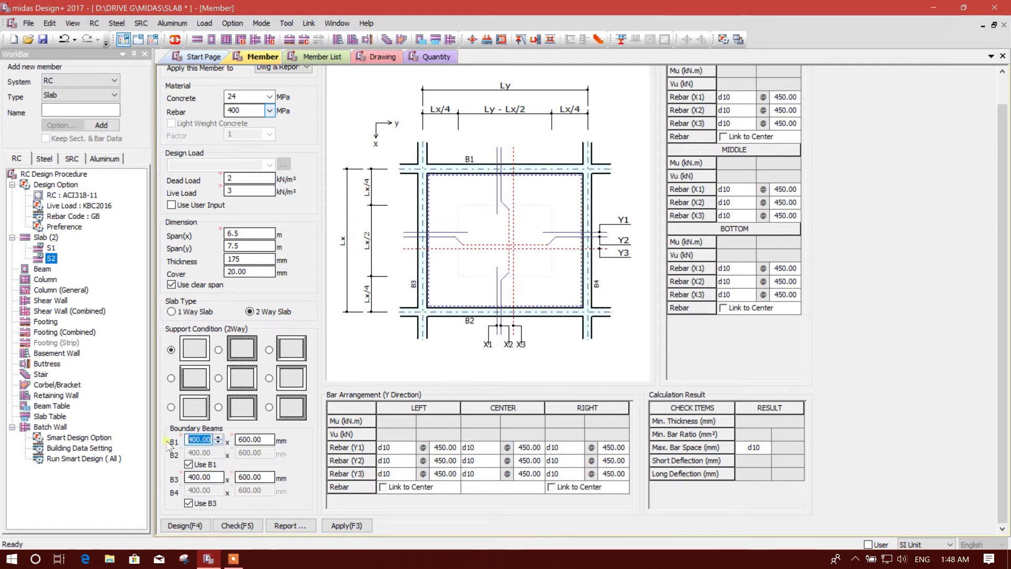
text(250)
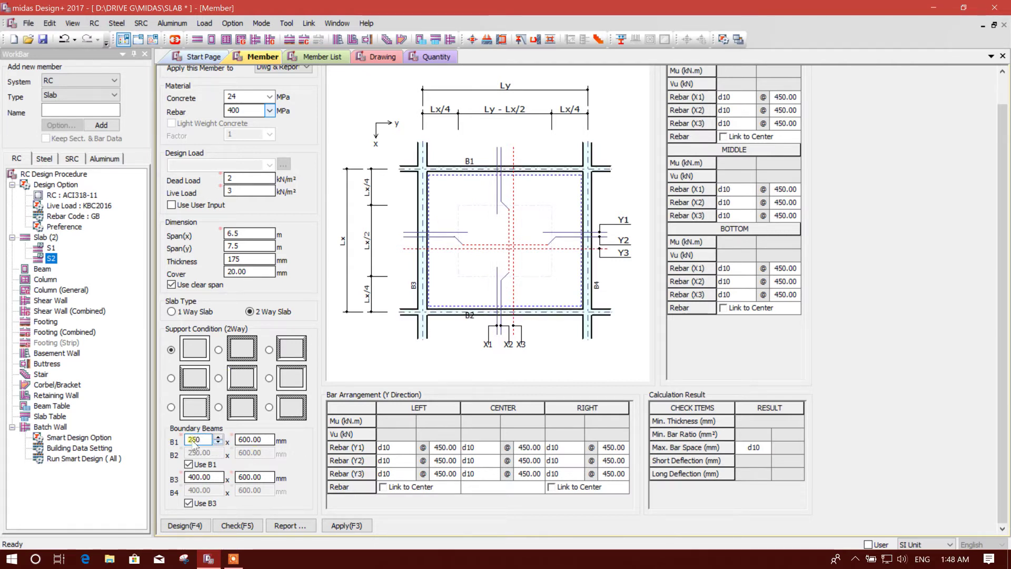
click(262, 439)
click(207, 477)
double_click(208, 476)
text(250)
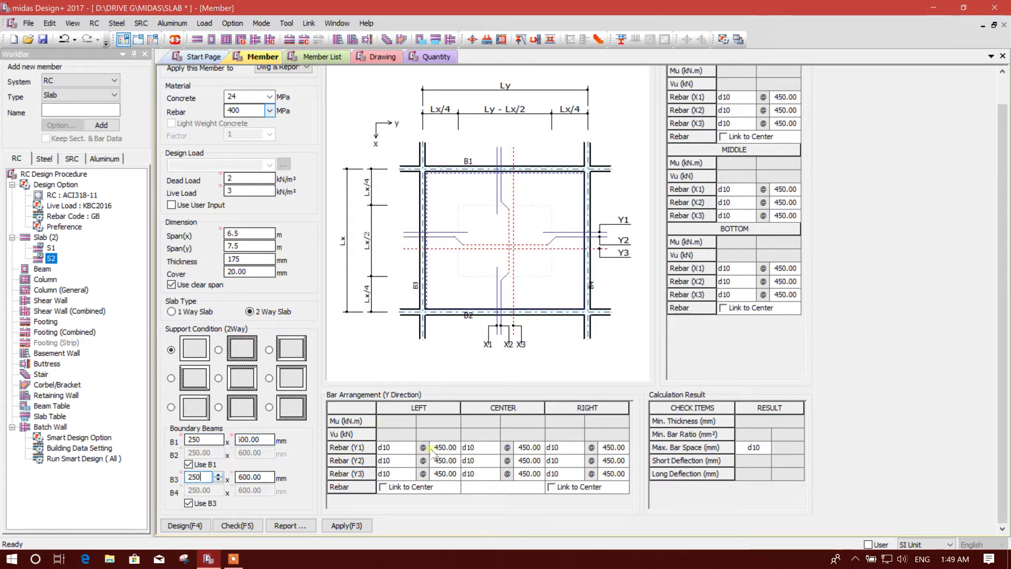
Link the Y-direction left and right rebar to the centre and set centre bars Y1, Y2 and Y3 to 300 mm spacing
click(384, 487)
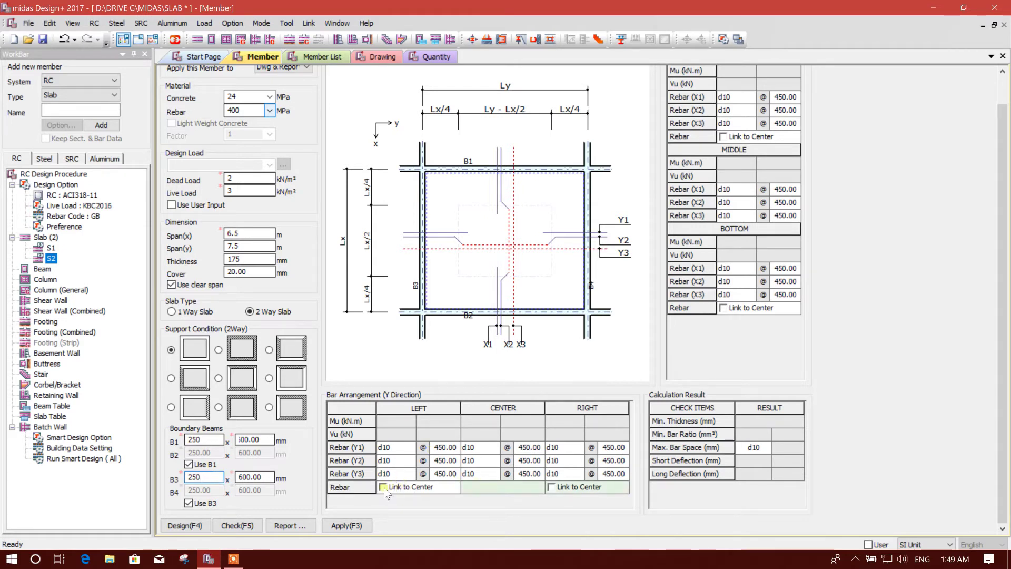
click(550, 486)
click(528, 447)
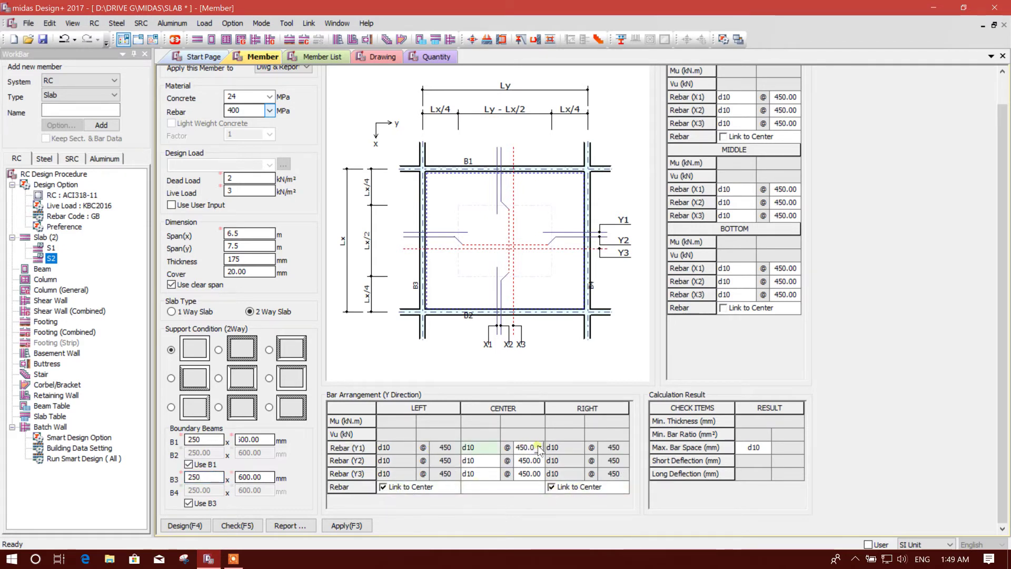
click(538, 447)
click(527, 469)
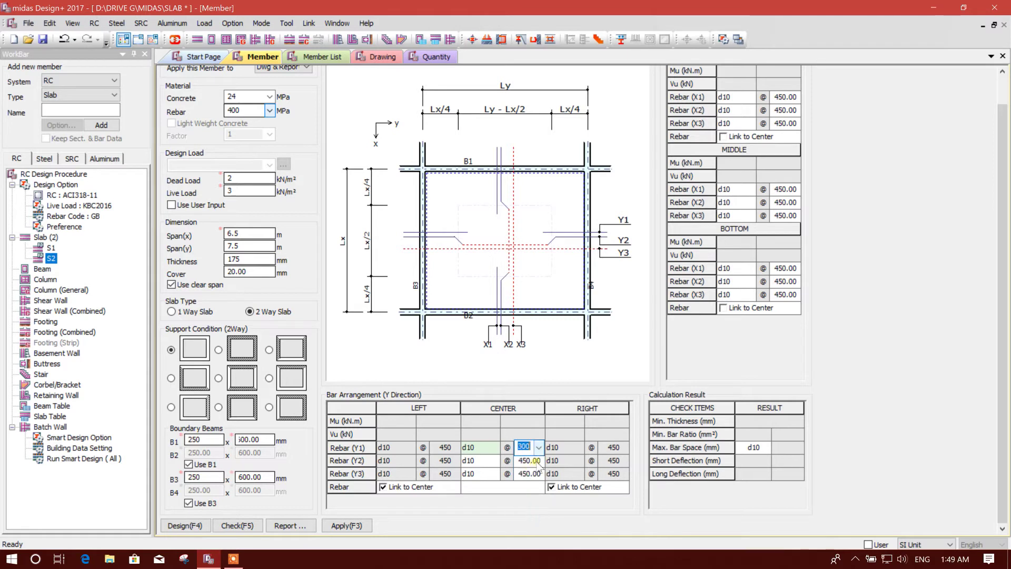
click(528, 460)
click(538, 460)
click(531, 482)
click(535, 474)
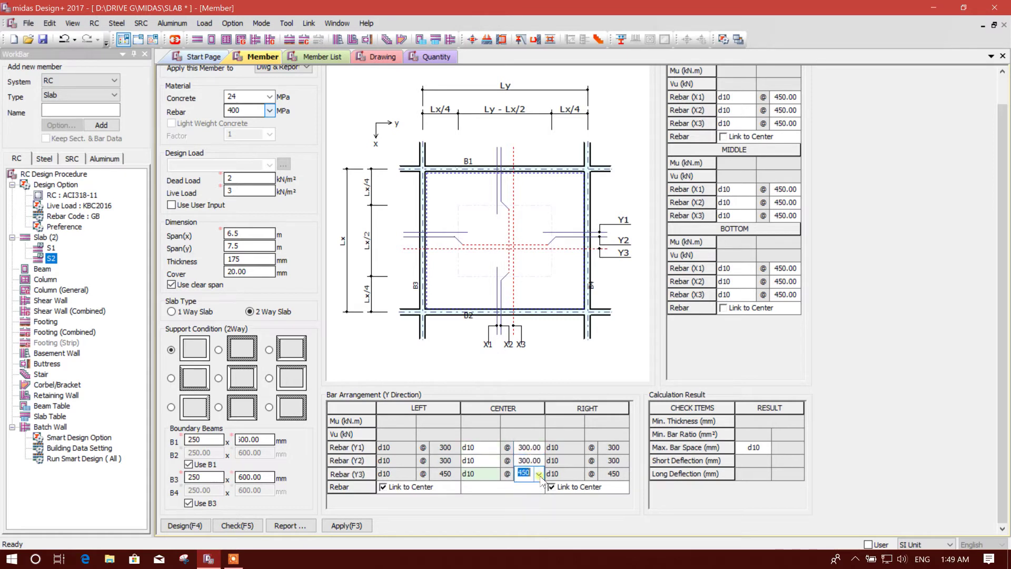
click(538, 473)
click(529, 496)
Link slab S2's X-direction top and bottom rebar to the centre
click(794, 98)
click(724, 136)
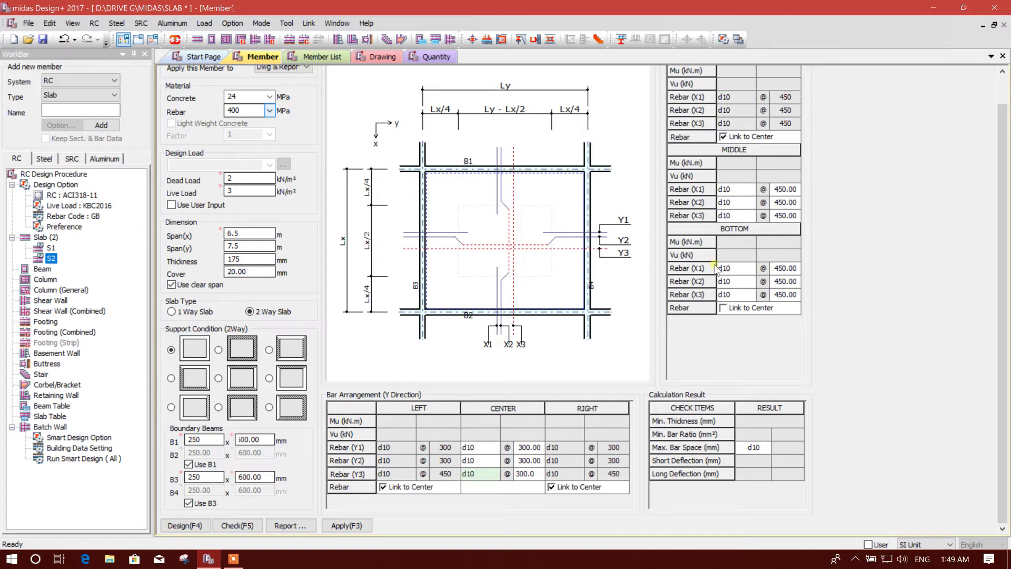
click(723, 309)
Set the X-direction middle bars X1, X2 and X3 to 300 mm spacing and run the check for slab S2
click(787, 189)
click(795, 190)
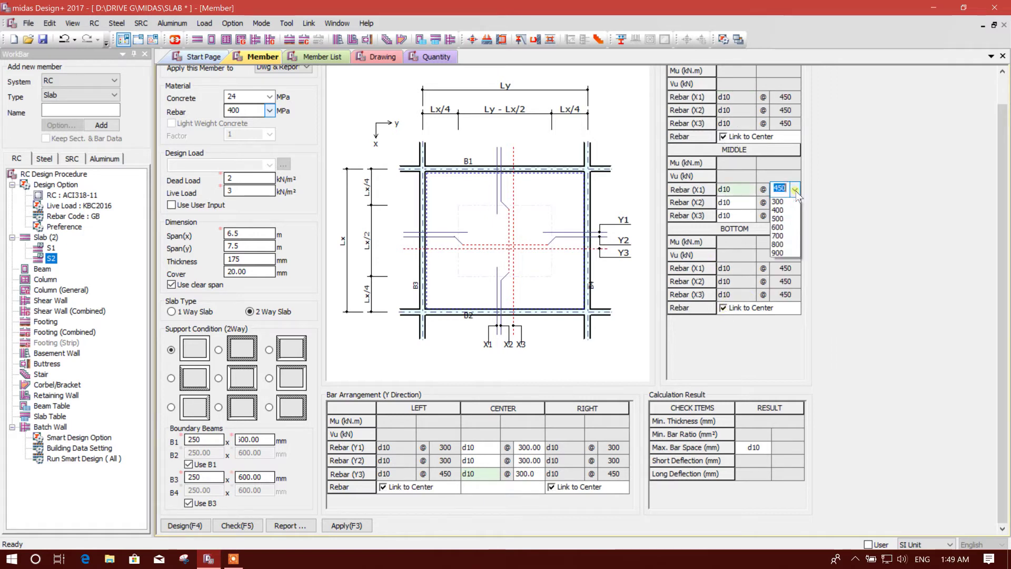
click(784, 211)
click(795, 204)
click(795, 203)
click(784, 222)
click(787, 216)
click(795, 217)
click(785, 235)
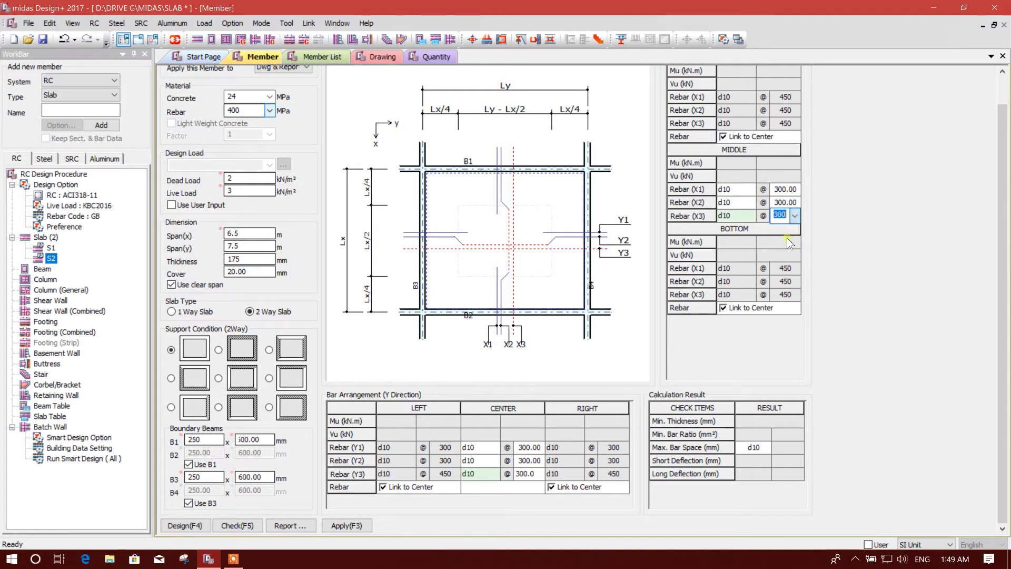
click(252, 528)
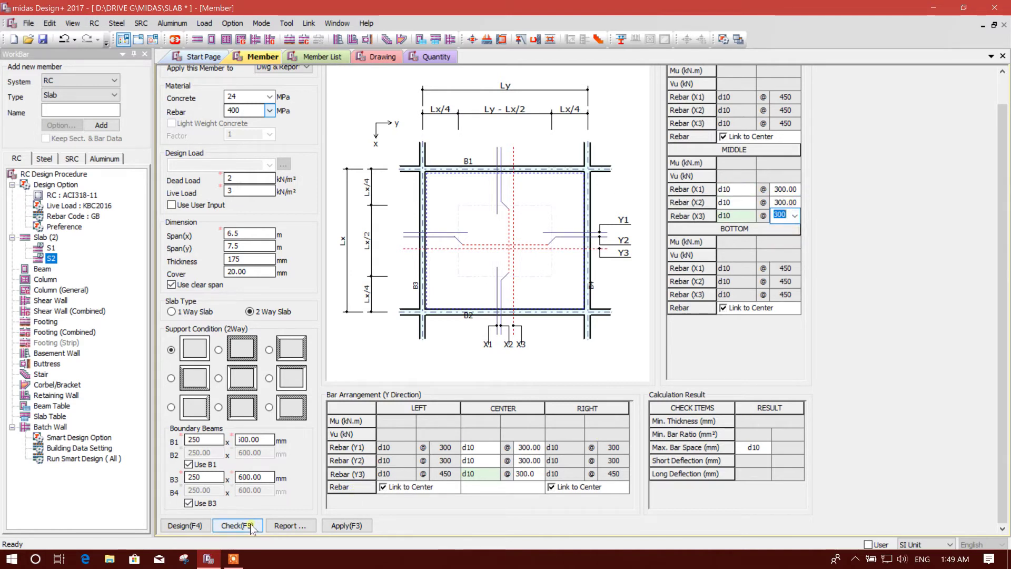
click(251, 526)
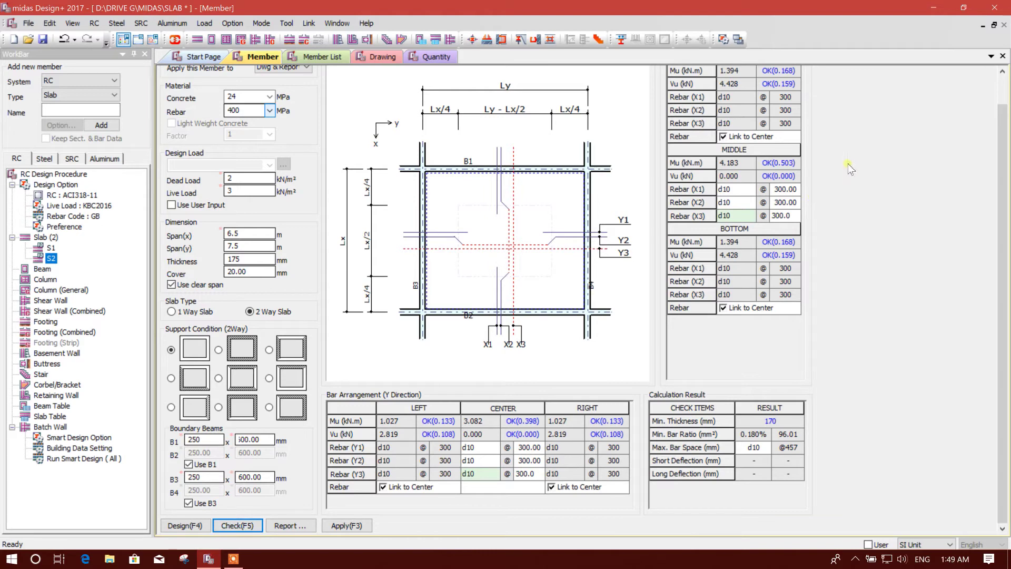
Select both slabs S1 and S2 in the member list, check them together and review their member forces and rebar
click(305, 55)
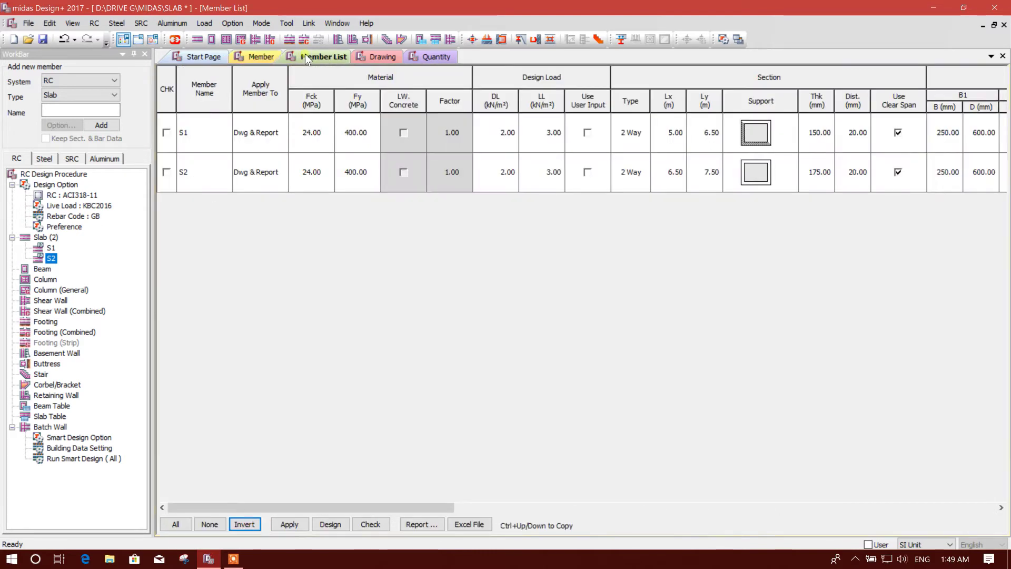
click(172, 133)
click(166, 133)
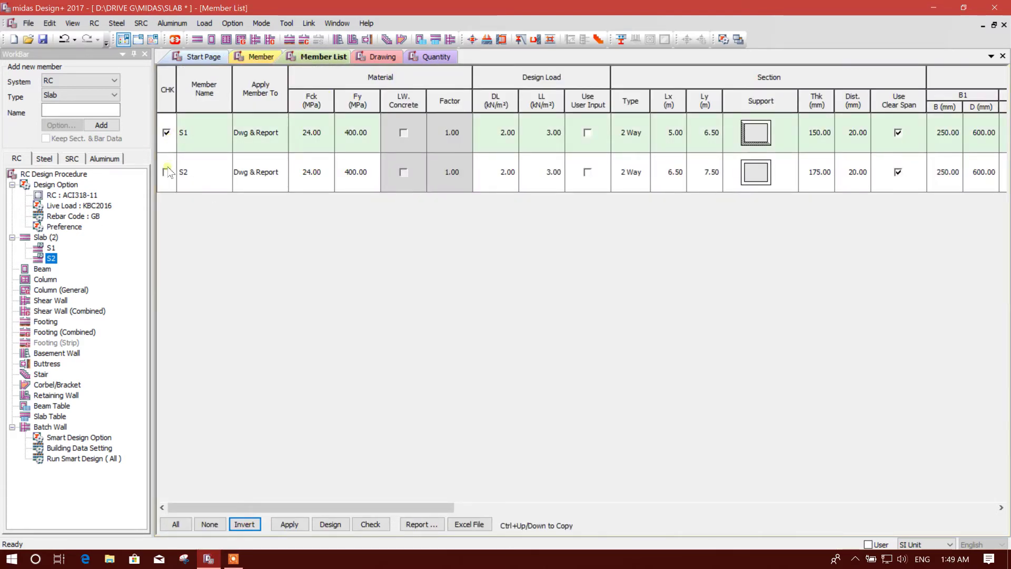
click(167, 172)
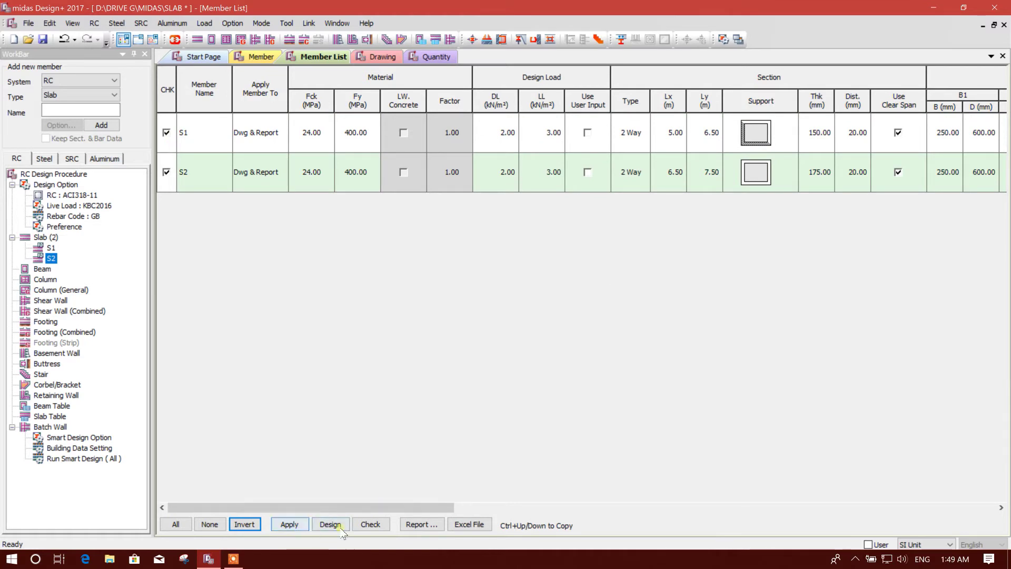
click(371, 524)
drag(445, 507, 305, 485)
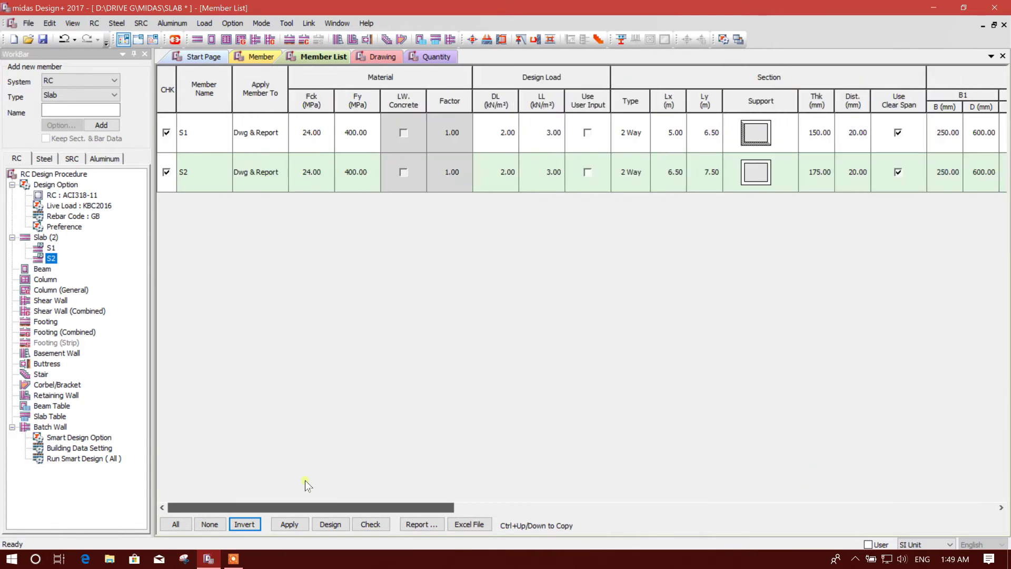
drag(419, 508, 732, 508)
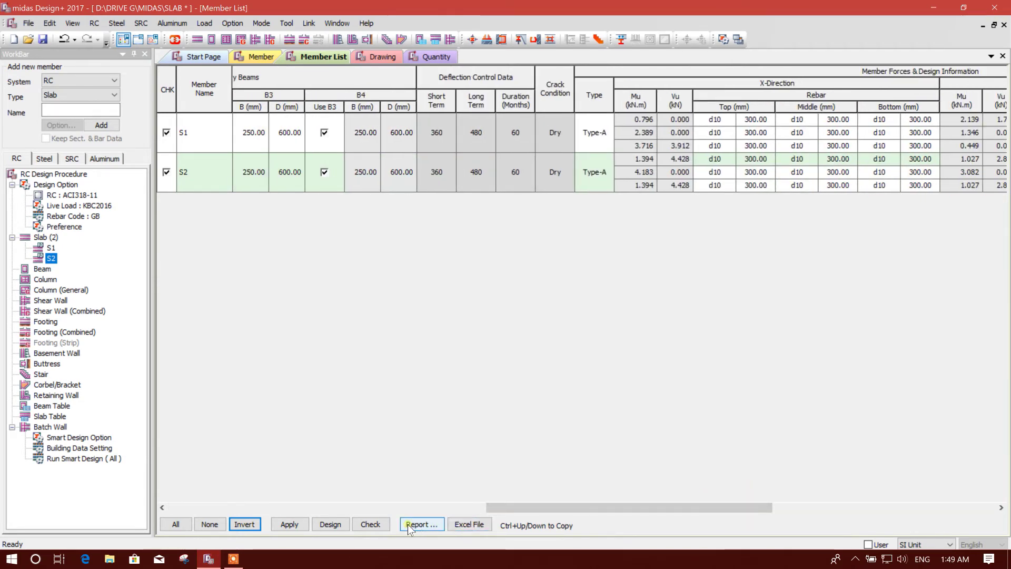
Create the RC slab drawing and look over its Type A and Type B reinforcement layouts
click(376, 57)
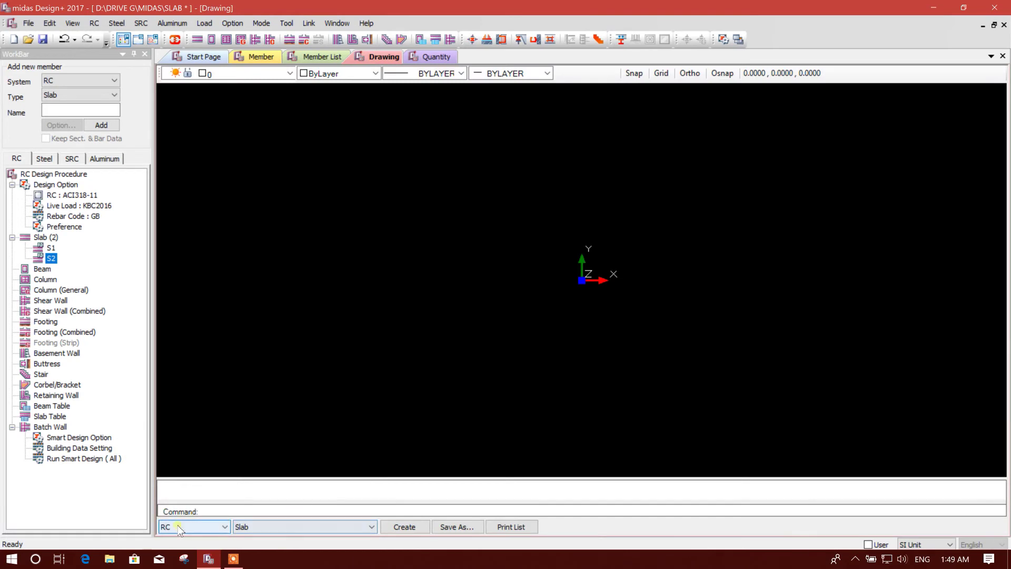
click(279, 526)
click(263, 402)
click(413, 528)
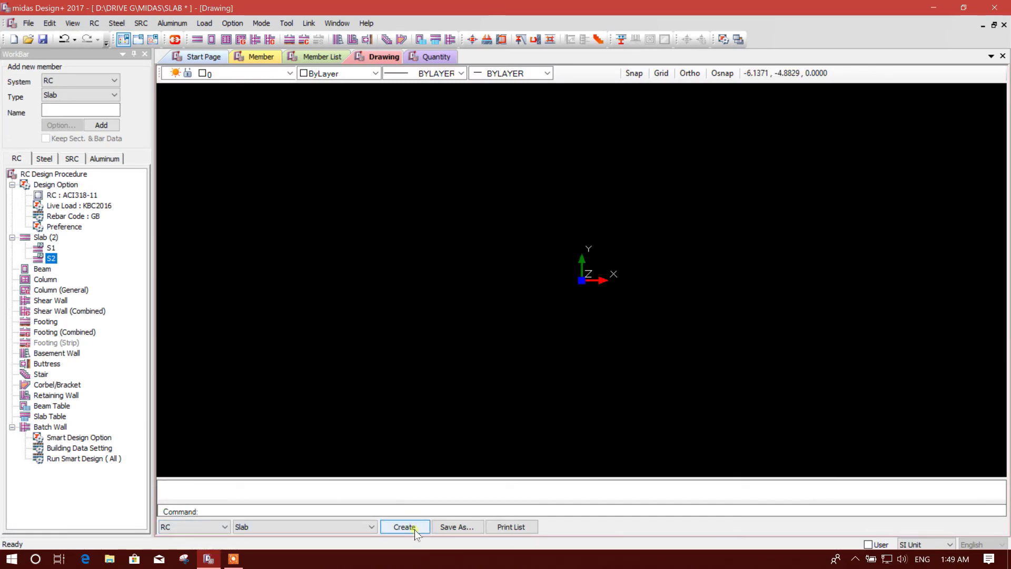
scroll(611, 271, up, 5)
scroll(618, 277, down, 1)
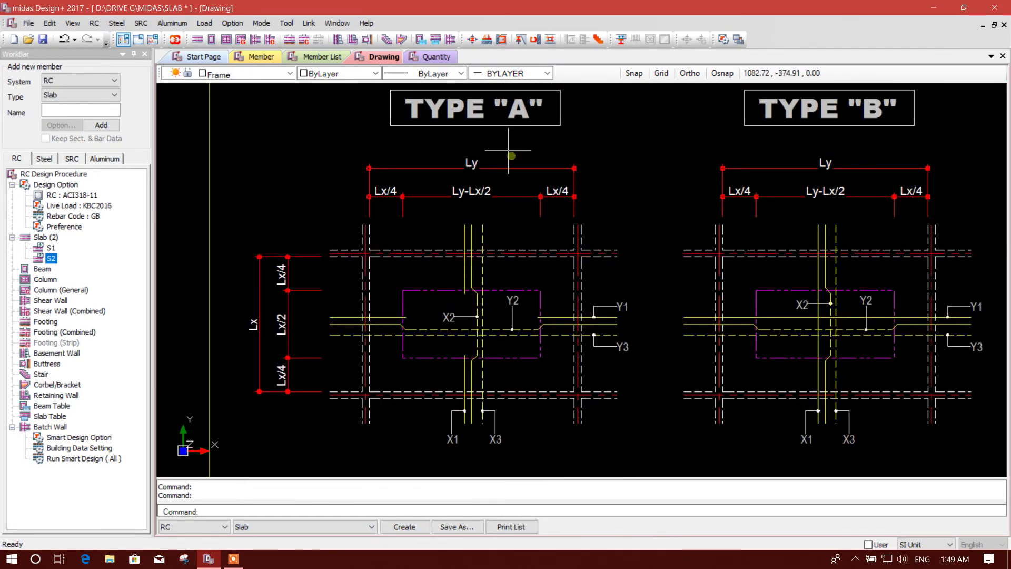
scroll(500, 232, down, 3)
scroll(469, 277, up, 2)
scroll(469, 277, down, 4)
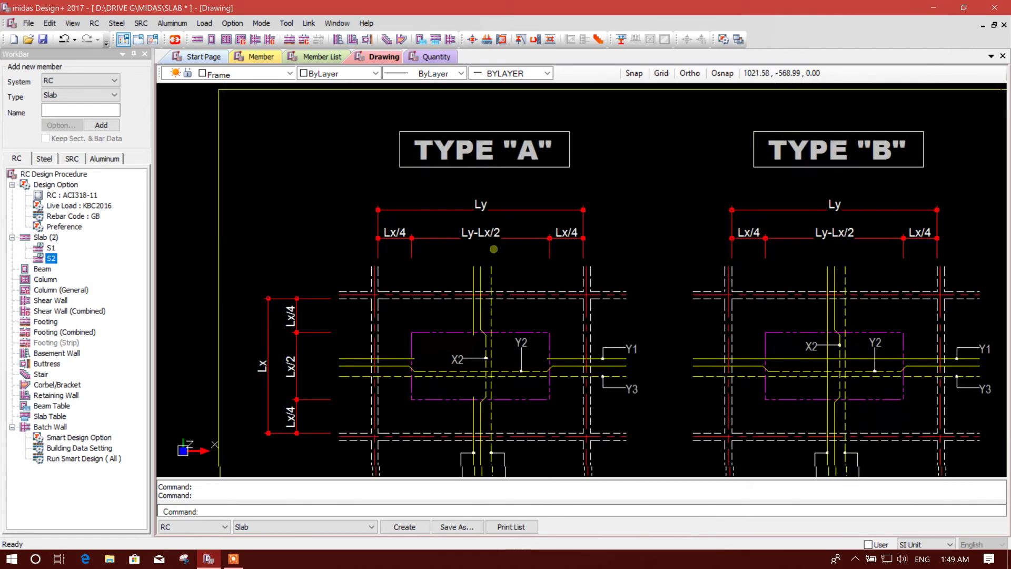
Examine the Type A to Type E reinforcement layouts in the RC slab list drawing
scroll(493, 328, up, 4)
middle_drag(491, 253, 497, 323)
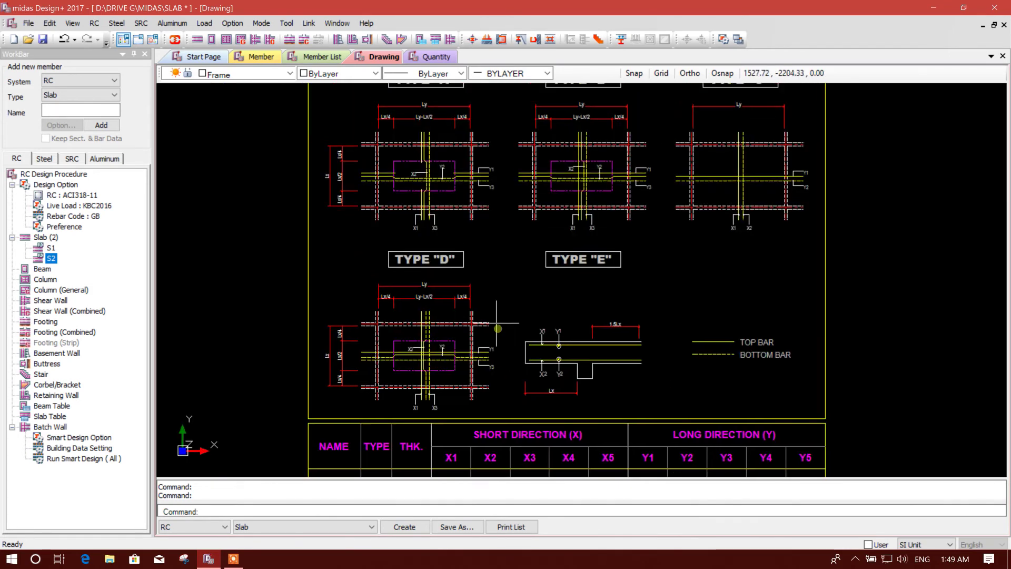
middle_drag(531, 231, 499, 314)
scroll(400, 166, down, 1)
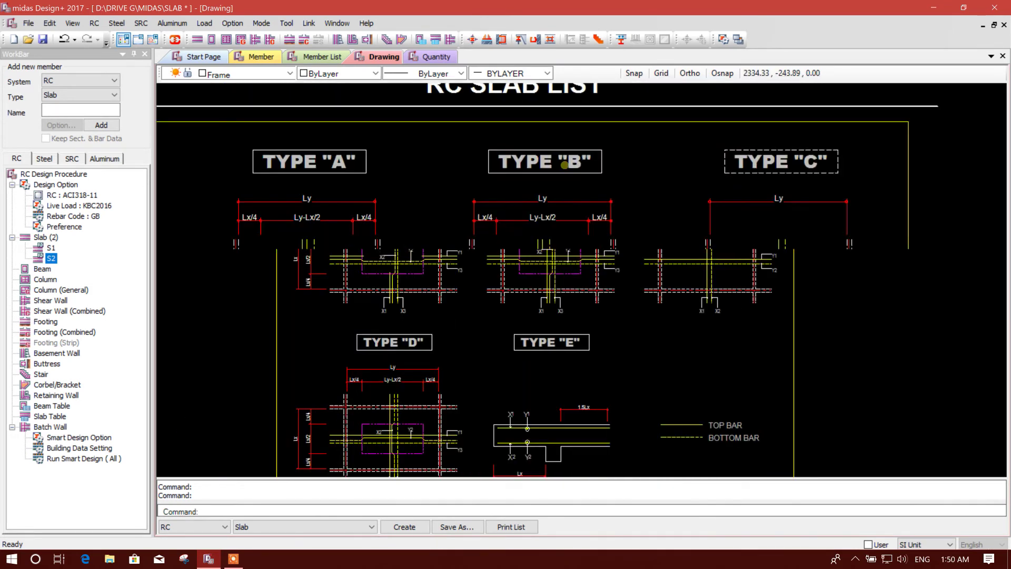
scroll(406, 166, up, 2)
scroll(675, 241, down, 3)
scroll(683, 232, up, 6)
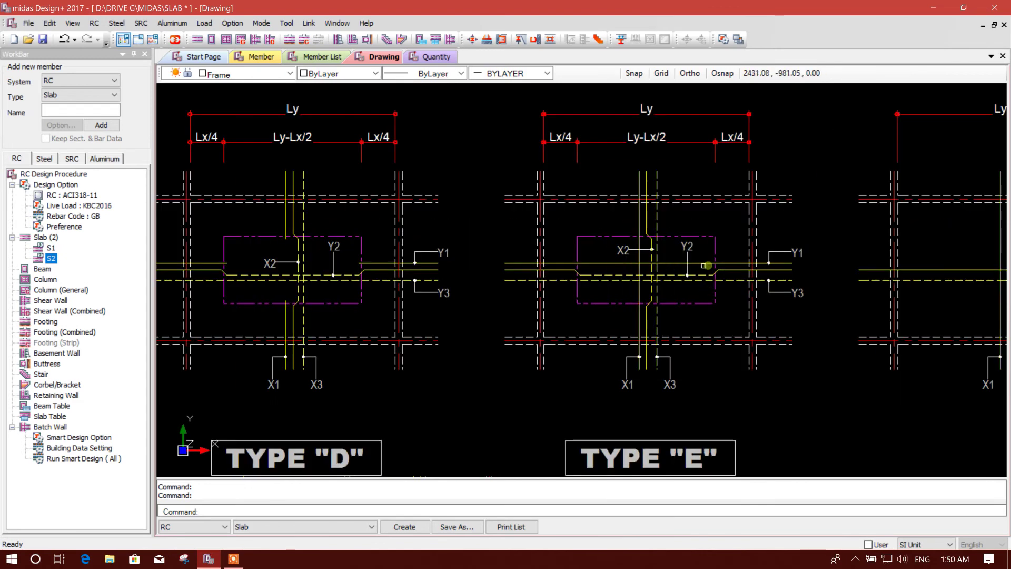
scroll(578, 263, down, 4)
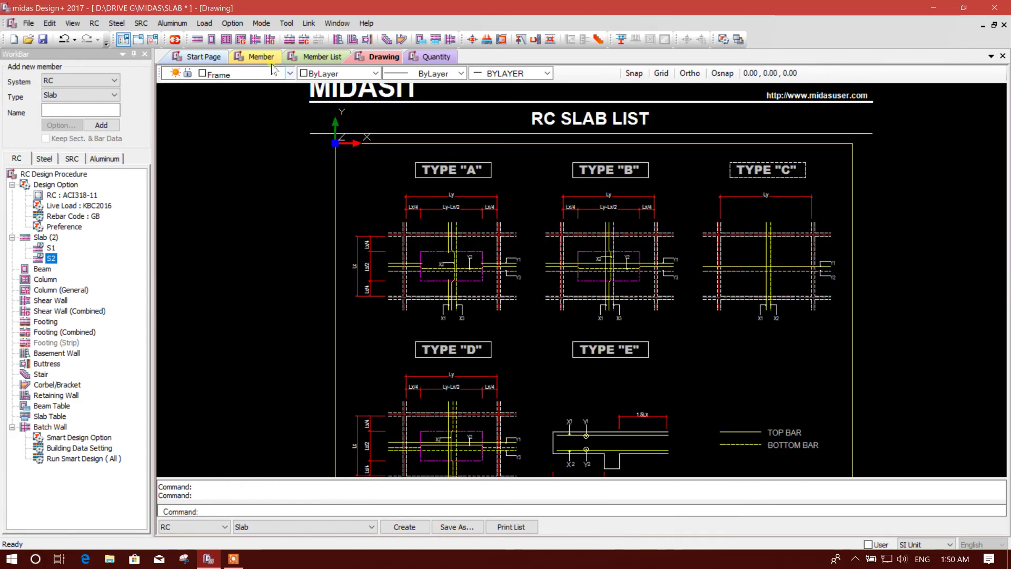
Compare the bar arrangement type options in slab S2's member settings with the reinforcement layouts in the slab drawing
click(253, 56)
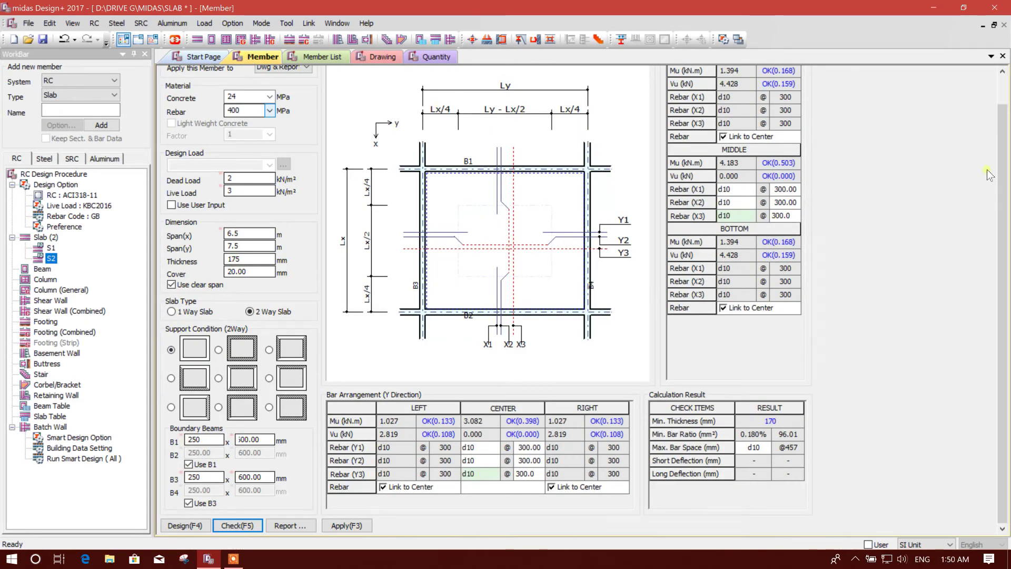
scroll(990, 174, up, 1)
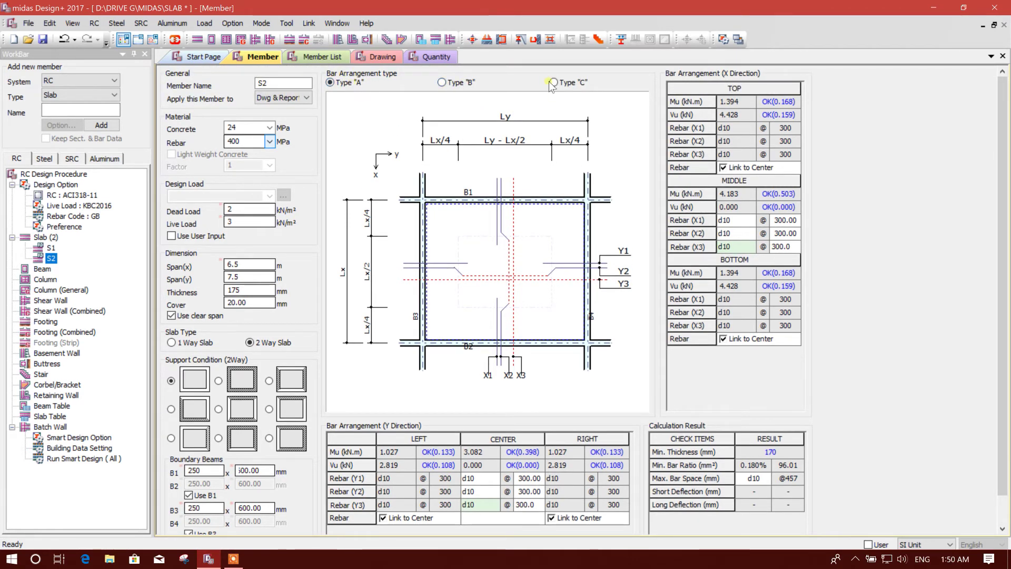
click(369, 57)
scroll(489, 282, up, 2)
scroll(491, 282, up, 4)
mouse_move(567, 284)
middle_down()
mouse_move(574, 296)
mouse_move(664, 299)
mouse_move(716, 281)
middle_up()
scroll(692, 309, down, 2)
scroll(519, 280, up, 4)
middle_drag(567, 302, 573, 325)
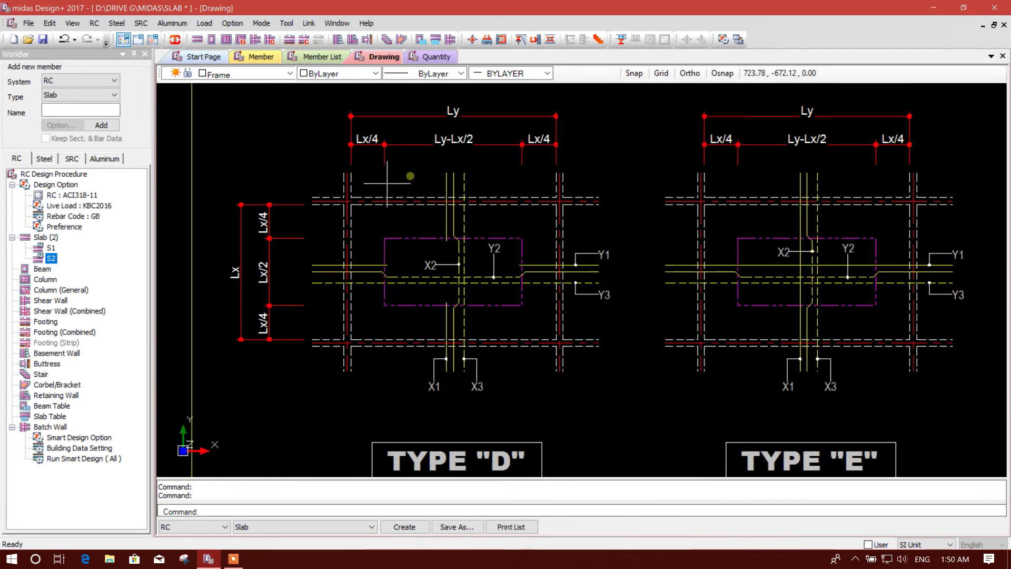
scroll(432, 242, down, 3)
scroll(468, 311, up, 3)
middle_drag(479, 275, 474, 199)
scroll(505, 242, down, 2)
middle_drag(523, 289, 524, 225)
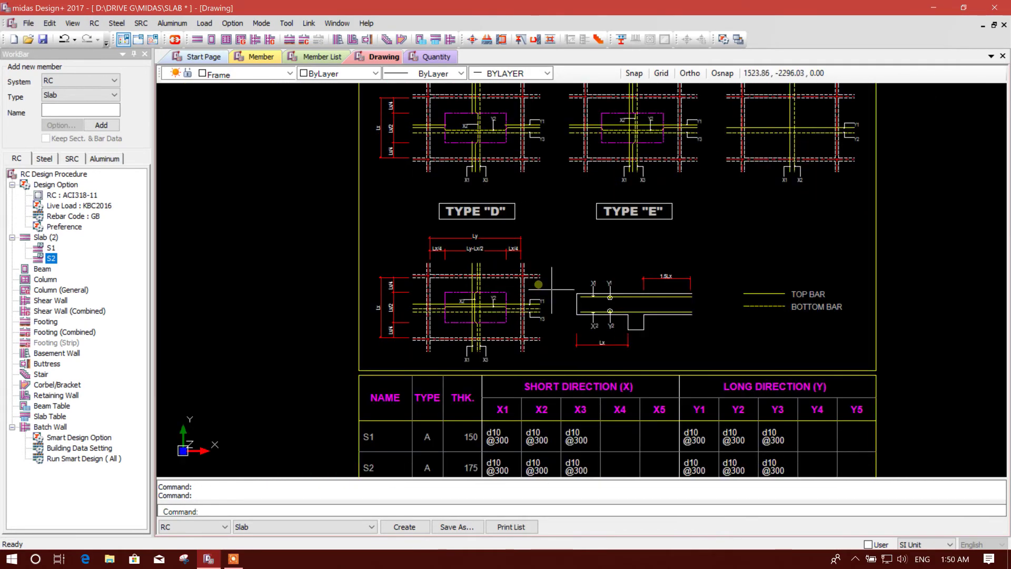
Examine the Type D plan, the Type E section and the S1 and S2 rows of the slab schedule
scroll(490, 295, up, 3)
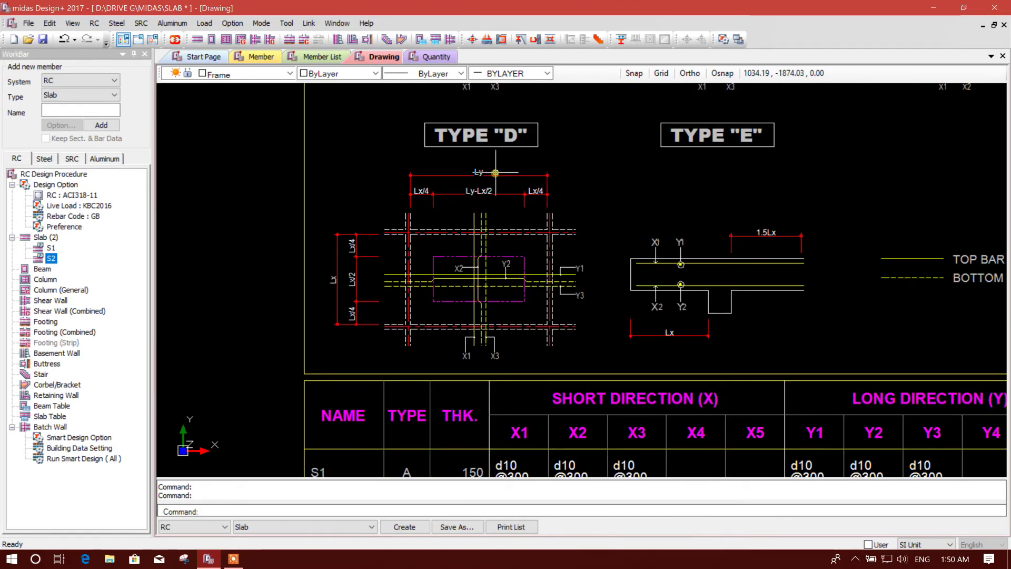
scroll(518, 262, down, 3)
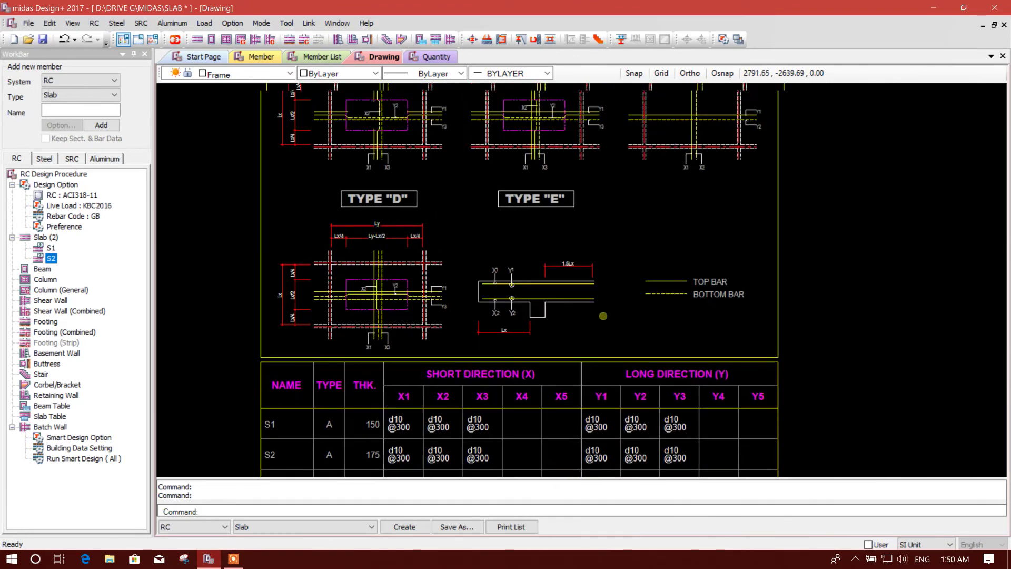
scroll(543, 314, up, 2)
scroll(534, 293, up, 2)
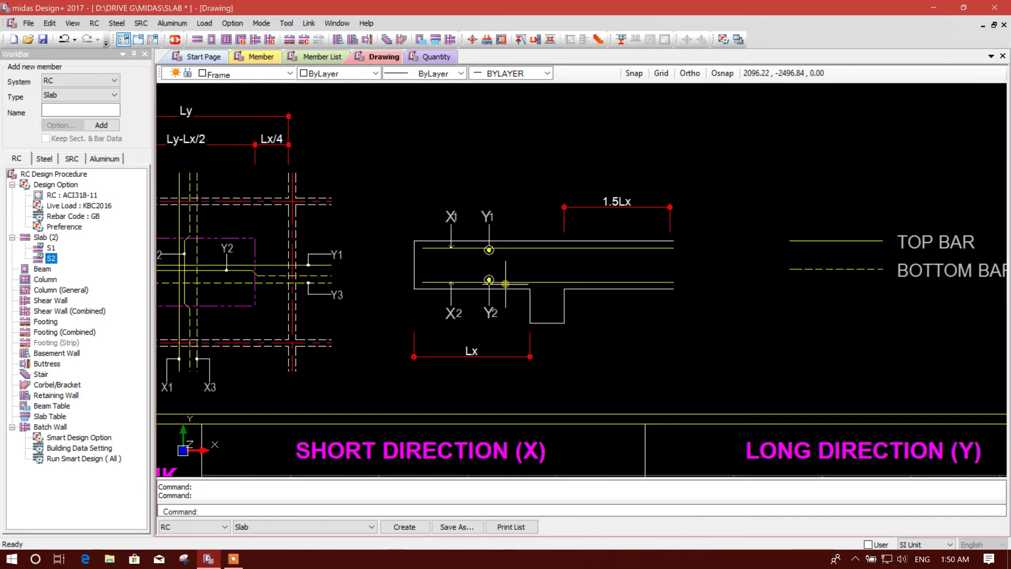
scroll(505, 283, down, 2)
scroll(485, 313, down, 3)
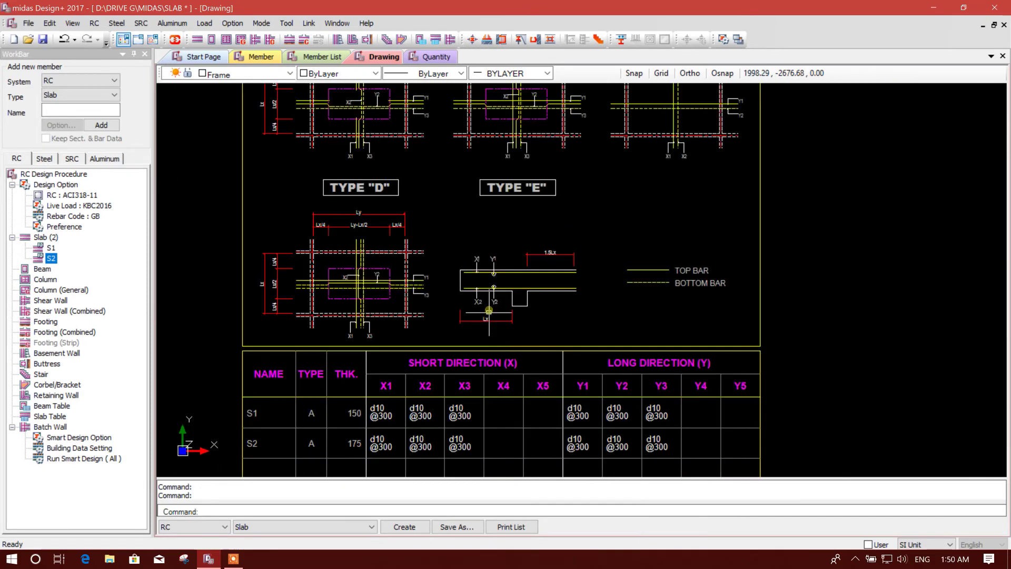
middle_drag(495, 329, 499, 293)
scroll(422, 332, up, 2)
scroll(348, 342, down, 1)
middle_drag(356, 343, 369, 327)
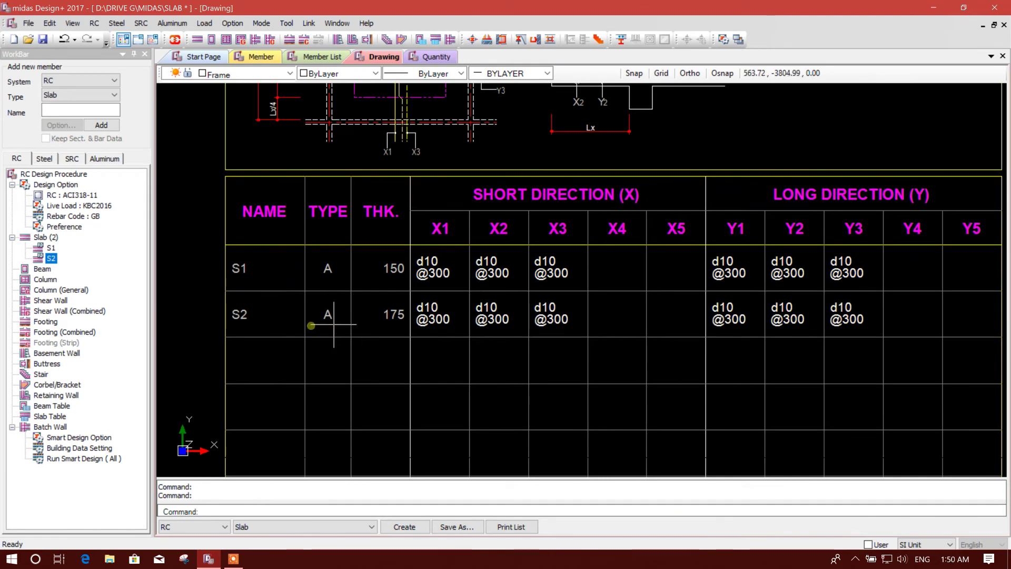
scroll(332, 304, down, 3)
middle_drag(409, 289, 431, 370)
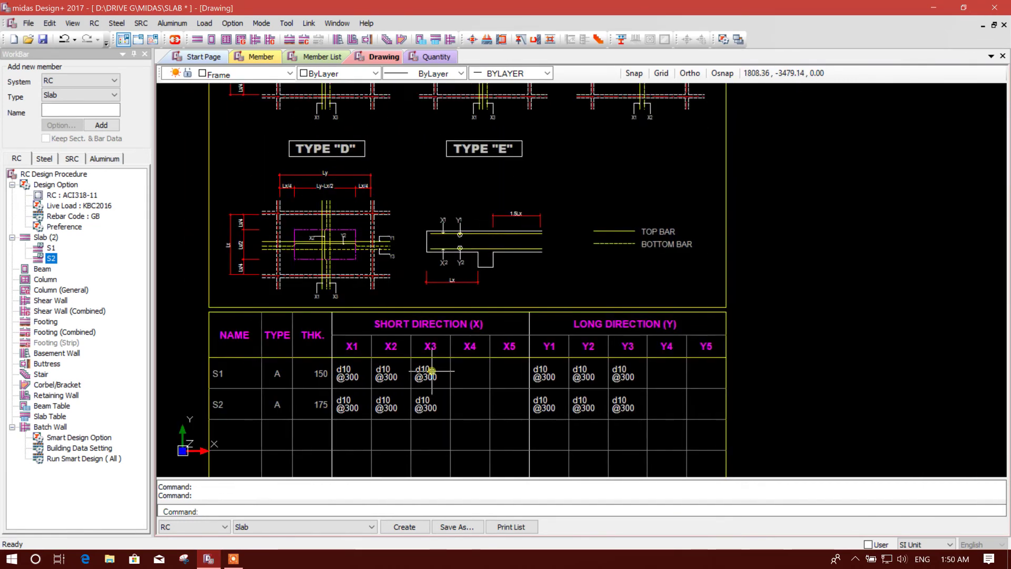
Match the bar labels in the Type A layout with the X and Y reinforcement columns for S1 and S2
scroll(431, 370, down, 2)
scroll(358, 136, up, 2)
scroll(358, 136, up, 2)
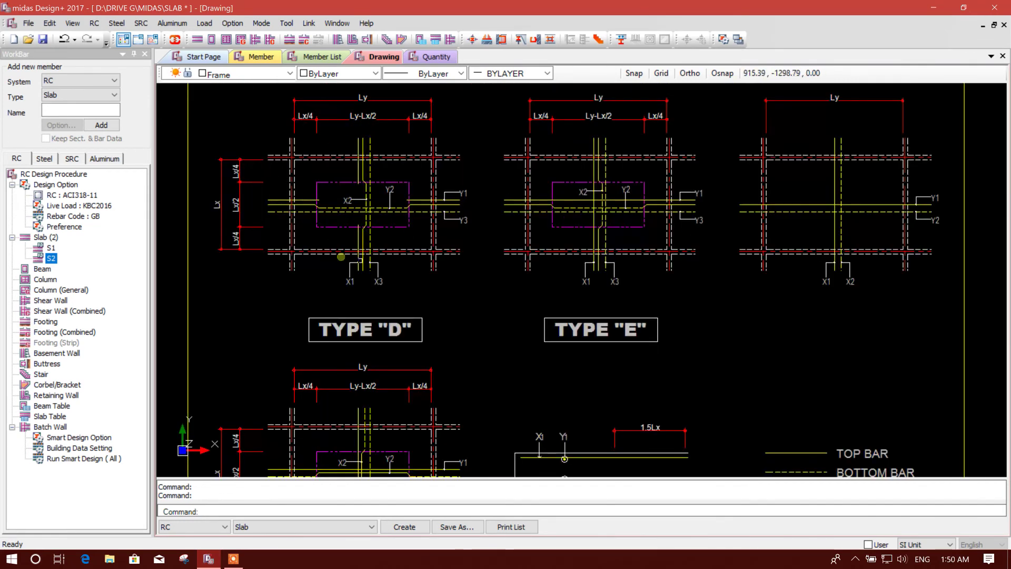
scroll(369, 207, up, 4)
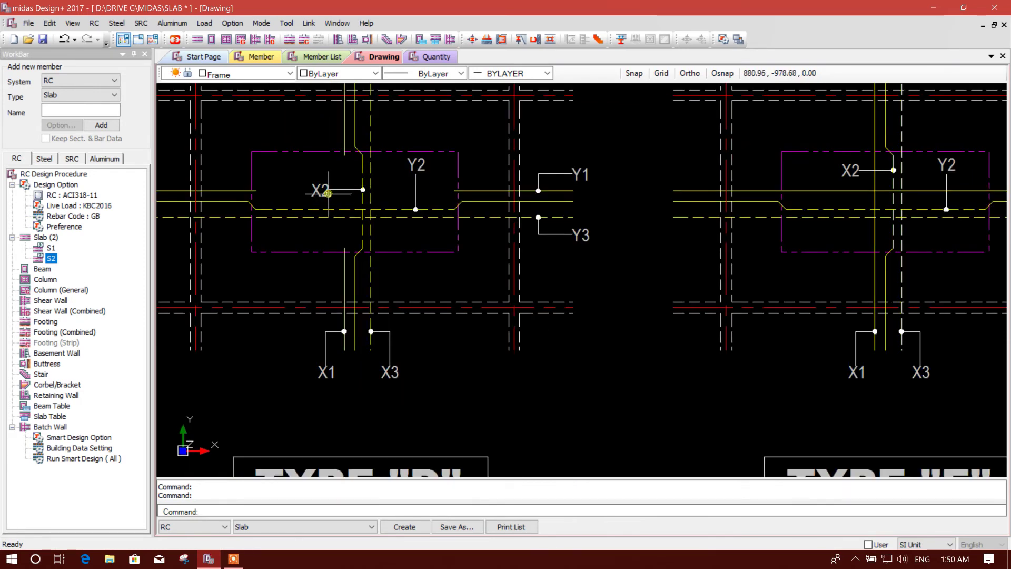
scroll(384, 342, down, 2)
middle_drag(502, 295, 534, 260)
middle_drag(315, 287, 348, 254)
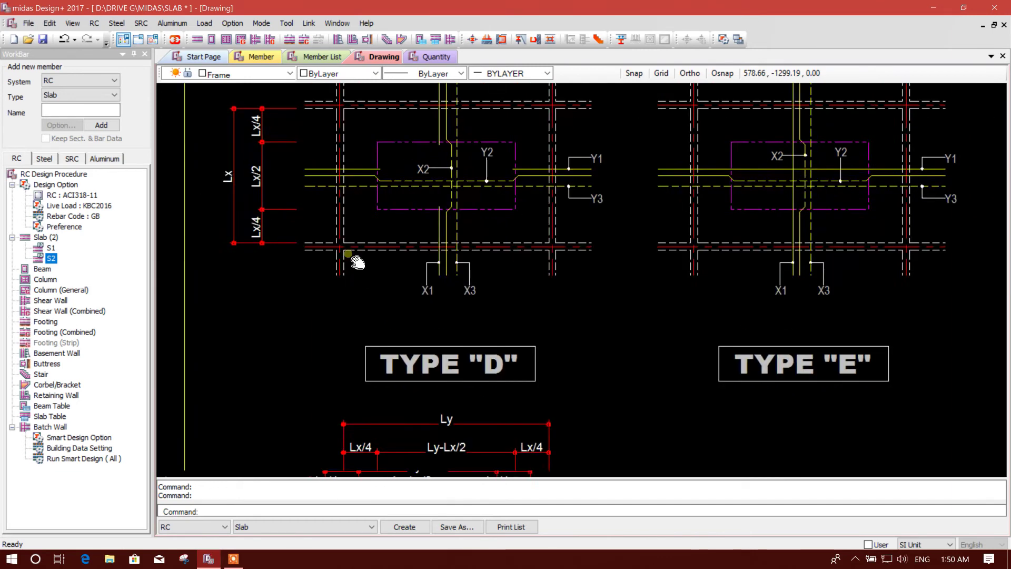
scroll(458, 169, down, 4)
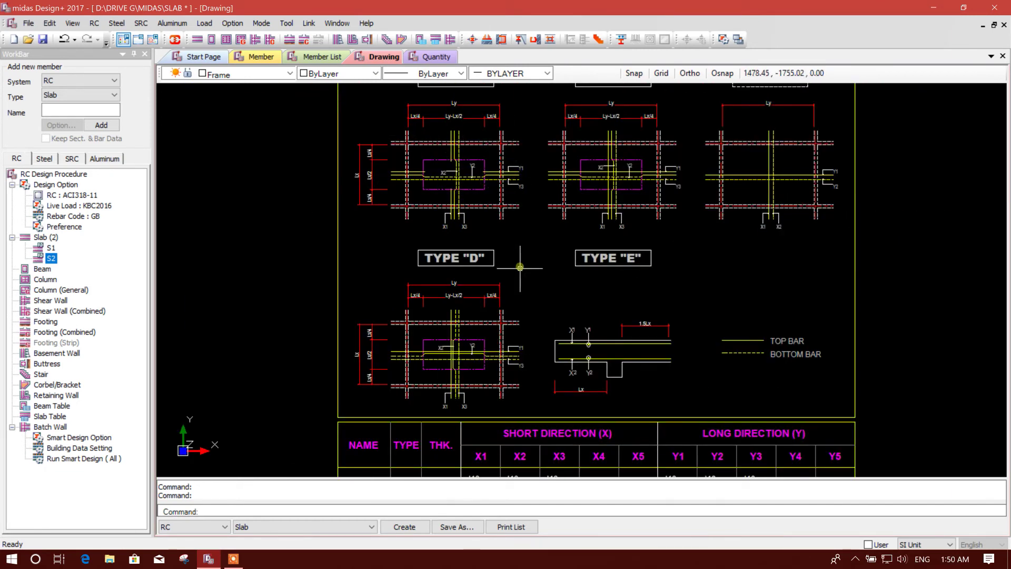
middle_drag(469, 193, 469, 236)
middle_drag(522, 379, 498, 242)
scroll(497, 242, down, 2)
scroll(491, 373, up, 4)
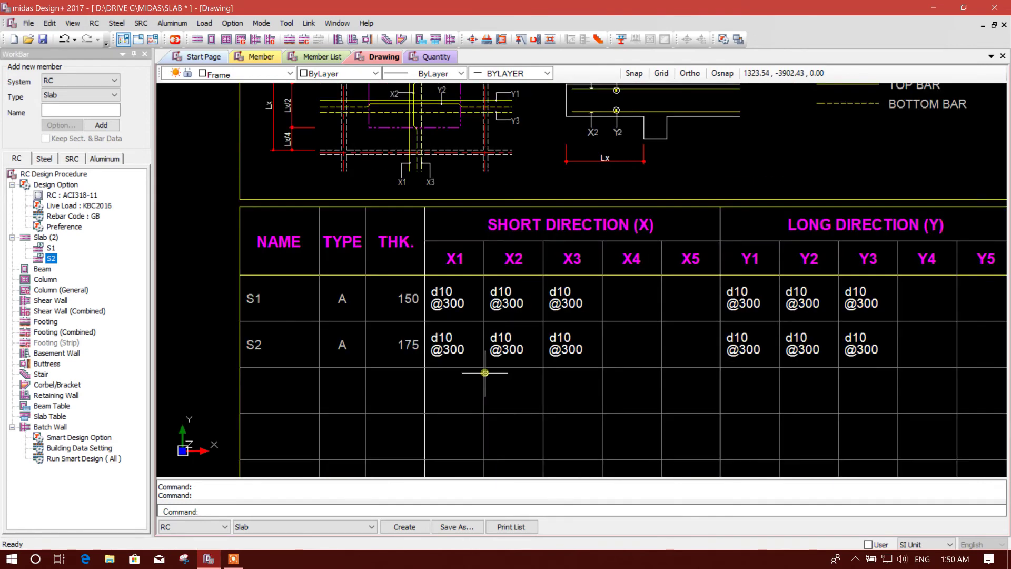
scroll(483, 372, down, 5)
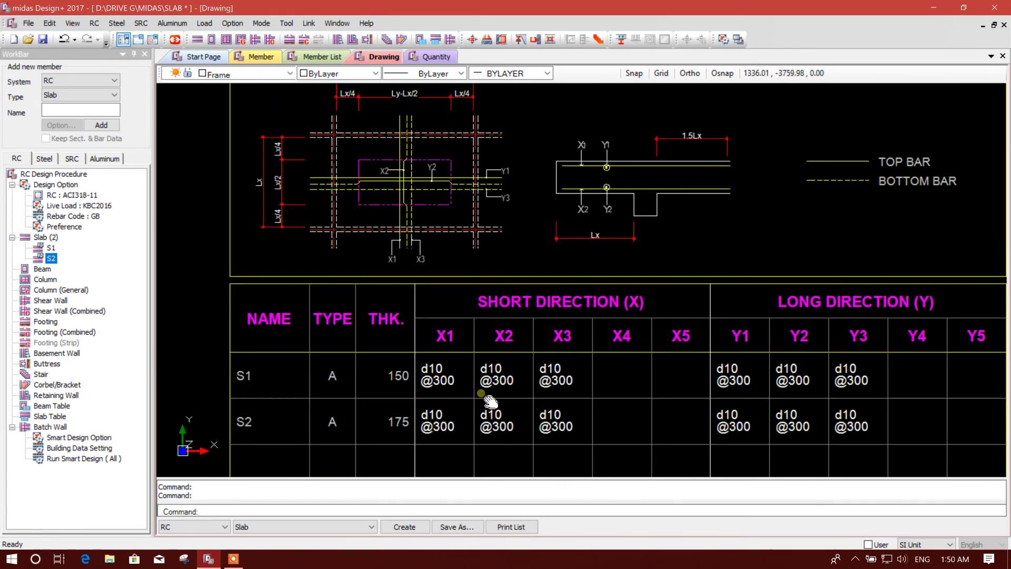
Save the slab drawing to the Desktop as SLAB in DWG 2007 format
click(456, 527)
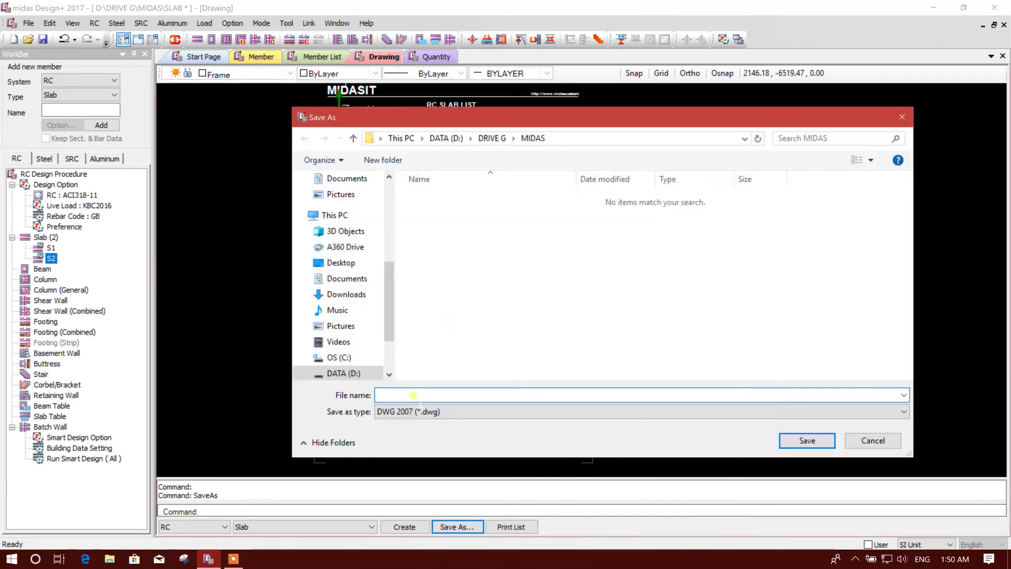
text(SLAB)
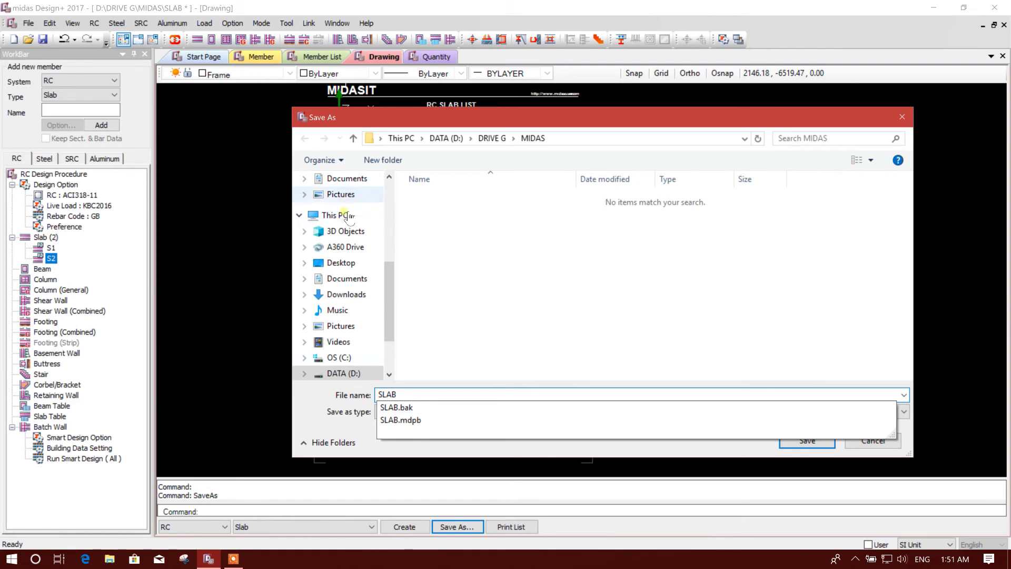
click(335, 261)
click(339, 263)
click(806, 440)
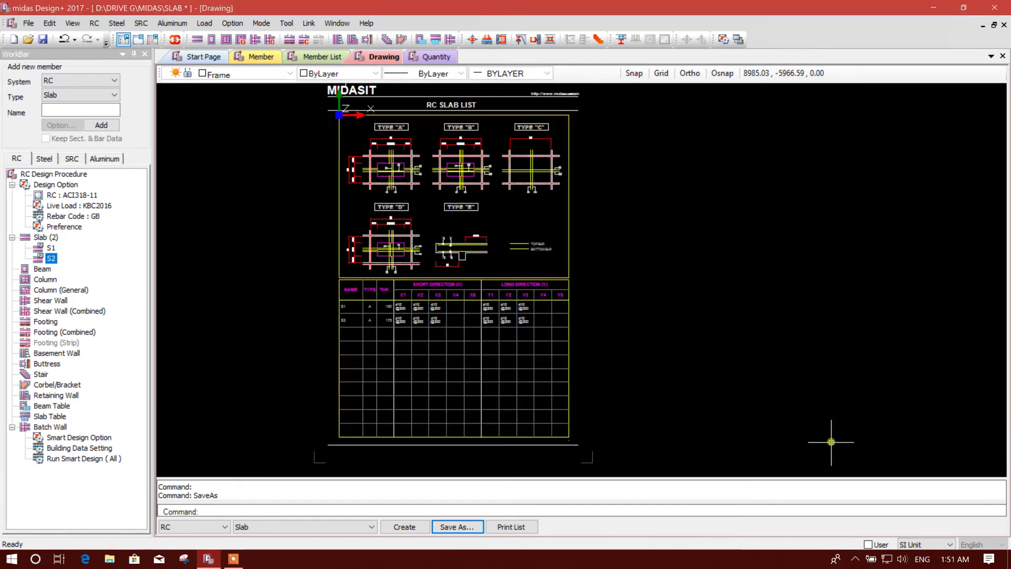
Open the saved SLAB drawing from the desktop in AutoCAD, accepting the foreign DWG file
click(933, 7)
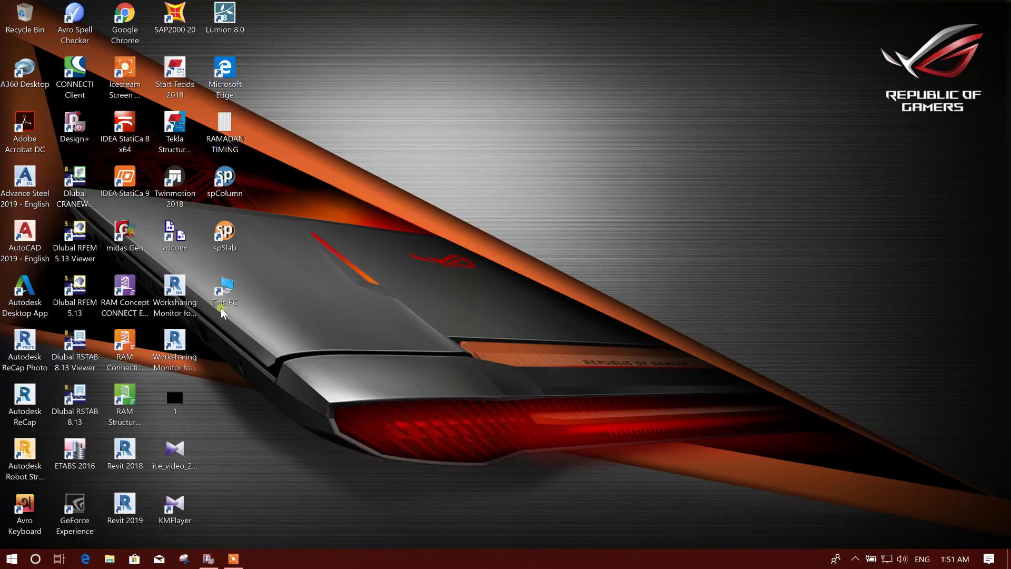
double_click(231, 343)
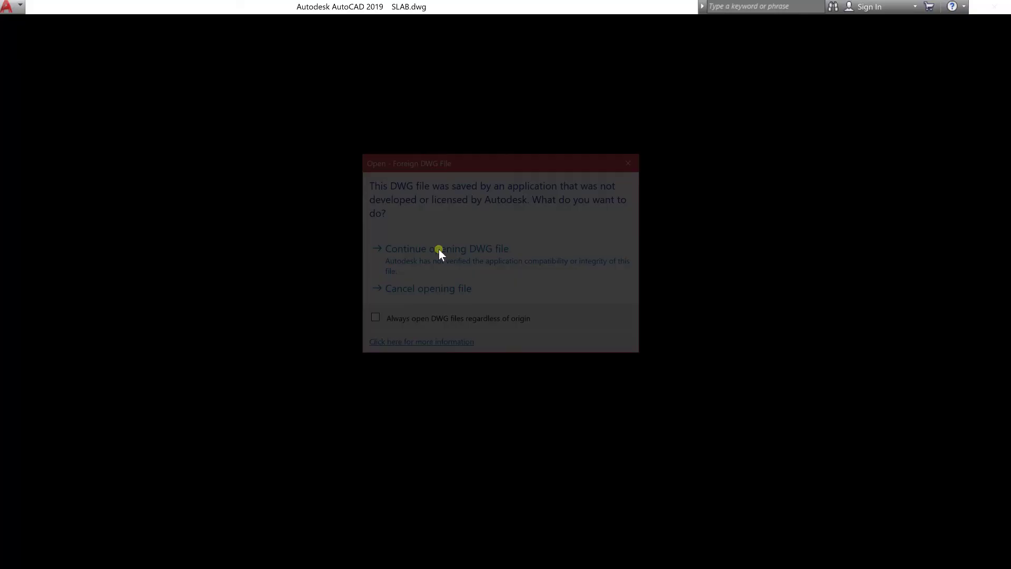
click(453, 249)
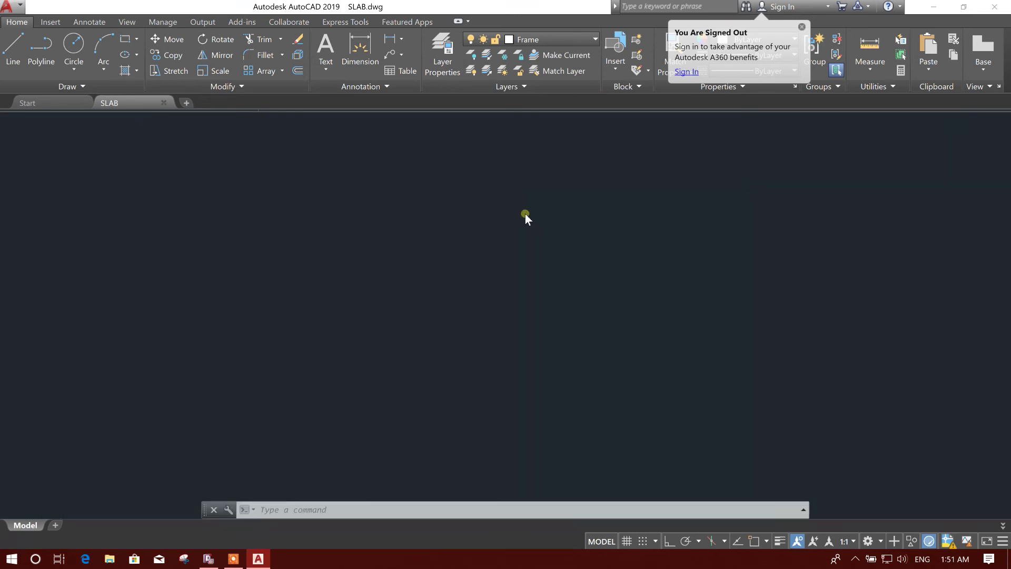
Look over the imported slab list sheet and its reinforcement type layouts
click(477, 233)
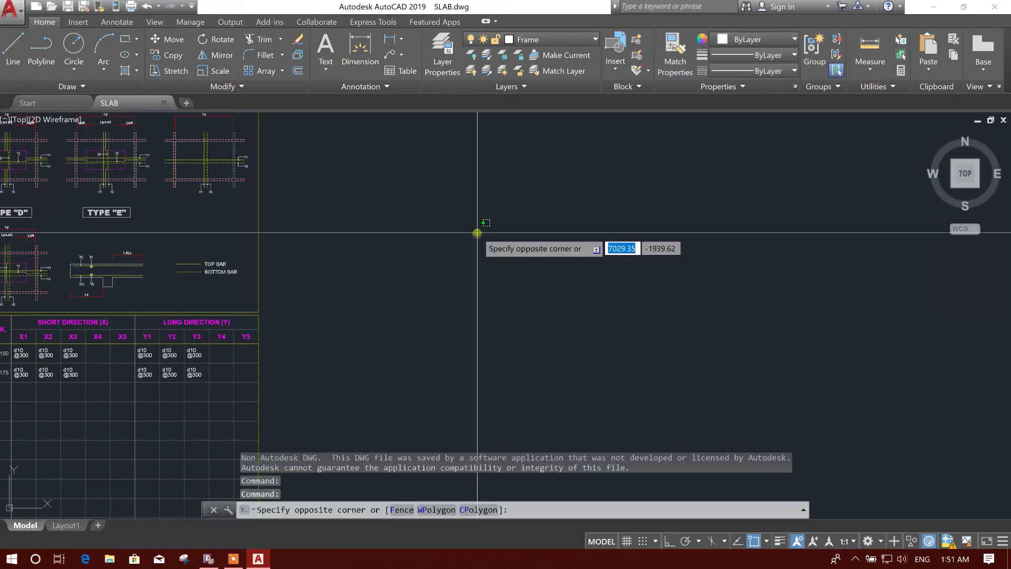
click(458, 248)
scroll(437, 258, down, 3)
scroll(410, 232, up, 6)
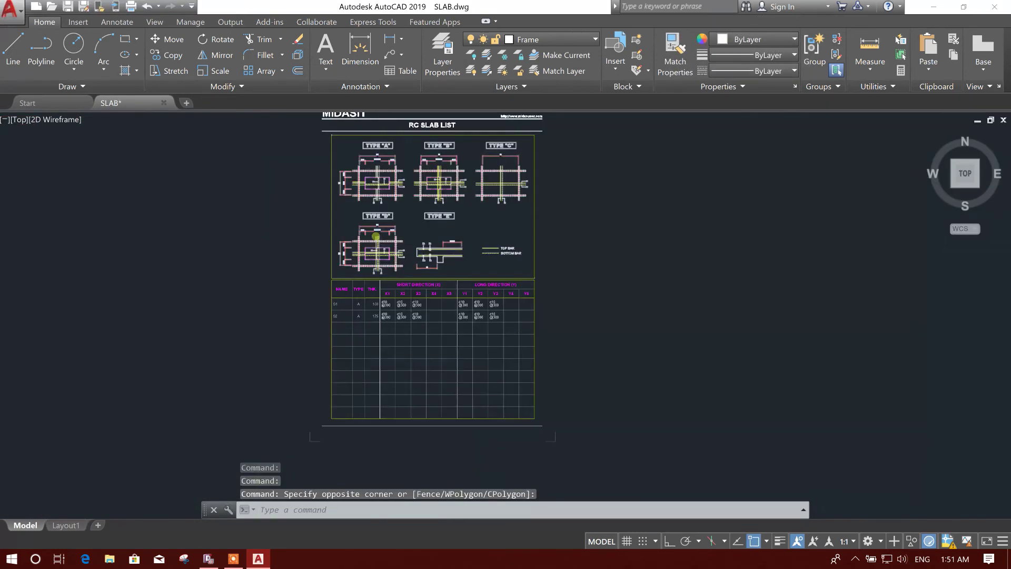
scroll(388, 248, down, 3)
scroll(392, 213, up, 3)
scroll(353, 242, down, 2)
scroll(375, 236, up, 2)
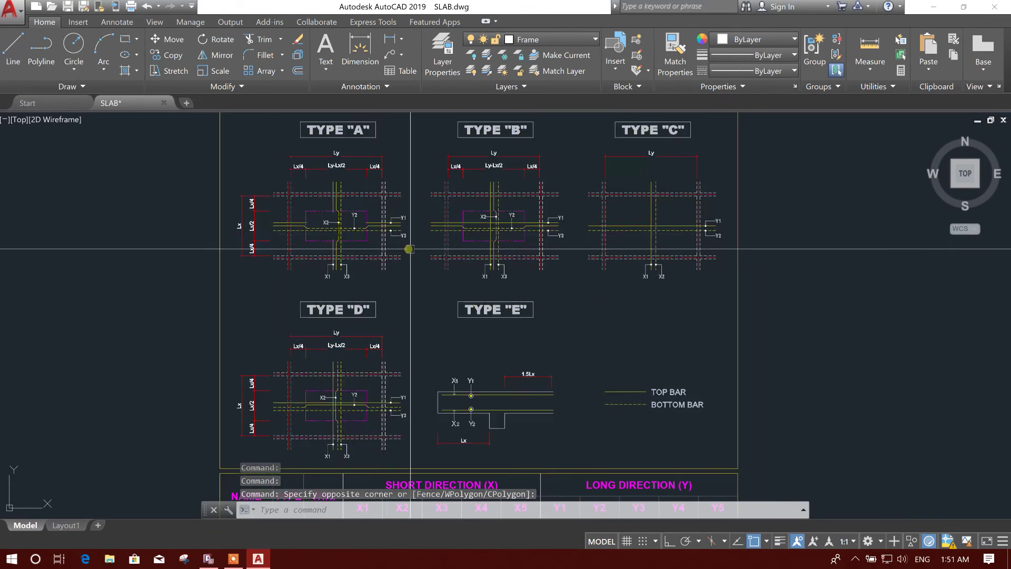
Explode the legend block that holds the Type A to Type E layouts
scroll(420, 244, down, 2)
click(434, 232)
scroll(436, 260, up, 2)
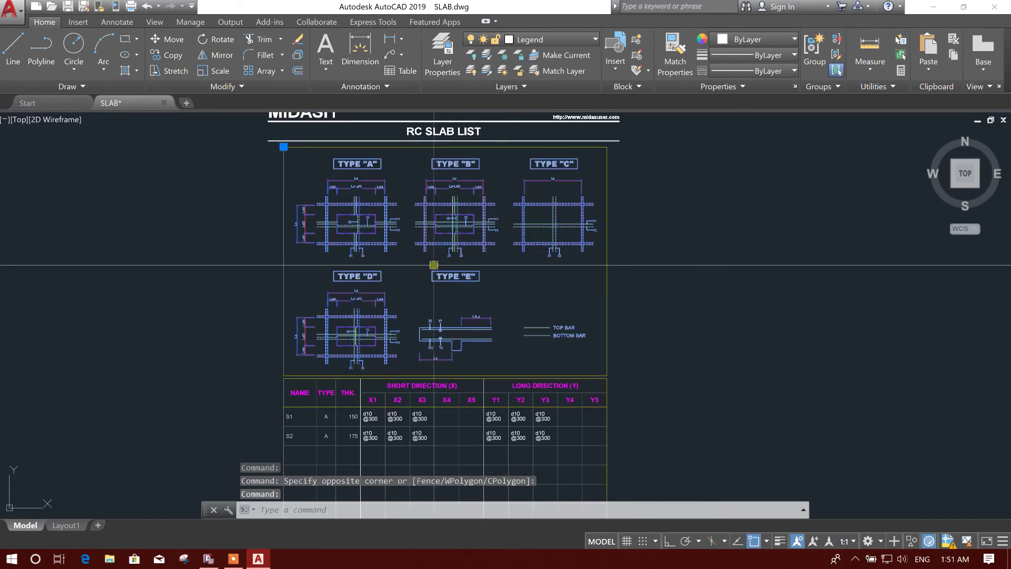
text(X)
key(Return)
Erase the Type B and Type C layouts, including their titles, dimensions and leftover bar lines
scroll(416, 256, up, 3)
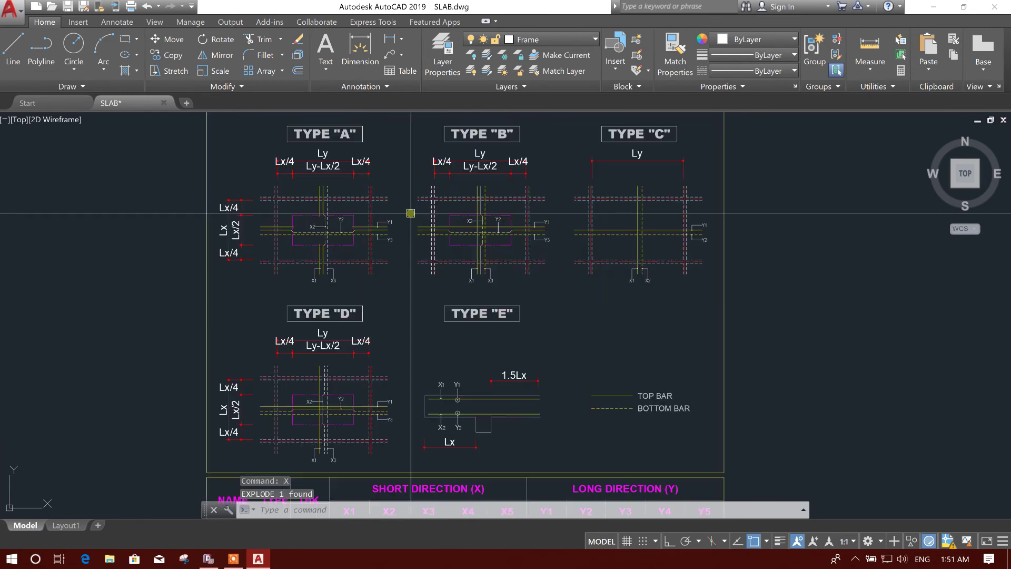
click(411, 170)
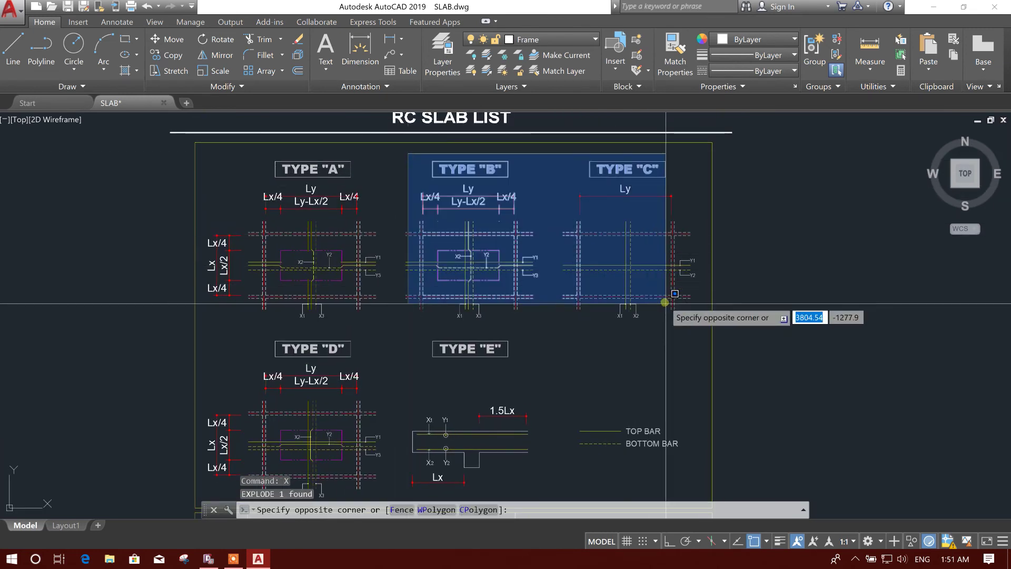
click(684, 321)
key(Delete)
middle_drag(633, 326, 643, 316)
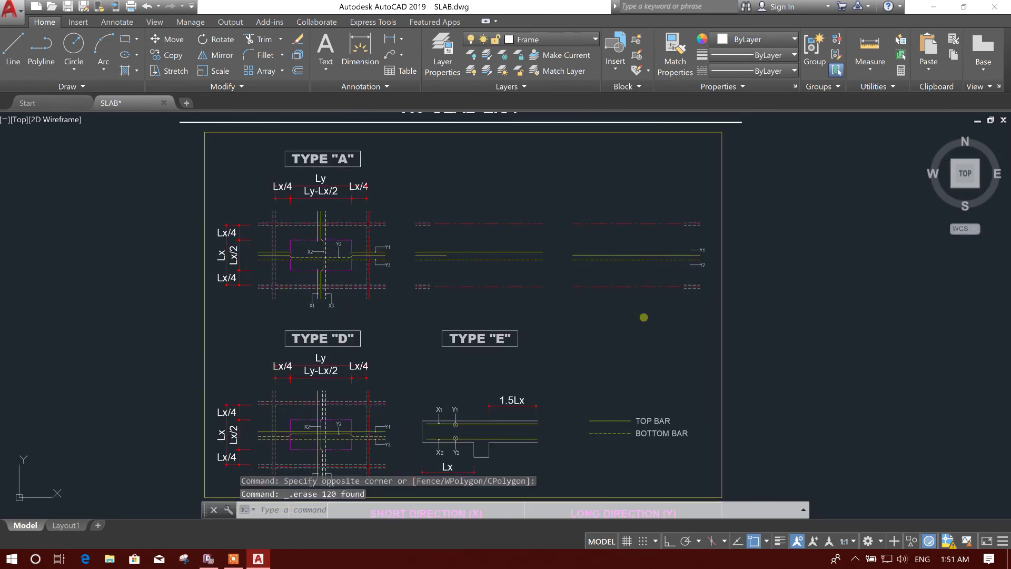
click(674, 312)
click(414, 186)
key(Delete)
click(707, 315)
click(659, 212)
key(Delete)
Erase the Type D layout together with its title and dimensions
middle_drag(415, 429, 483, 335)
click(460, 385)
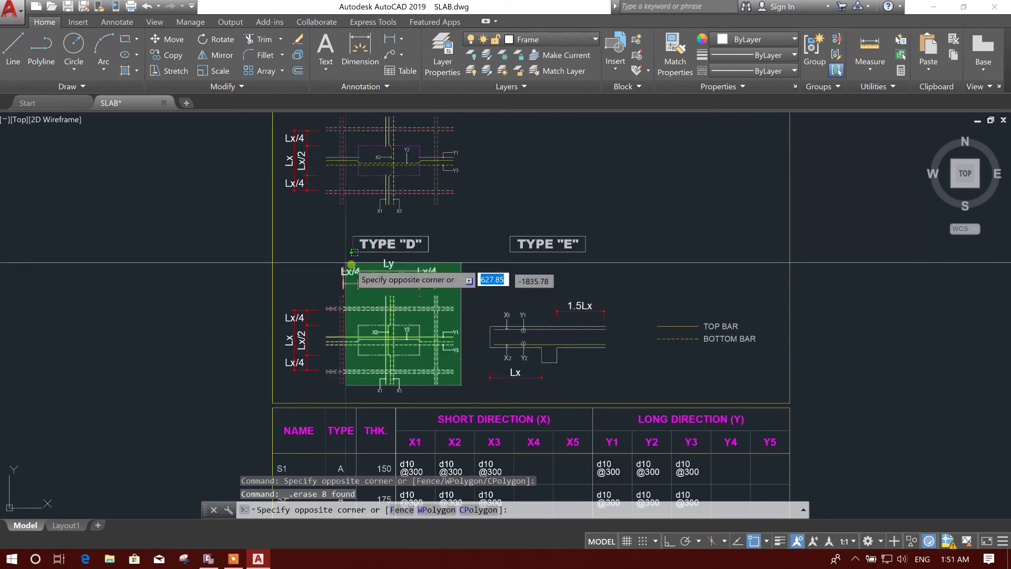
click(286, 232)
key(Delete)
middle_drag(500, 280, 473, 242)
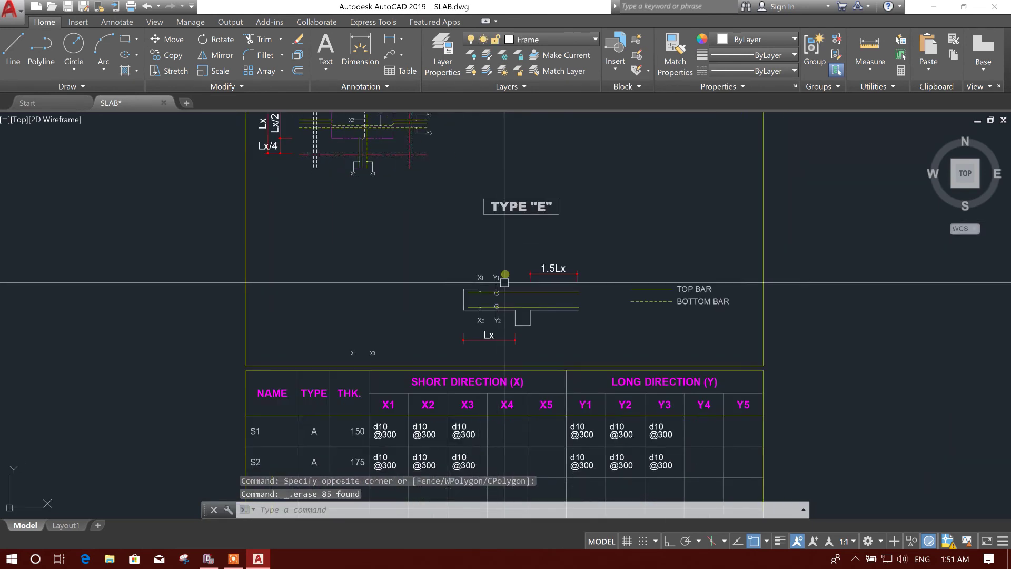
Erase the leftover X1 and X3 bar labels below the Type A layout, just above the slab table
click(397, 356)
click(345, 347)
key(Delete)
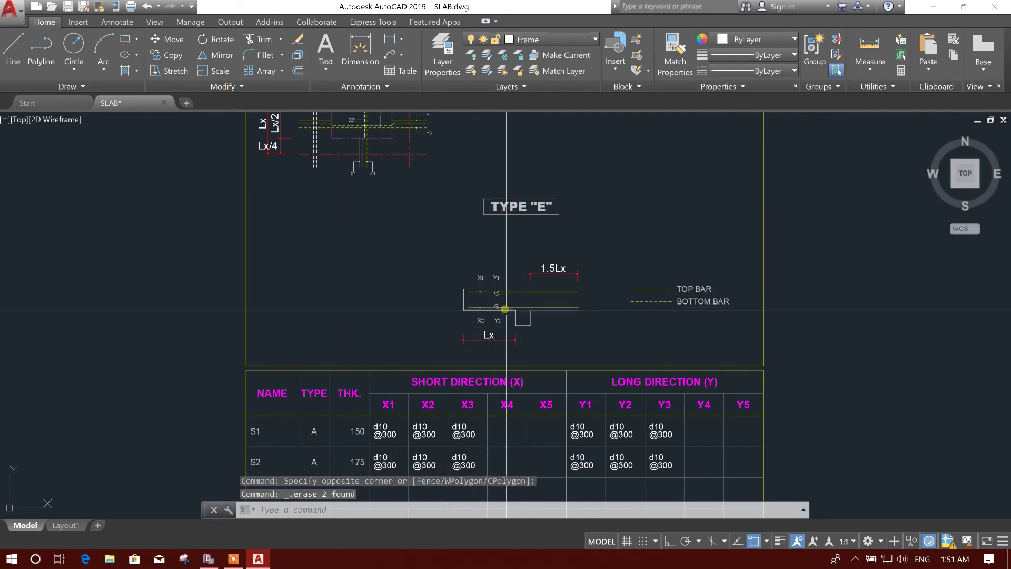
Move the Type E section with its dimensions and bar labels up beside the Type A layout
click(604, 344)
click(452, 255)
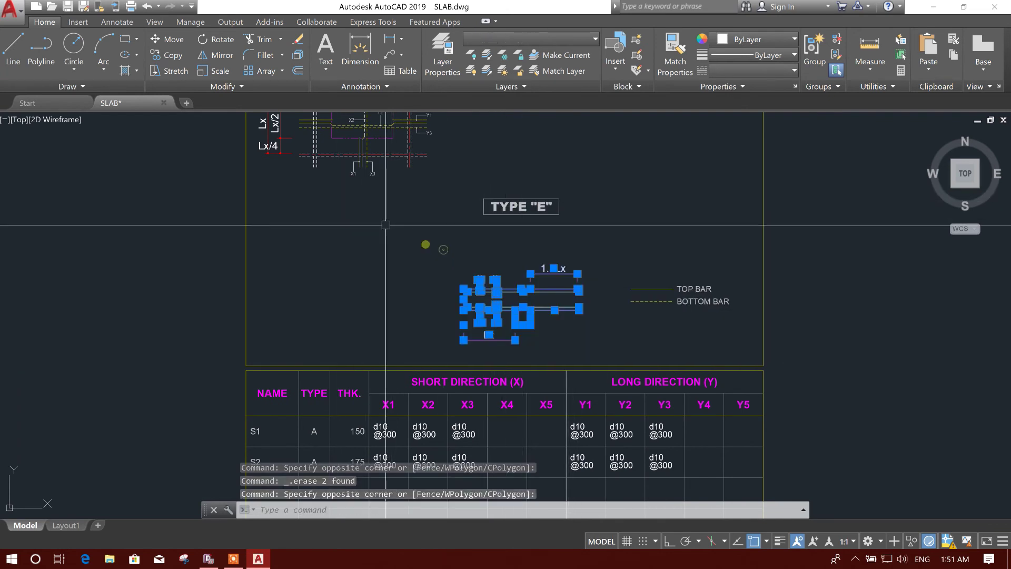
click(174, 45)
click(496, 293)
middle_drag(542, 189, 521, 309)
click(534, 192)
Erase the TYPE "E" title together with its frame
middle_drag(585, 291, 592, 232)
click(459, 251)
click(630, 326)
click(610, 335)
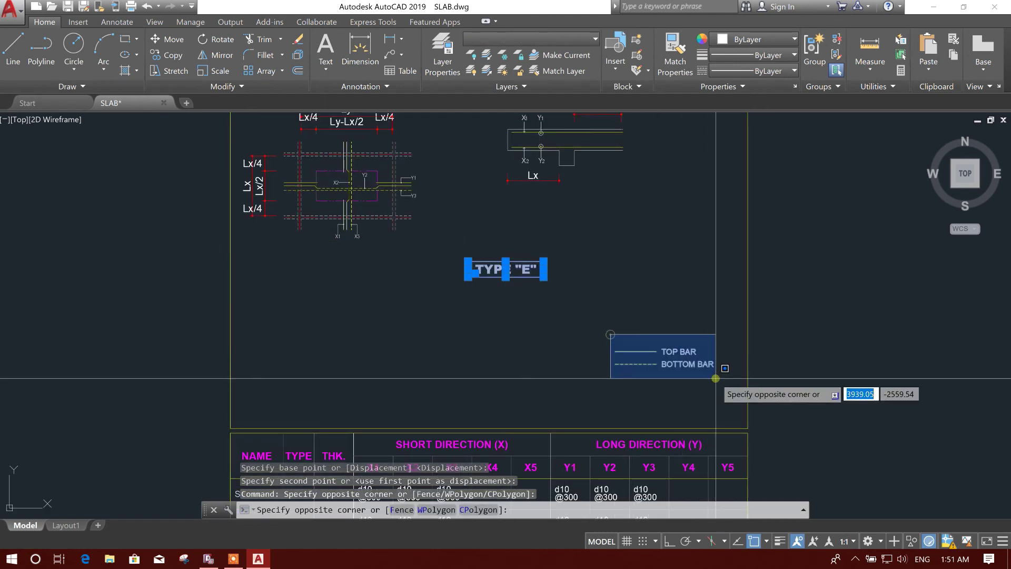
click(535, 305)
click(564, 306)
click(441, 217)
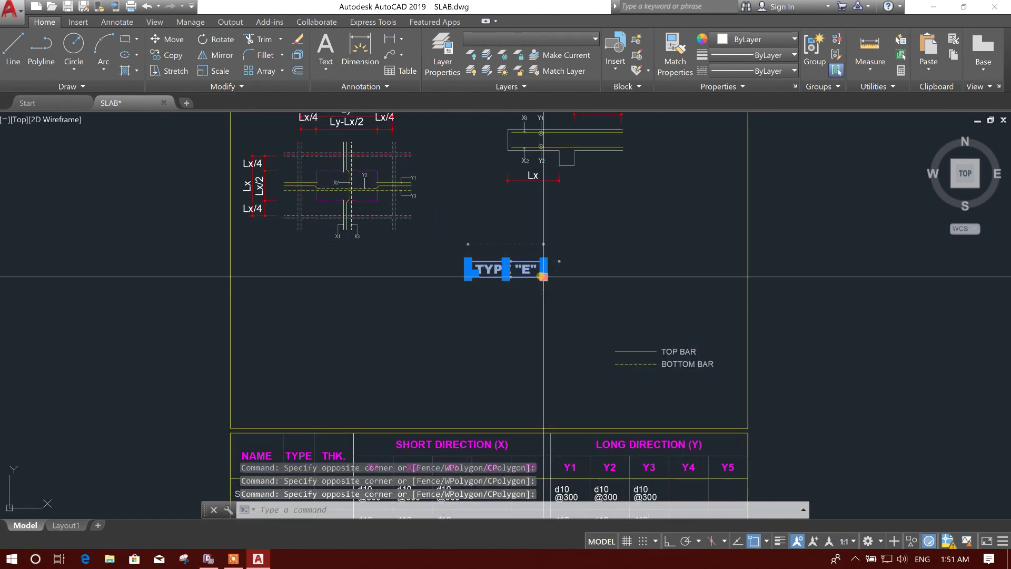
key(Delete)
Move the TOP BAR and BOTTOM BAR legend to just below the Lx dimension of the relocated section
click(608, 335)
click(720, 375)
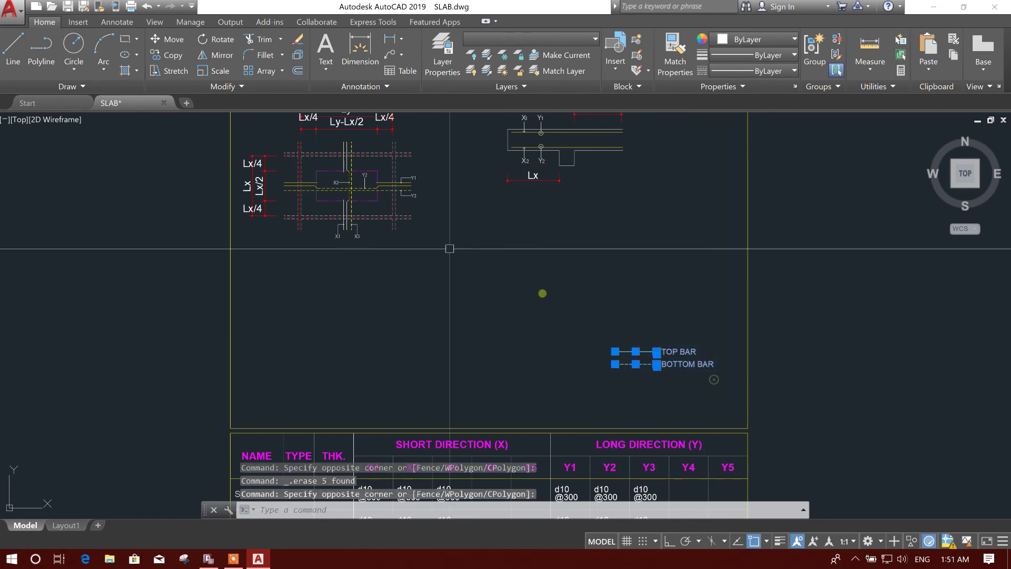
click(179, 42)
click(656, 364)
scroll(534, 247, up, 2)
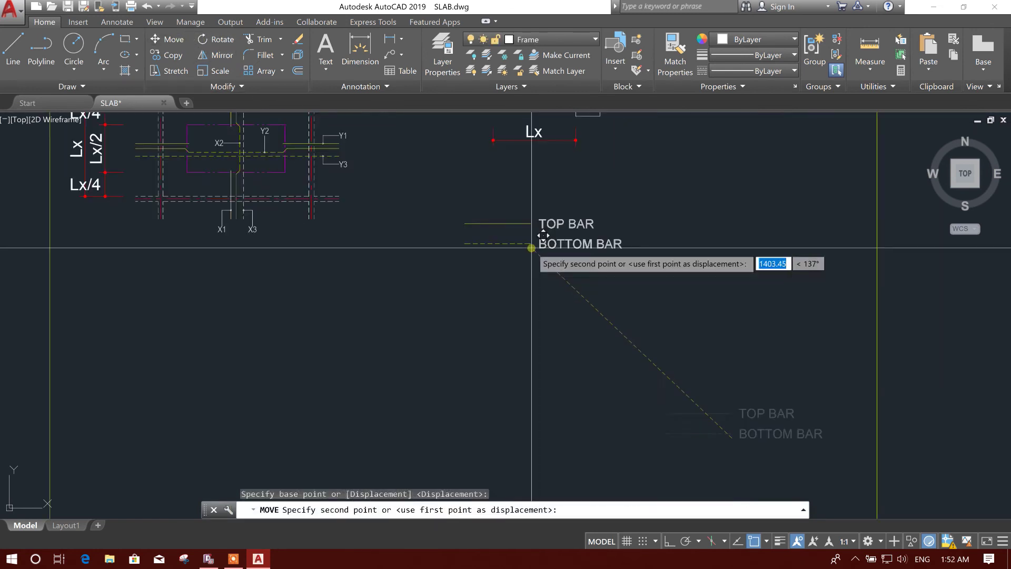
click(560, 223)
Examine the Type A layout's X1 to X3 and Y1 to Y3 bar labels and the relocated legend
scroll(547, 242, down, 2)
scroll(525, 236, up, 4)
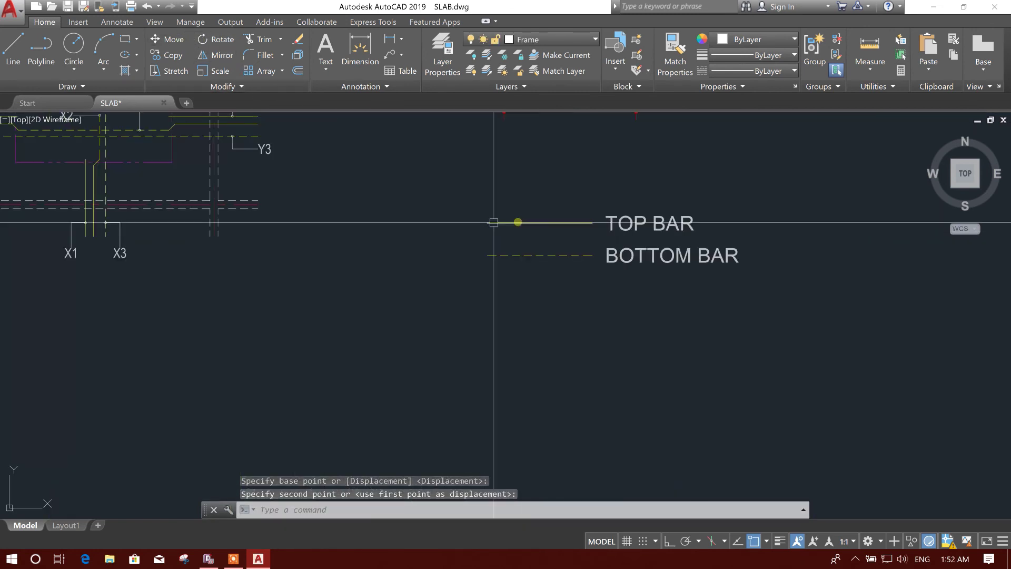
scroll(643, 283, down, 4)
scroll(674, 287, up, 4)
scroll(548, 283, down, 1)
scroll(395, 208, up, 1)
click(394, 206)
scroll(426, 236, down, 2)
key(Escape)
Check the short and long direction reinforcement entries for slabs S1 and S2 in the slab table
middle_drag(447, 302, 427, 250)
scroll(432, 294, down, 2)
scroll(420, 329, up, 5)
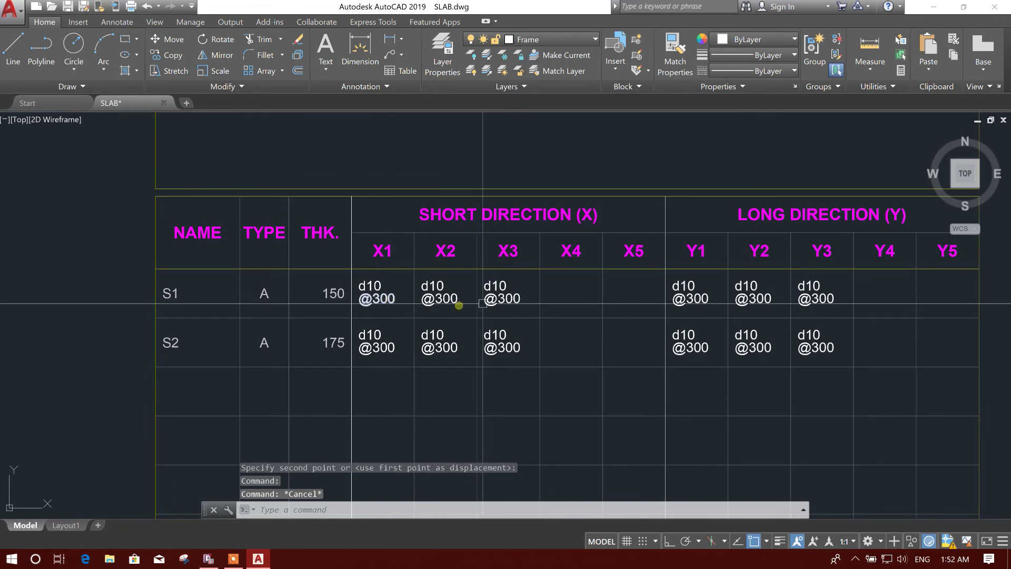
scroll(482, 303, down, 2)
scroll(648, 327, up, 4)
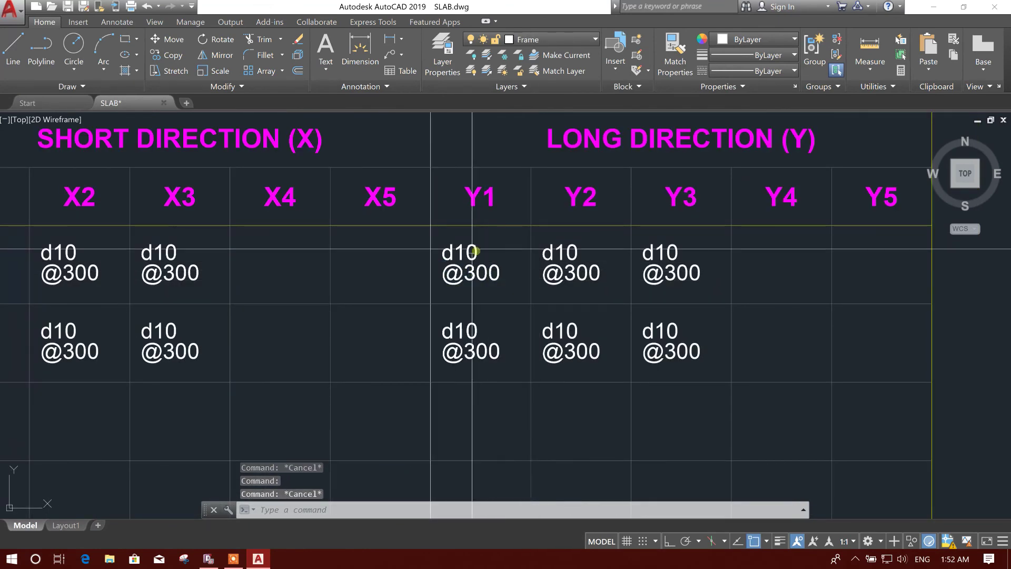
click(472, 250)
scroll(512, 284, down, 4)
scroll(288, 294, up, 2)
middle_drag(325, 268, 371, 299)
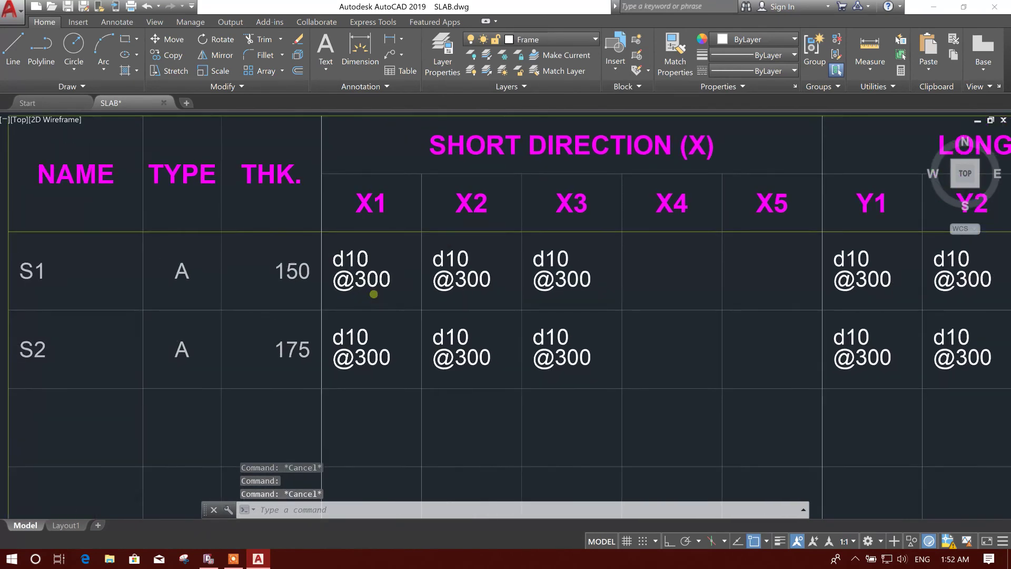
Convert the two text lines in slab S1's X1 cell into a single multiline text object
scroll(371, 295, up, 1)
click(400, 292)
click(329, 226)
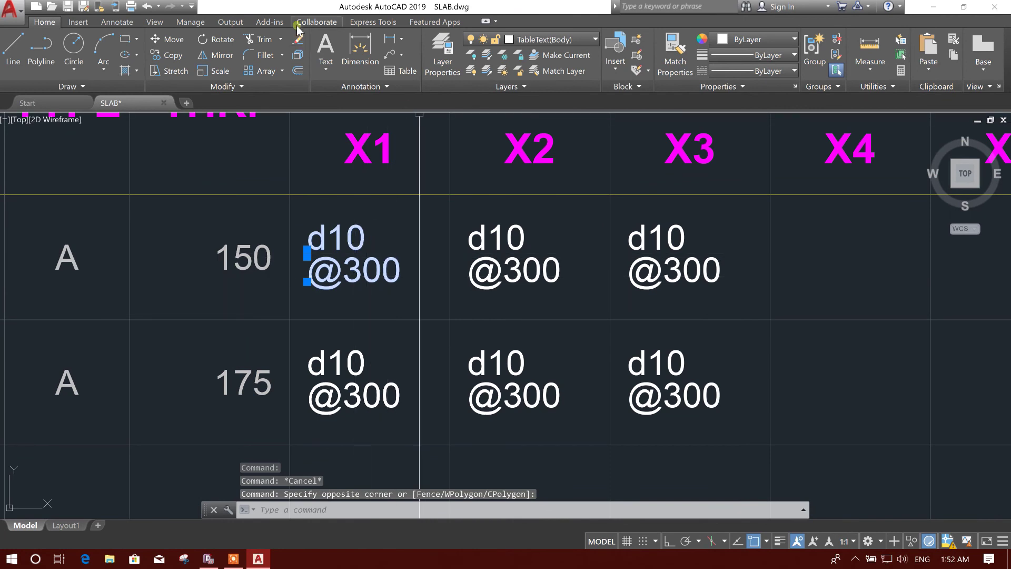
click(371, 22)
click(286, 40)
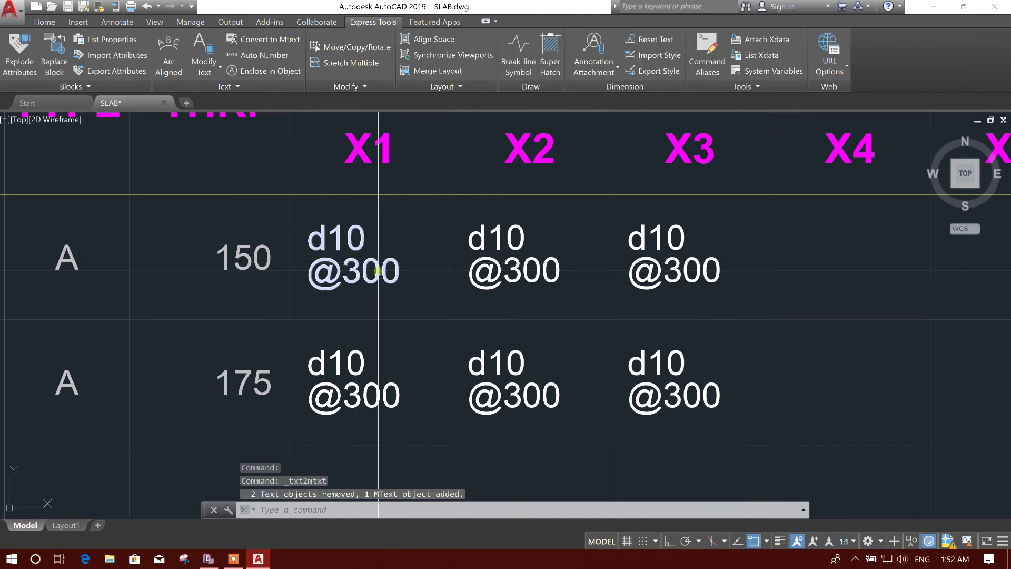
drag(400, 215, 549, 221)
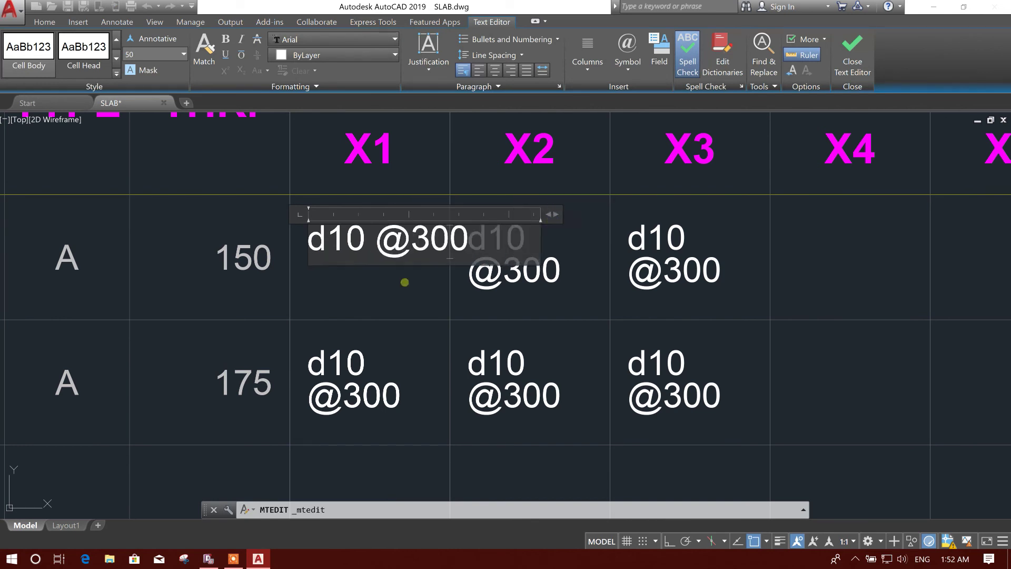
click(405, 282)
scroll(414, 268, down, 4)
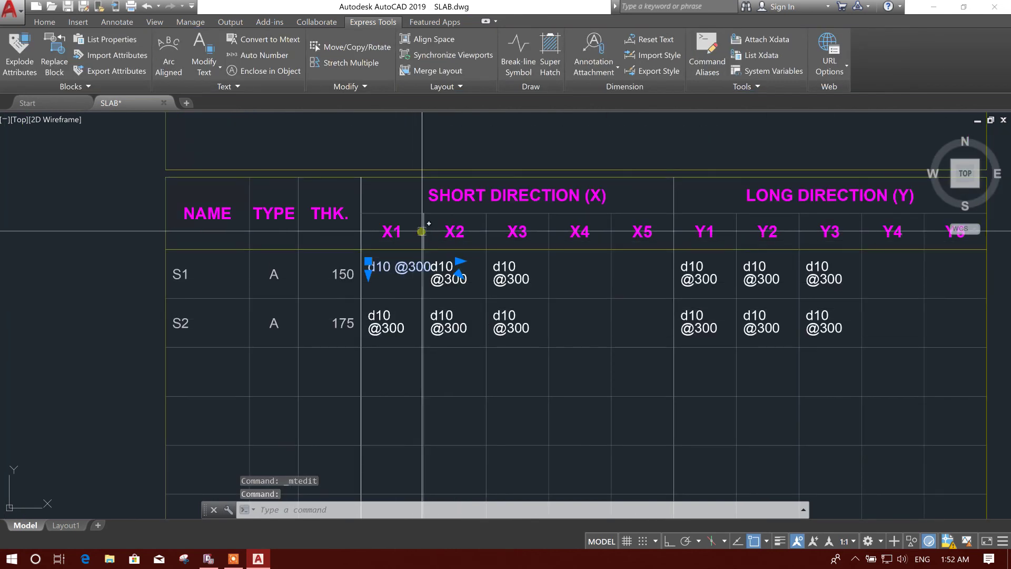
scroll(421, 286, up, 2)
click(399, 255)
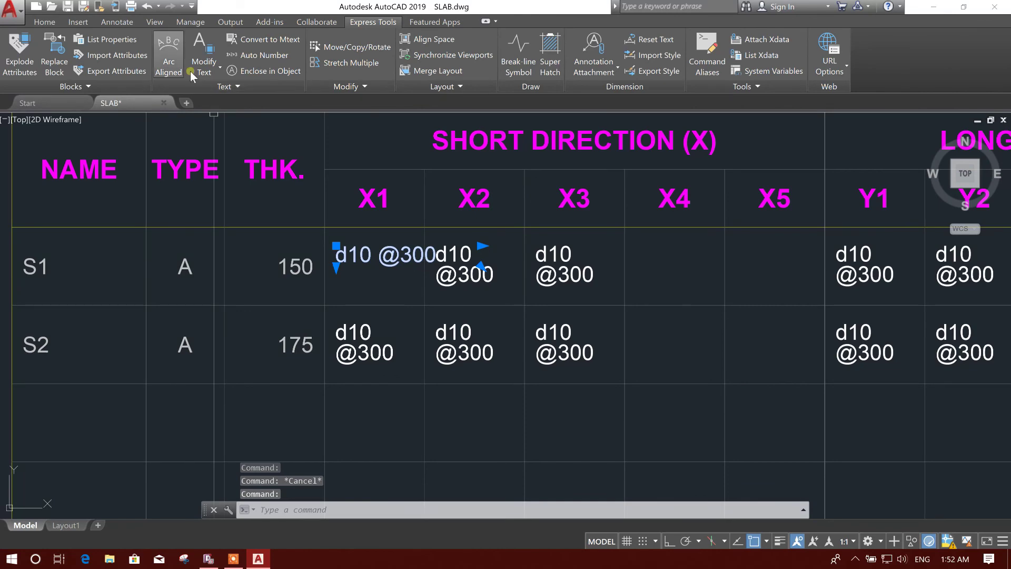
click(45, 22)
click(168, 39)
click(398, 287)
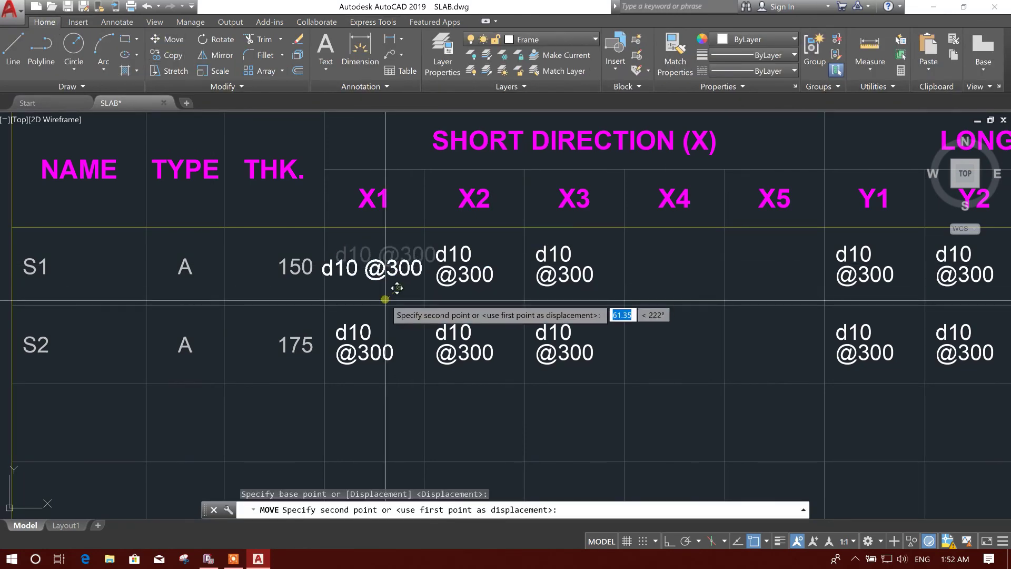
key(Escape)
scroll(402, 291, down, 5)
scroll(427, 261, up, 3)
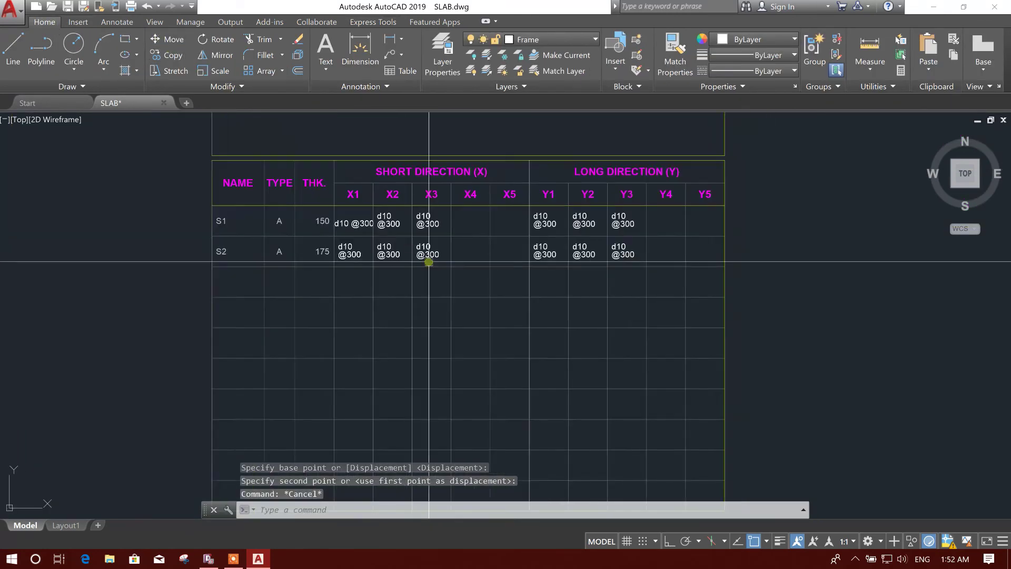
scroll(426, 263, down, 5)
key(Escape)
middle_drag(414, 293, 426, 320)
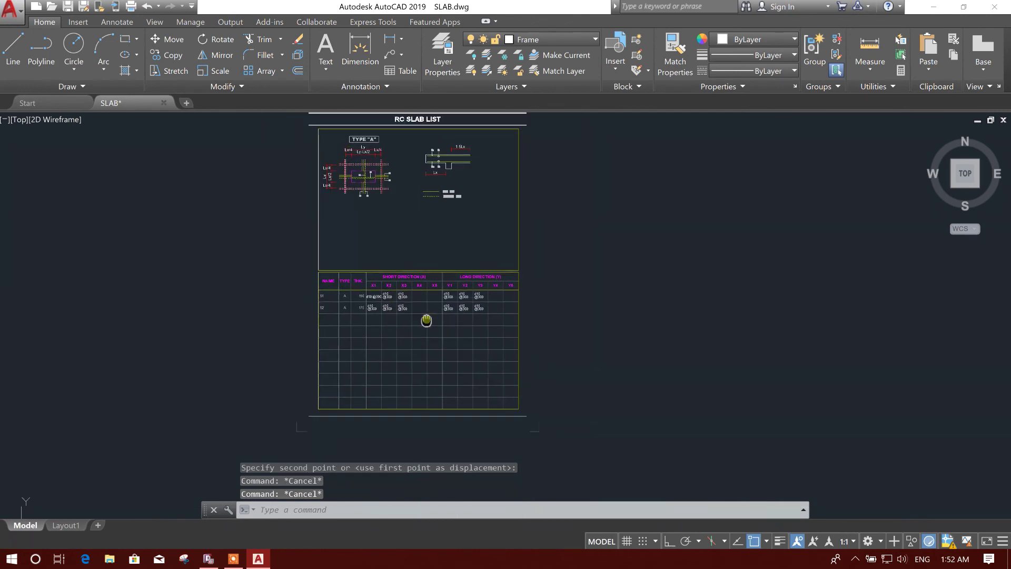
Switch to midas Design+ and look over the original RC slab list drawing
click(208, 559)
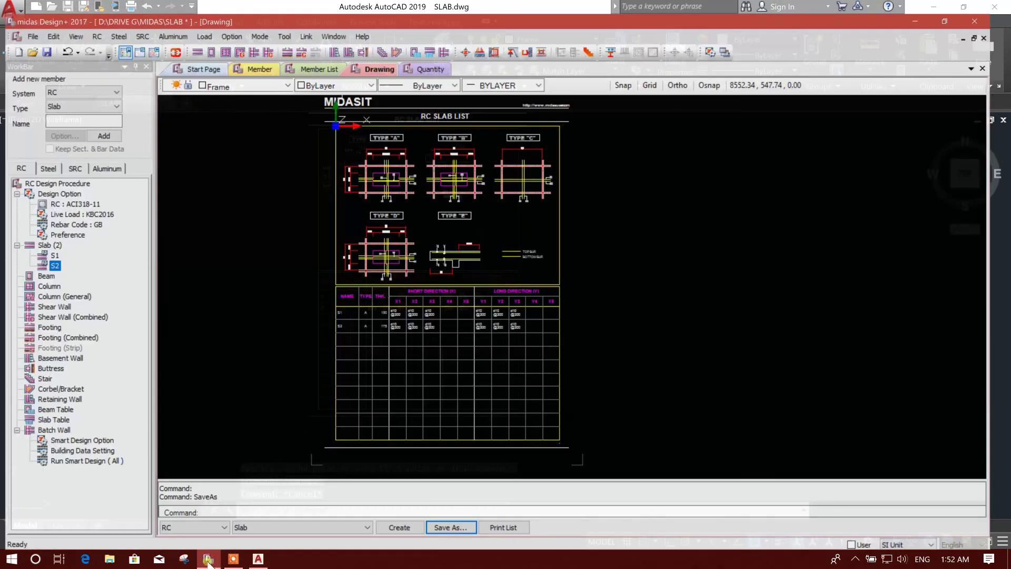
middle_drag(289, 246, 304, 265)
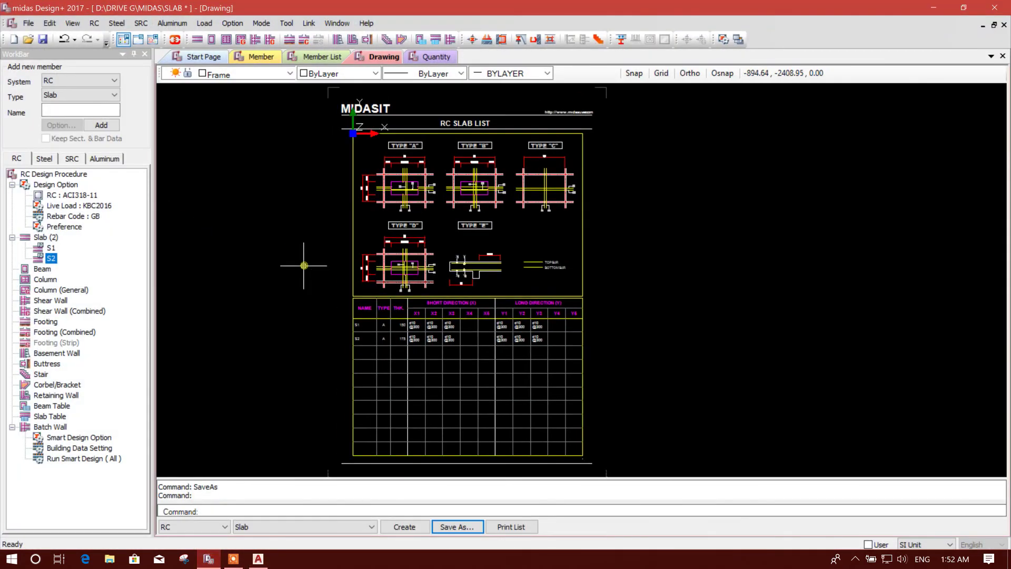
middle_drag(294, 199, 293, 187)
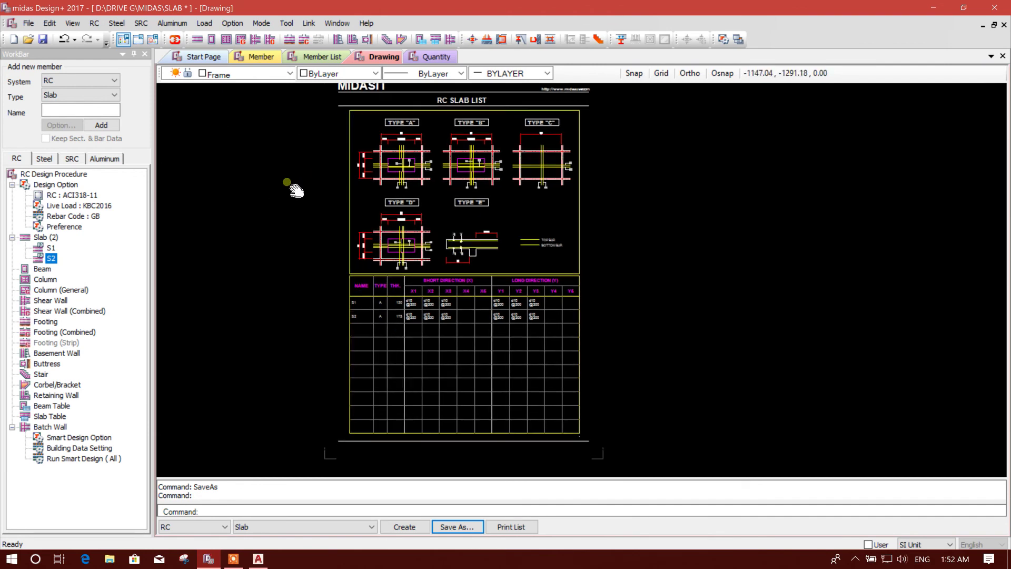